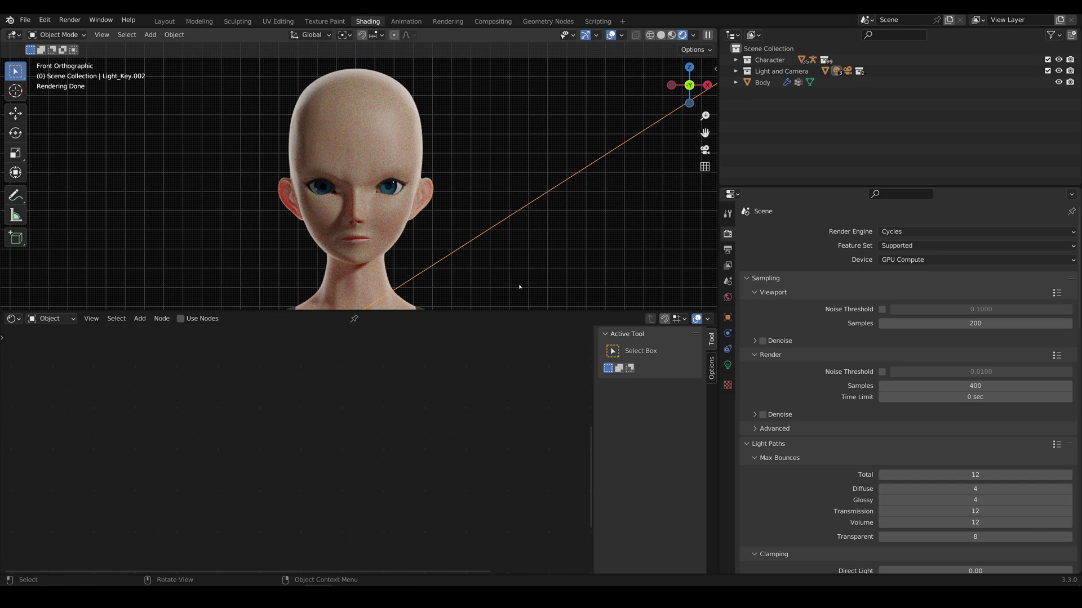
Step: Insert a ColorRamp node between the Skin_Rough texture and the Roughness input in the body's Skin material
{"action": "left_click", "coordinate": [404, 141]}
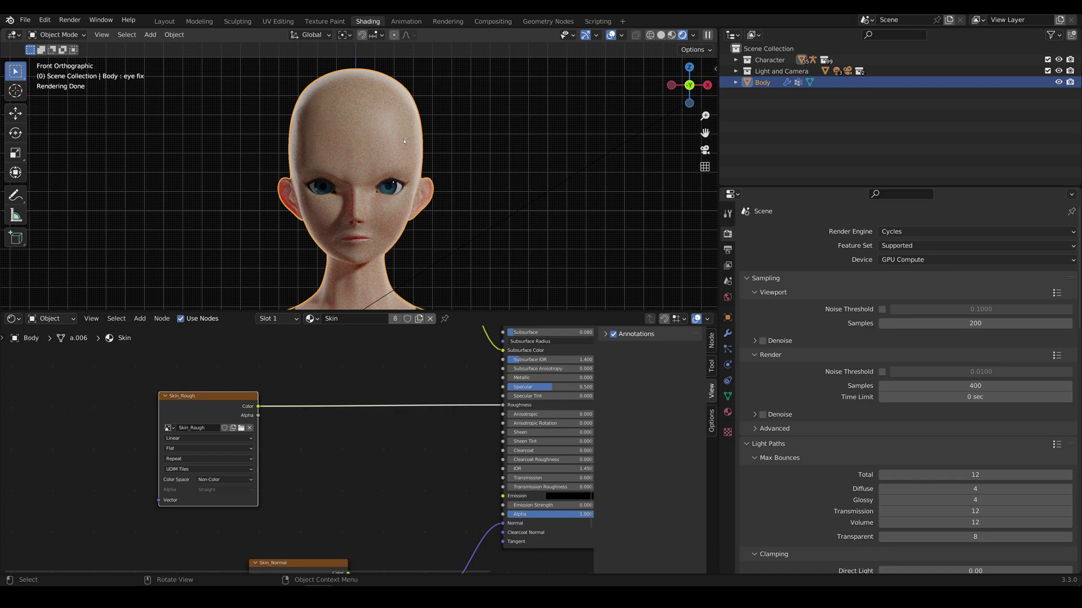
{"action": "scroll", "coordinate": [280, 436], "scroll_direction": "down", "scroll_amount": 4}
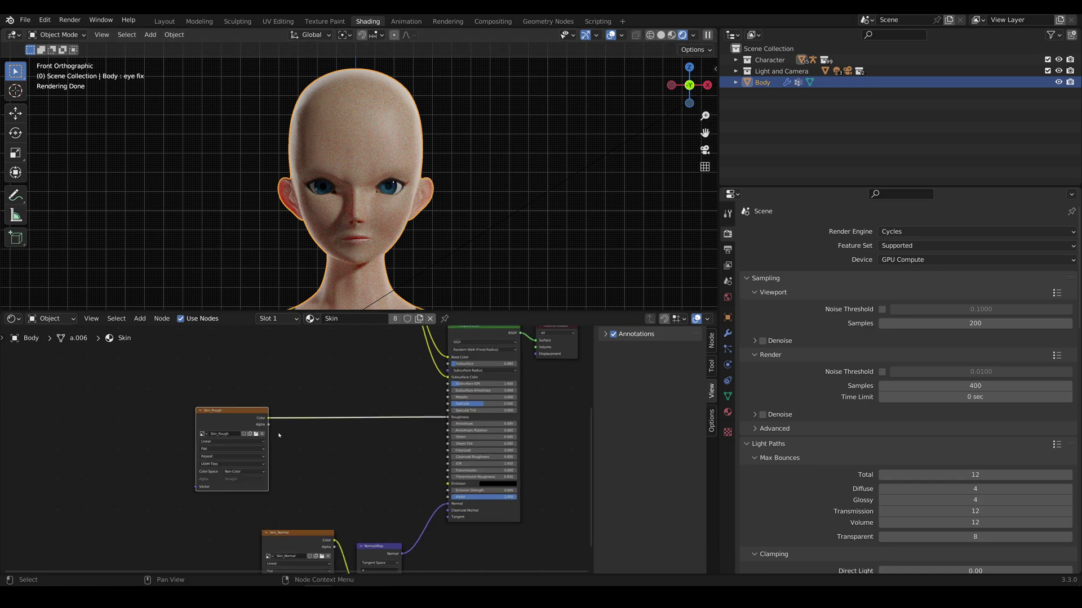
{"action": "middle_click_drag", "start_coordinate": [285, 353], "coordinate": [305, 337]}
{"action": "scroll", "coordinate": [326, 450], "scroll_direction": "up", "scroll_amount": 1}
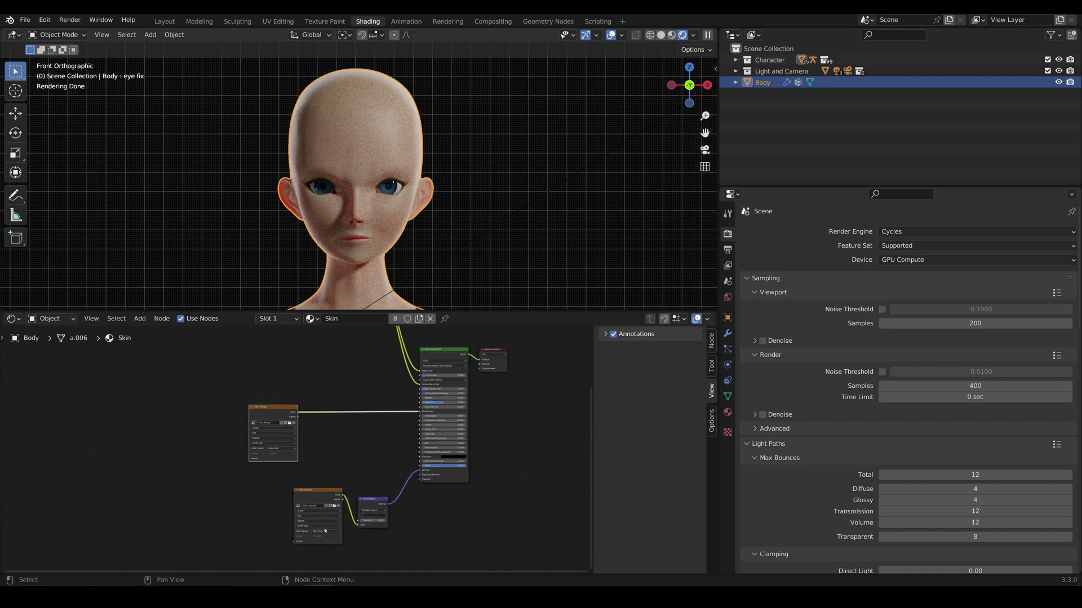
{"action": "scroll", "coordinate": [345, 483], "scroll_direction": "up", "scroll_amount": 3}
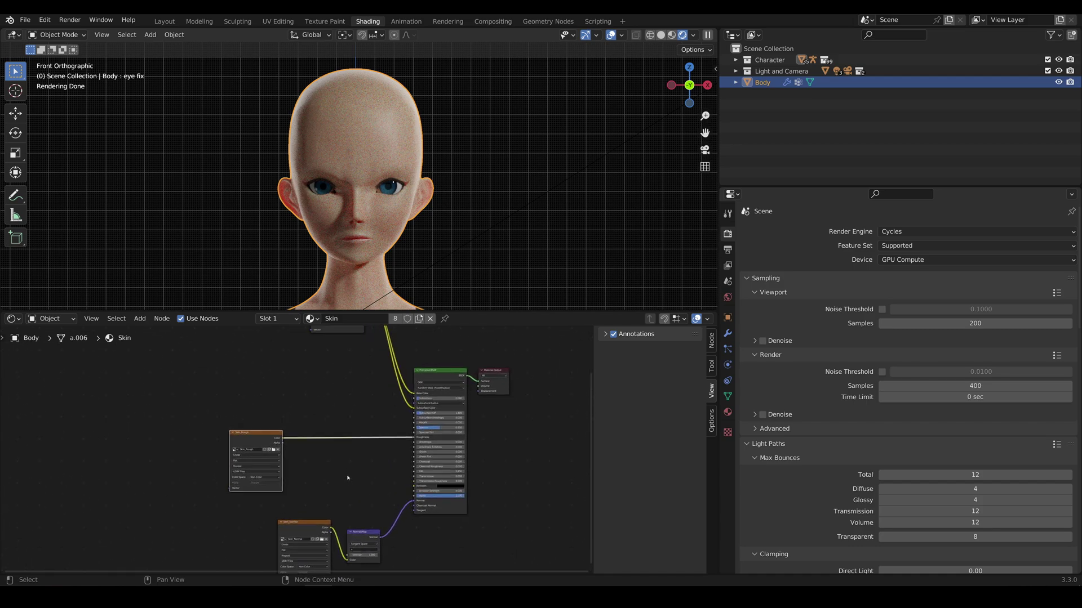
{"action": "scroll", "coordinate": [349, 477], "scroll_direction": "up", "scroll_amount": 2}
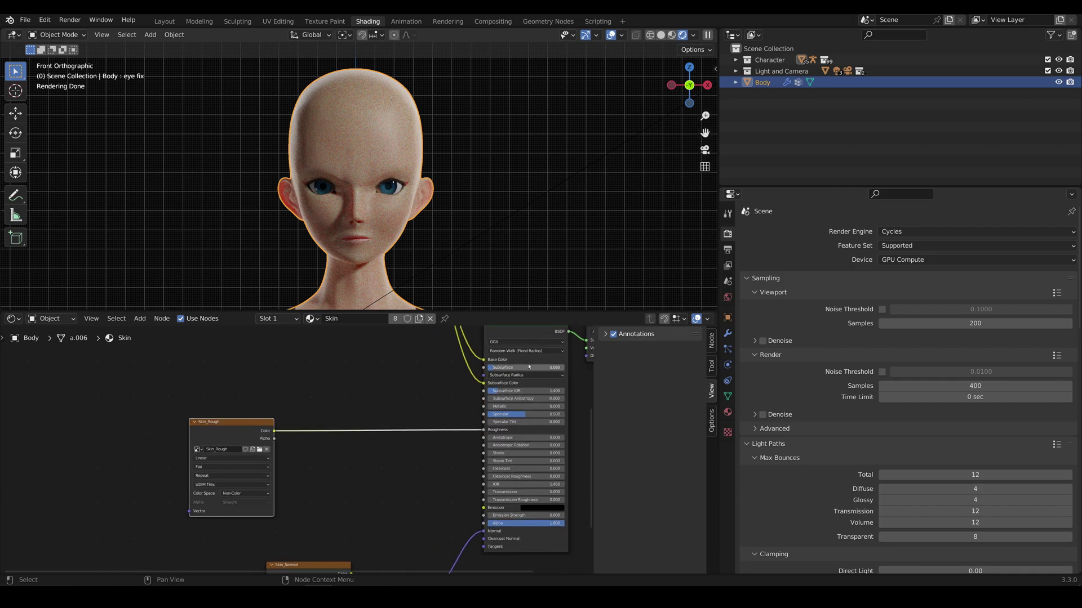
{"action": "middle_click_drag", "start_coordinate": [361, 421], "coordinate": [335, 414]}
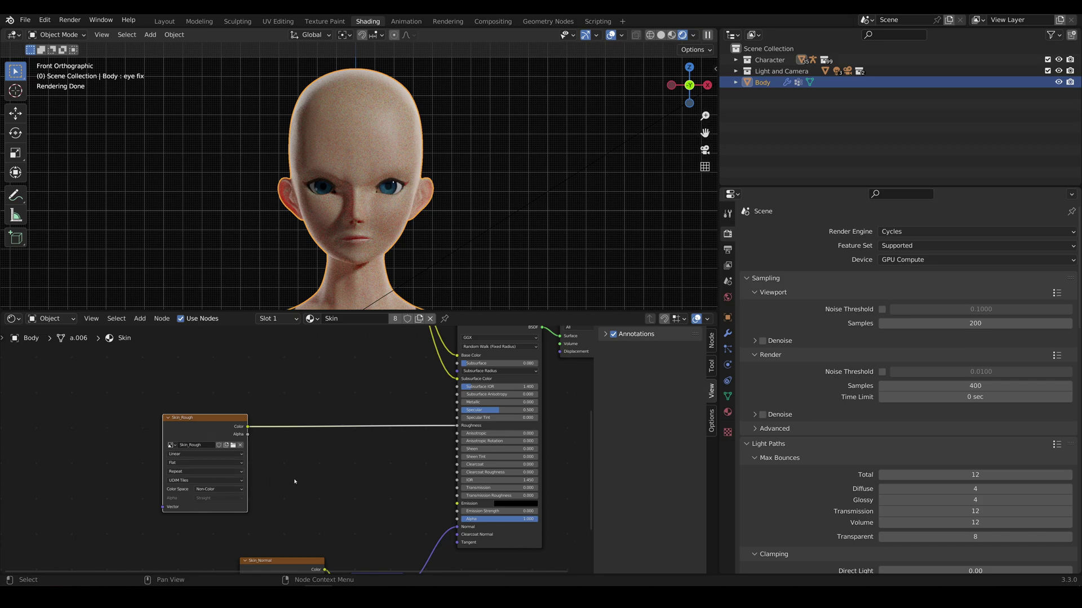
{"action": "key", "text": "shift+a"}
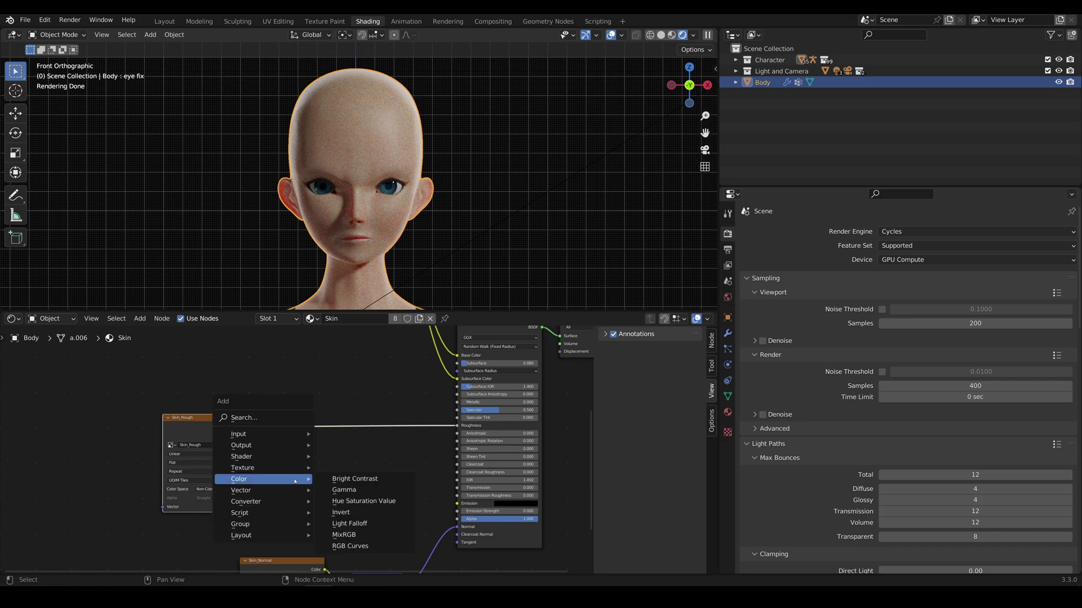
{"action": "type", "text": "co"}
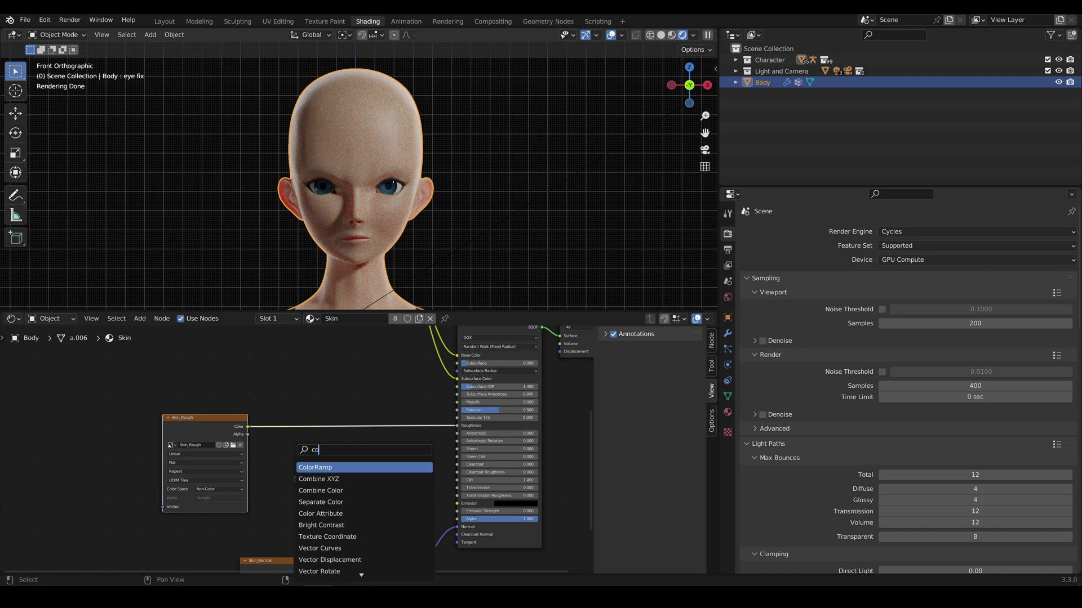
{"action": "key", "text": "Return"}
{"action": "left_click", "coordinate": [311, 399]}
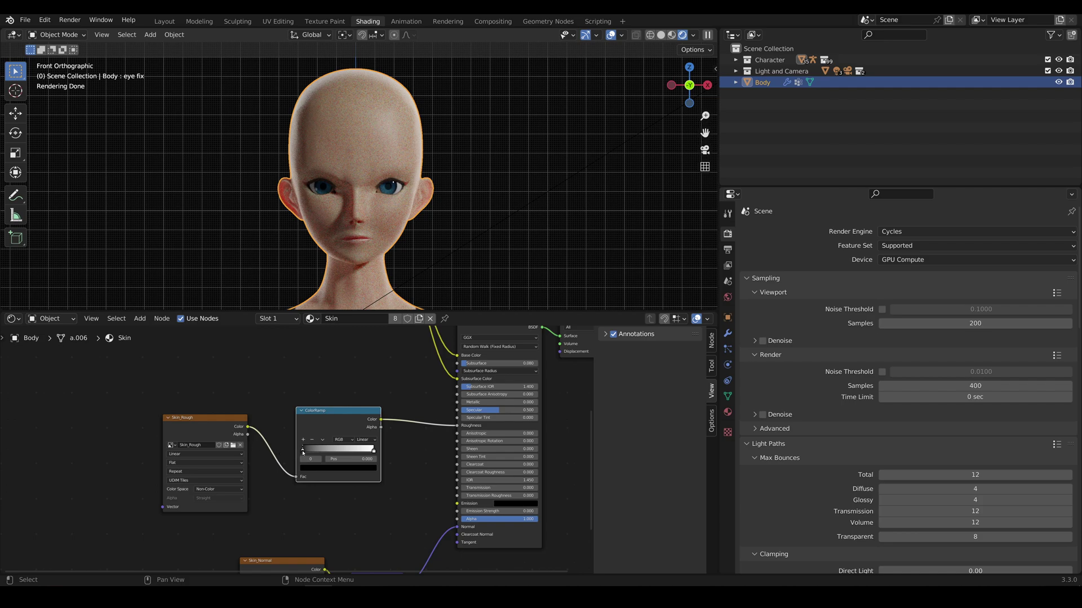
Step: Move the ColorRamp's black stop to about 0.33 and compare the skin with Skin_Rough linked directly to Roughness
{"action": "left_click_drag", "start_coordinate": [304, 452], "coordinate": [329, 457]}
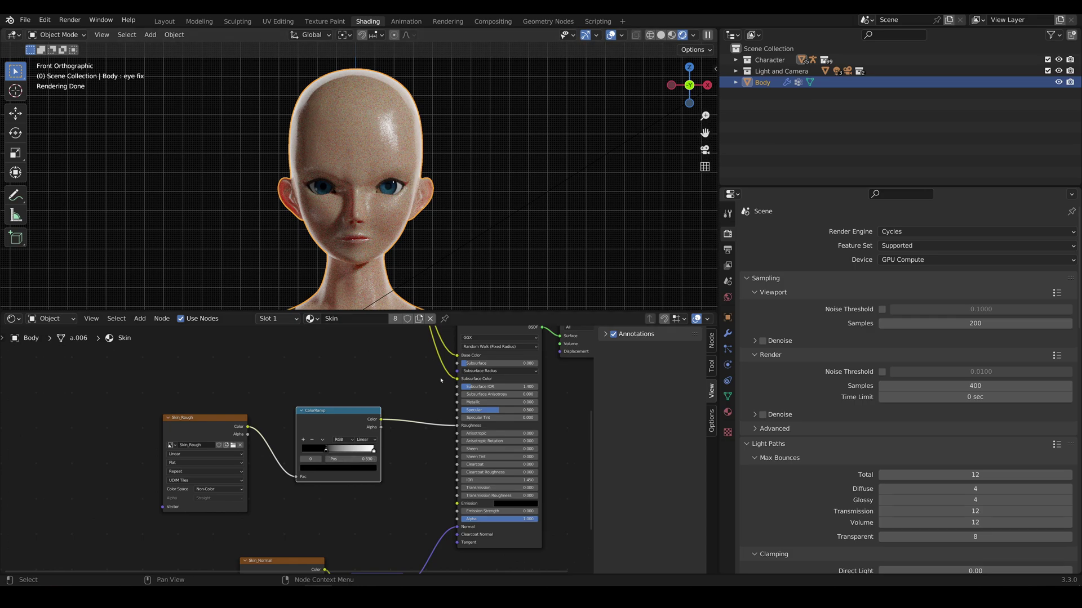
{"action": "left_click_drag", "start_coordinate": [249, 428], "coordinate": [459, 427]}
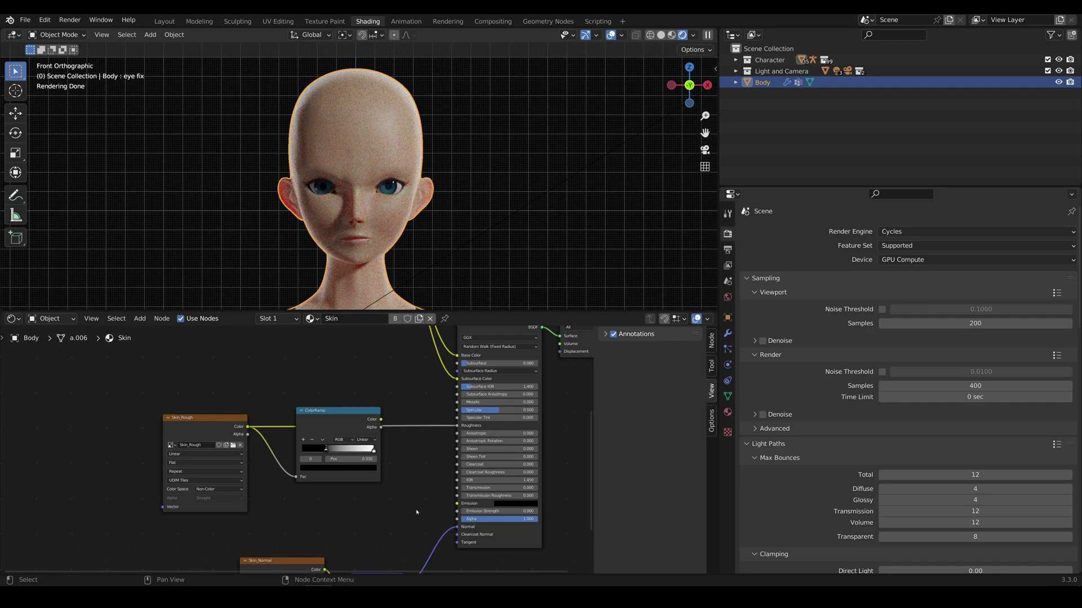
{"action": "key", "text": "alt+s"}
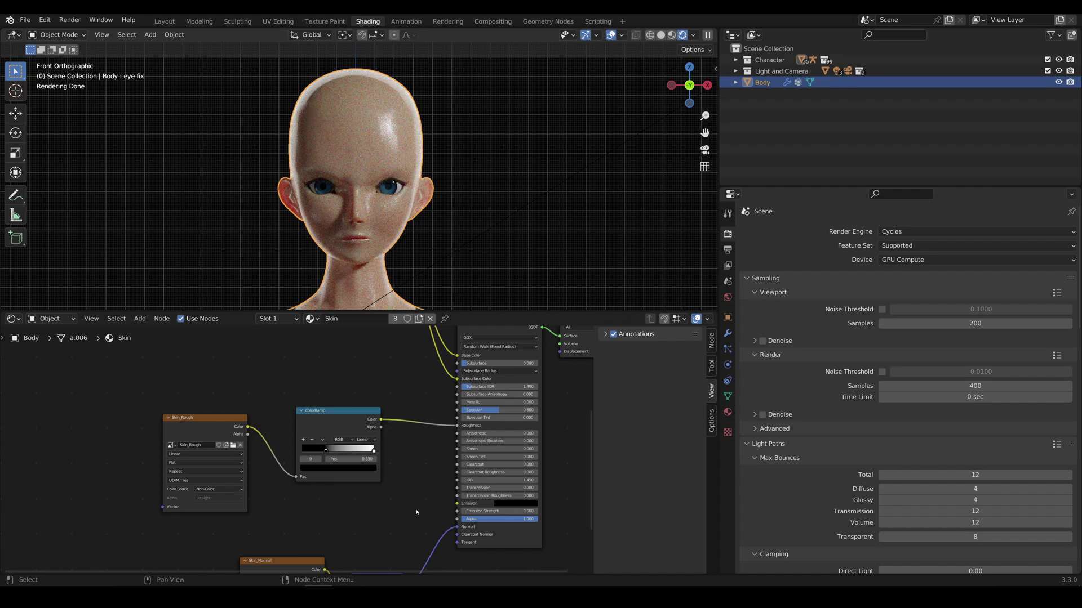
Step: Enlarge the 3D viewport slightly, switch it to solid shading, and hide the Body object and the Character collection
{"action": "left_click_drag", "start_coordinate": [507, 312], "coordinate": [507, 298]}
{"action": "scroll", "coordinate": [595, 194], "scroll_direction": "up", "scroll_amount": 1}
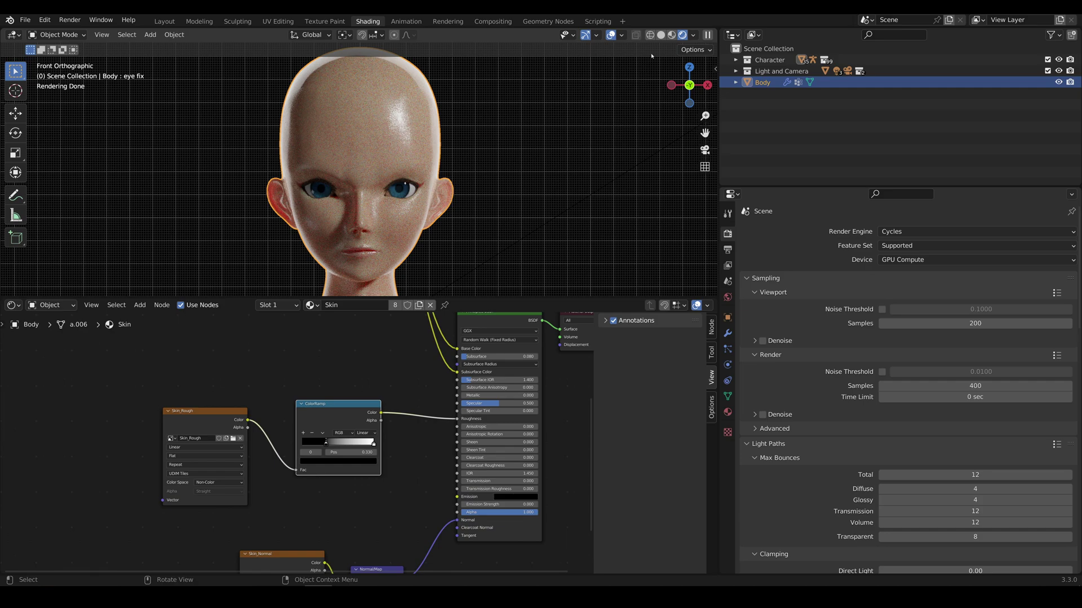
{"action": "left_click", "coordinate": [661, 35]}
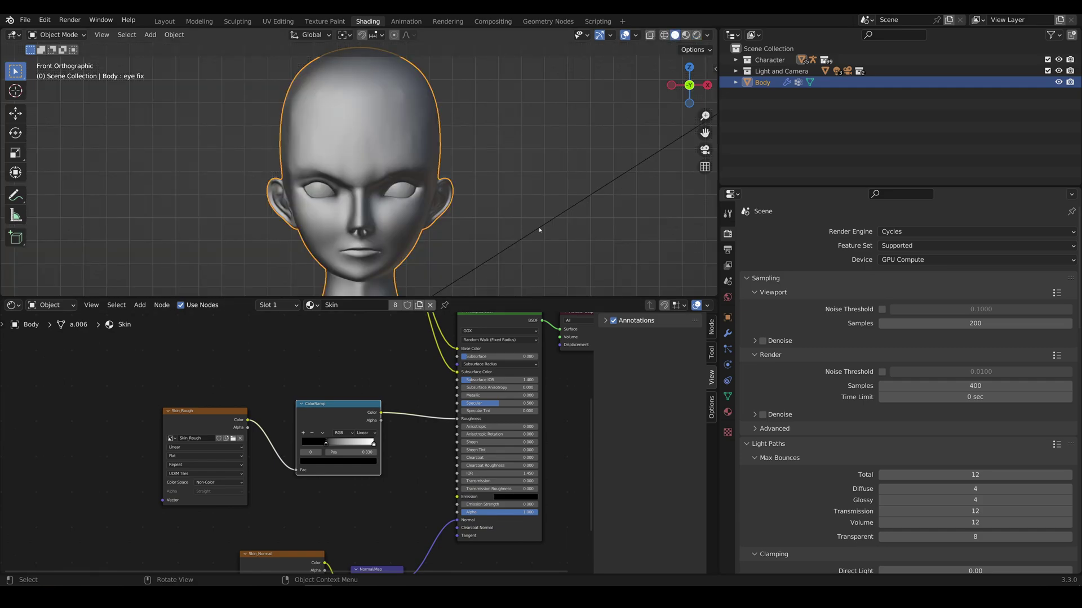
{"action": "left_click", "coordinate": [1058, 82]}
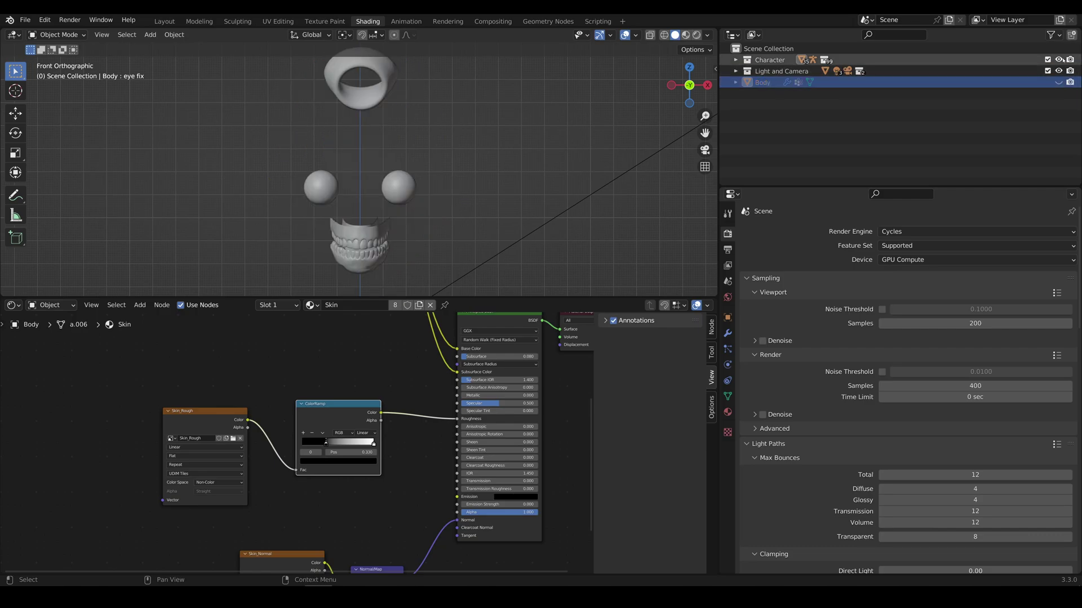
{"action": "left_click", "coordinate": [1060, 59]}
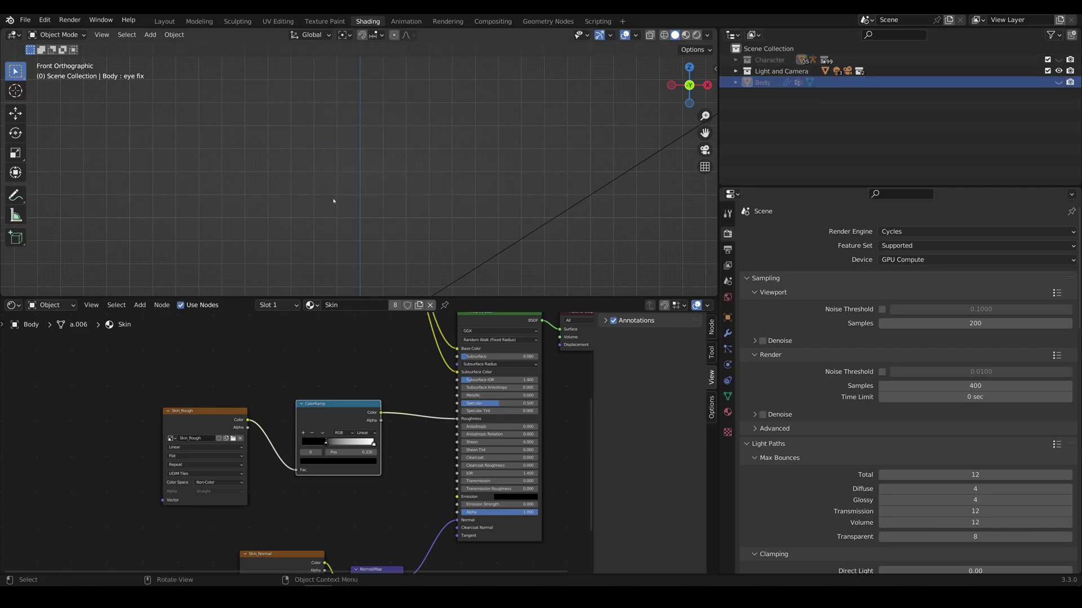
Step: Add a cube mesh at the world origin
{"action": "scroll", "coordinate": [333, 201], "scroll_direction": "down", "scroll_amount": 4}
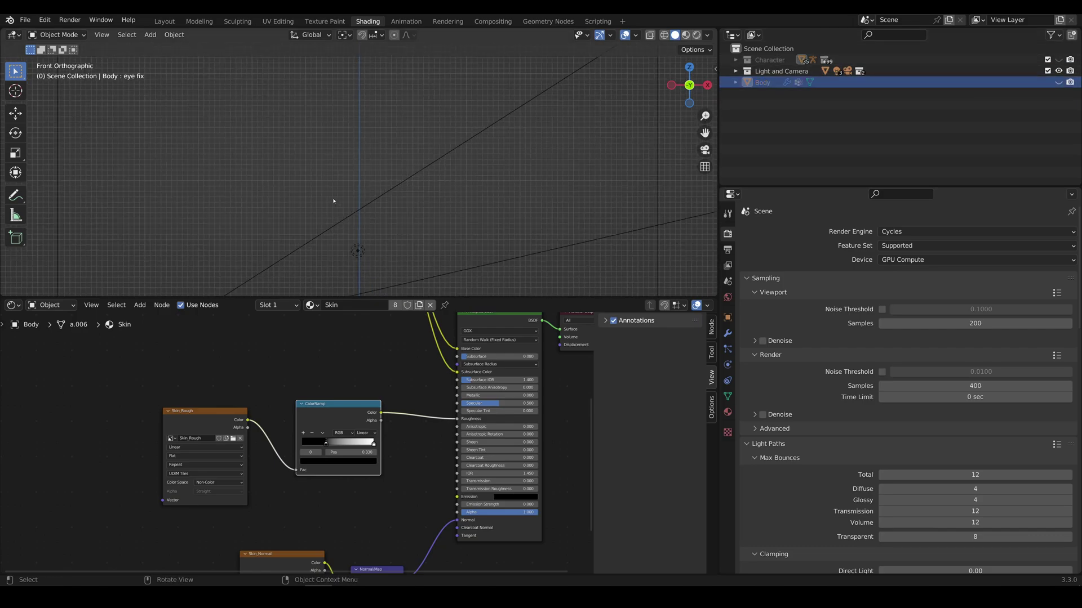
{"action": "scroll", "coordinate": [363, 191], "scroll_direction": "up", "scroll_amount": 4, "text": "shift"}
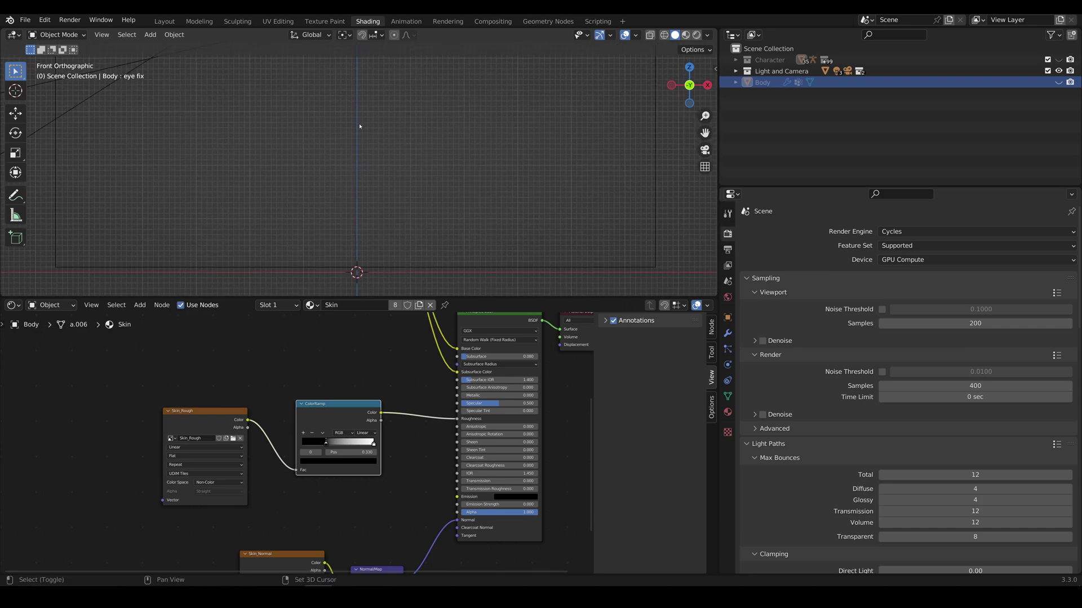
{"action": "scroll", "coordinate": [359, 127], "scroll_direction": "down", "scroll_amount": 2}
{"action": "left_click", "coordinate": [152, 35]}
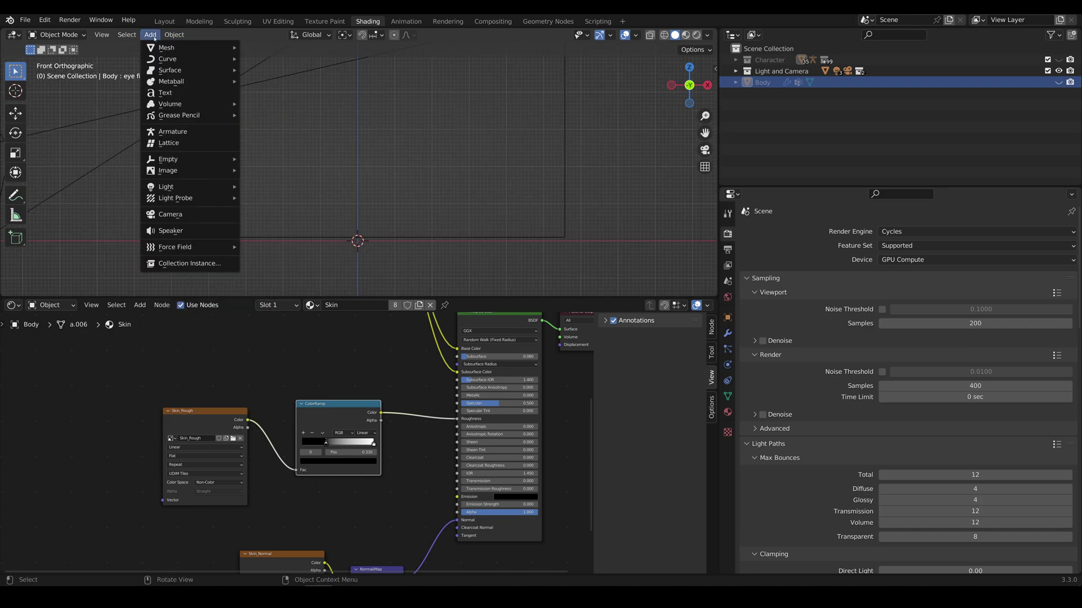
{"action": "mouse_move", "coordinate": [167, 48]}
{"action": "left_click", "coordinate": [262, 59]}
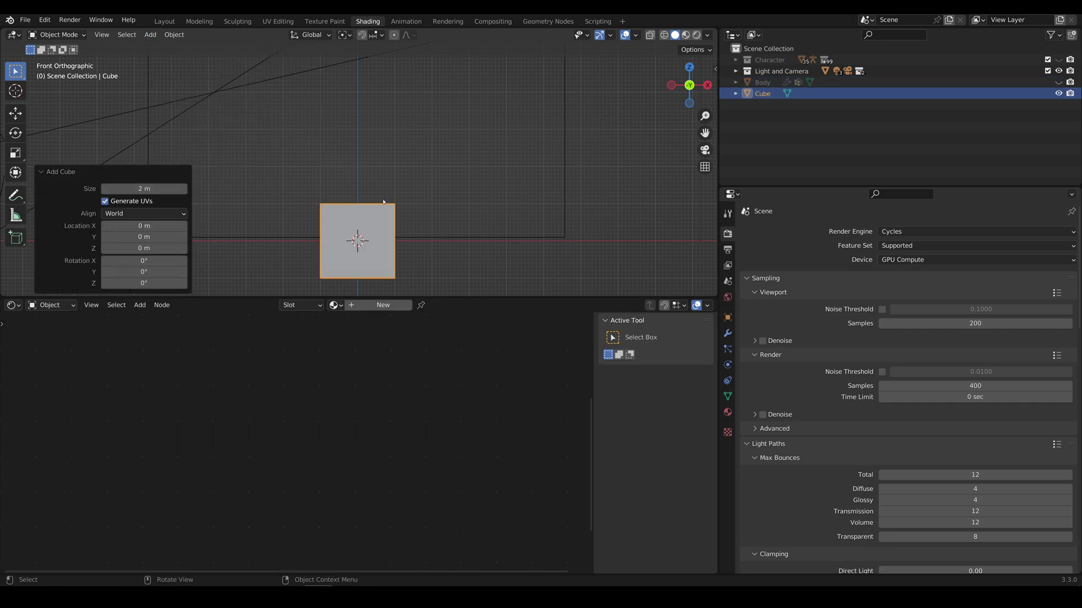
Step: Scale the cube's whole mesh down in Edit Mode to a very small cube around the origin, returning to Object Mode
{"action": "key", "text": "Tab"}
{"action": "key", "text": "s"}
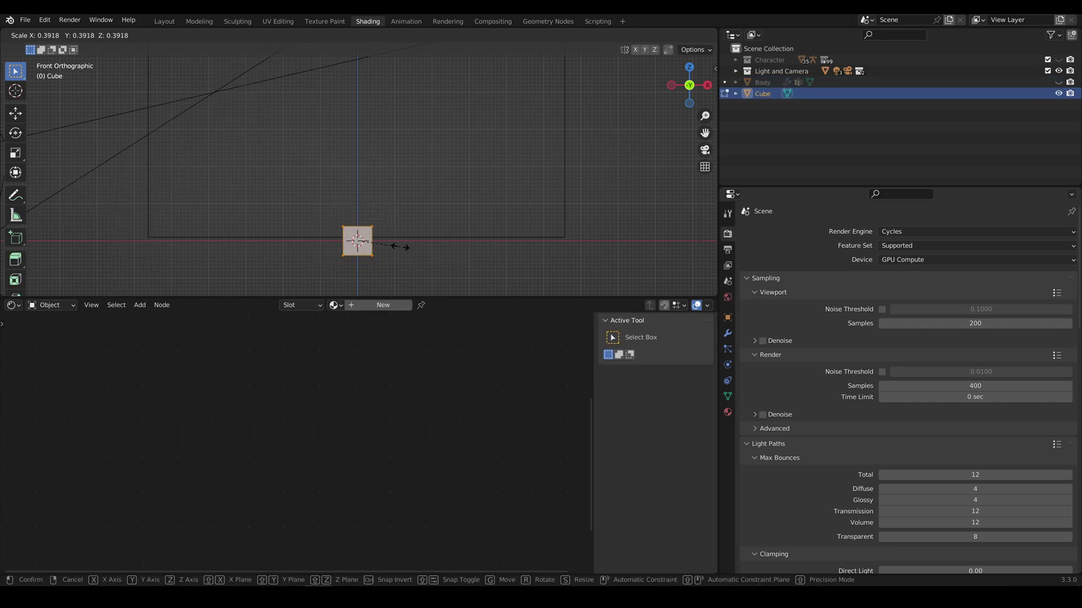
{"action": "left_click", "coordinate": [398, 244]}
{"action": "middle_click_drag", "start_coordinate": [398, 244], "coordinate": [437, 258], "text": "shift"}
{"action": "scroll", "coordinate": [376, 156], "scroll_direction": "up", "scroll_amount": 3}
{"action": "key", "text": "s"}
{"action": "left_click", "coordinate": [430, 252]}
{"action": "scroll", "coordinate": [436, 257], "scroll_direction": "up", "scroll_amount": 2}
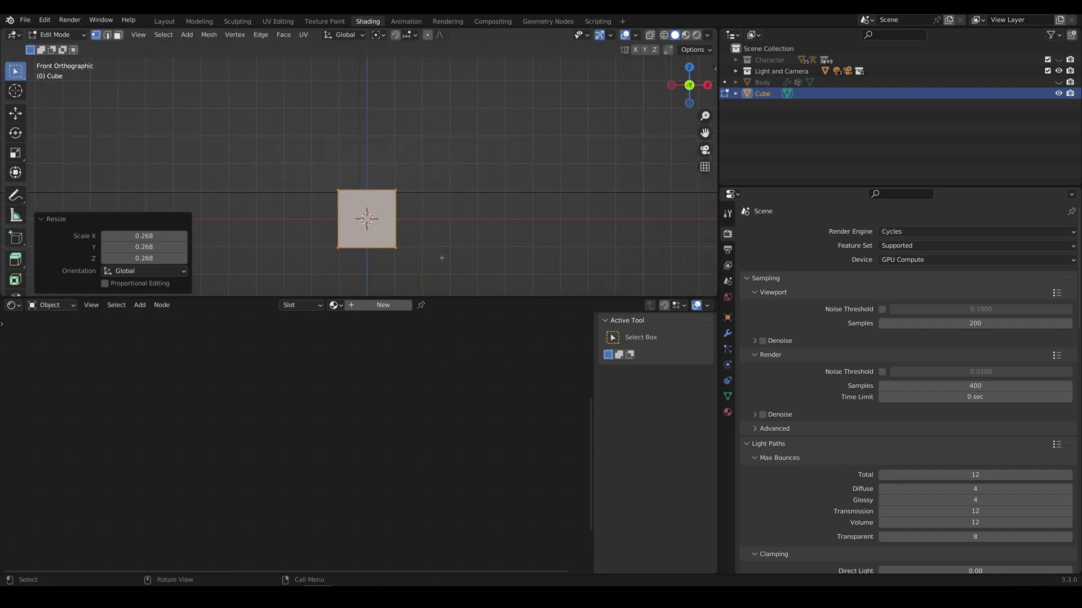
{"action": "key", "text": "s"}
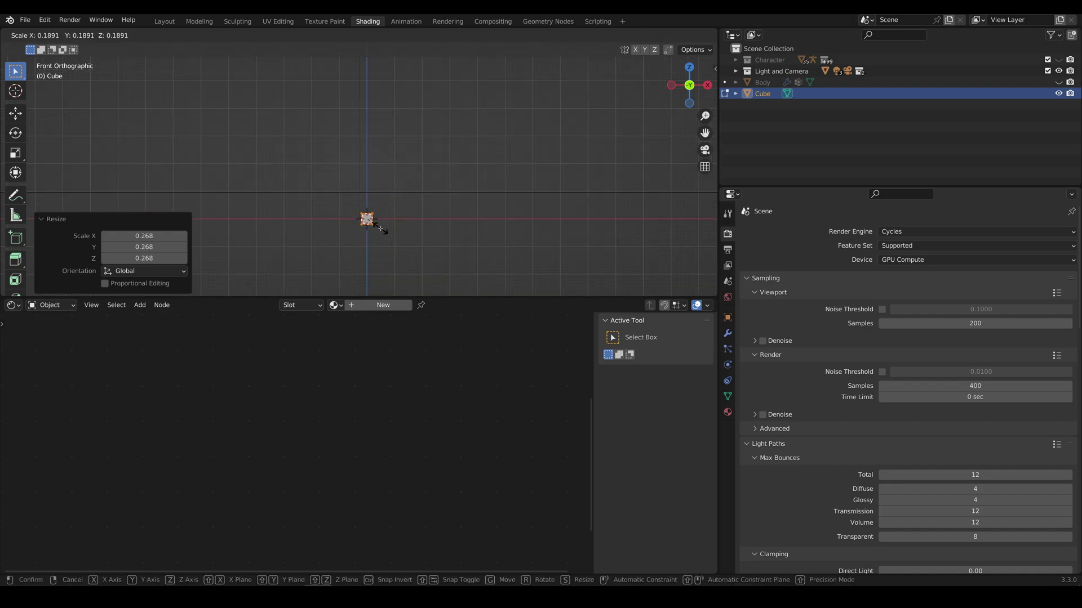
{"action": "left_click", "coordinate": [381, 217]}
{"action": "middle_click_drag", "start_coordinate": [380, 217], "coordinate": [352, 200], "text": "shift"}
{"action": "key", "text": "Tab"}
{"action": "scroll", "coordinate": [352, 169], "scroll_direction": "up", "scroll_amount": 1}
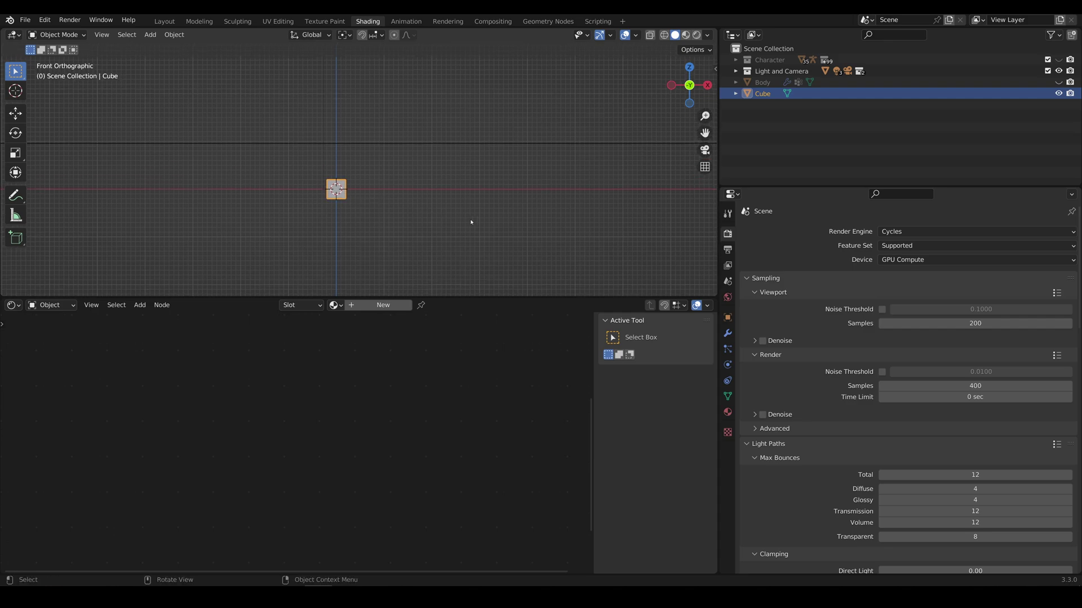
Step: Add a Subdivision Surface modifier to the small cube and set its viewport level to 2
{"action": "left_click", "coordinate": [727, 349]}
{"action": "left_click", "coordinate": [727, 333]}
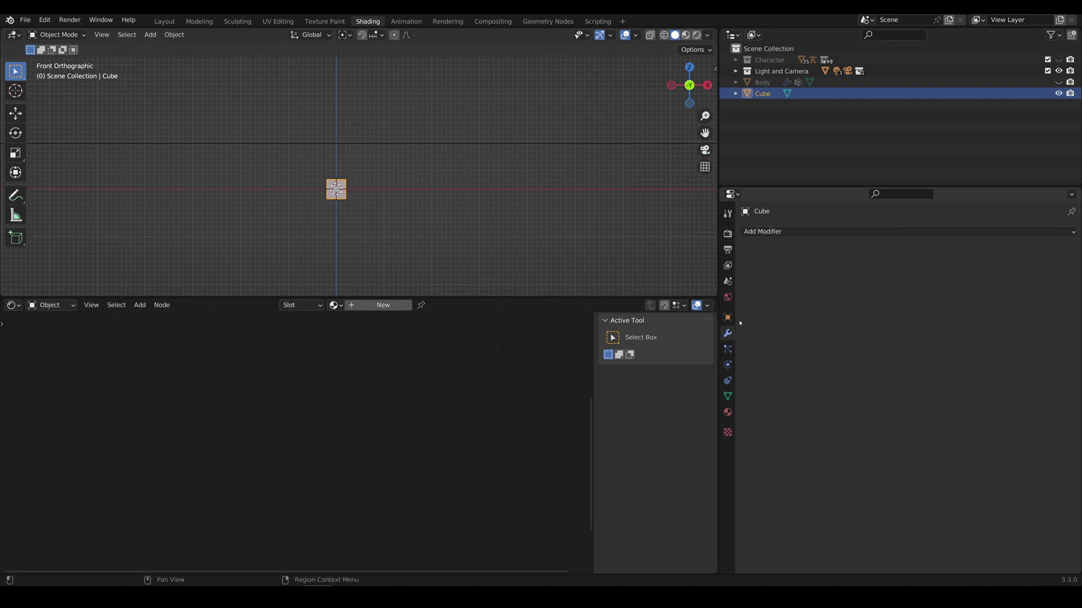
{"action": "left_click", "coordinate": [802, 231]}
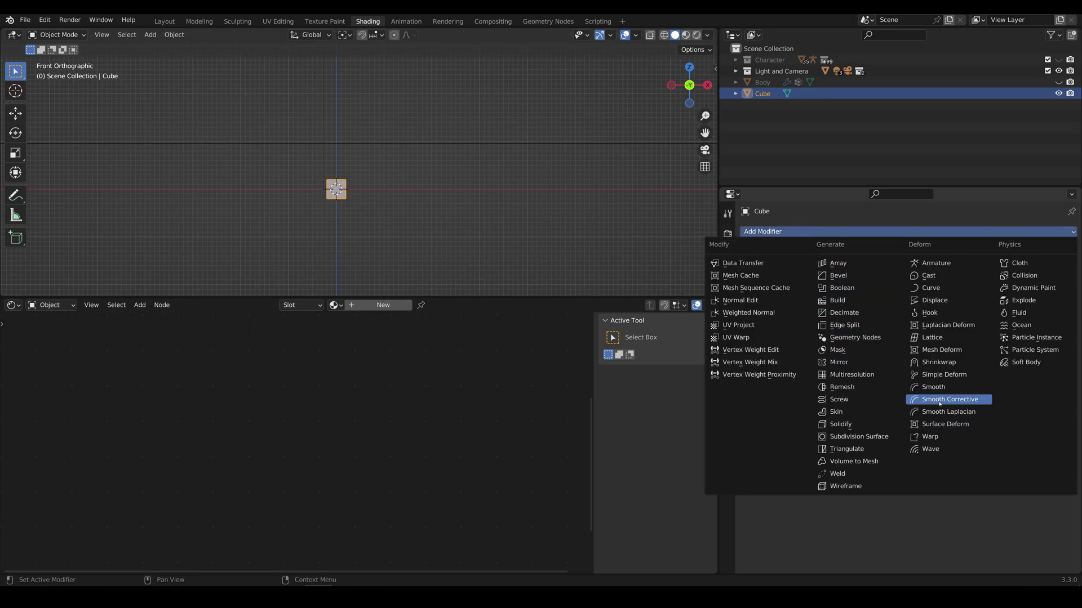
{"action": "left_click", "coordinate": [859, 437]}
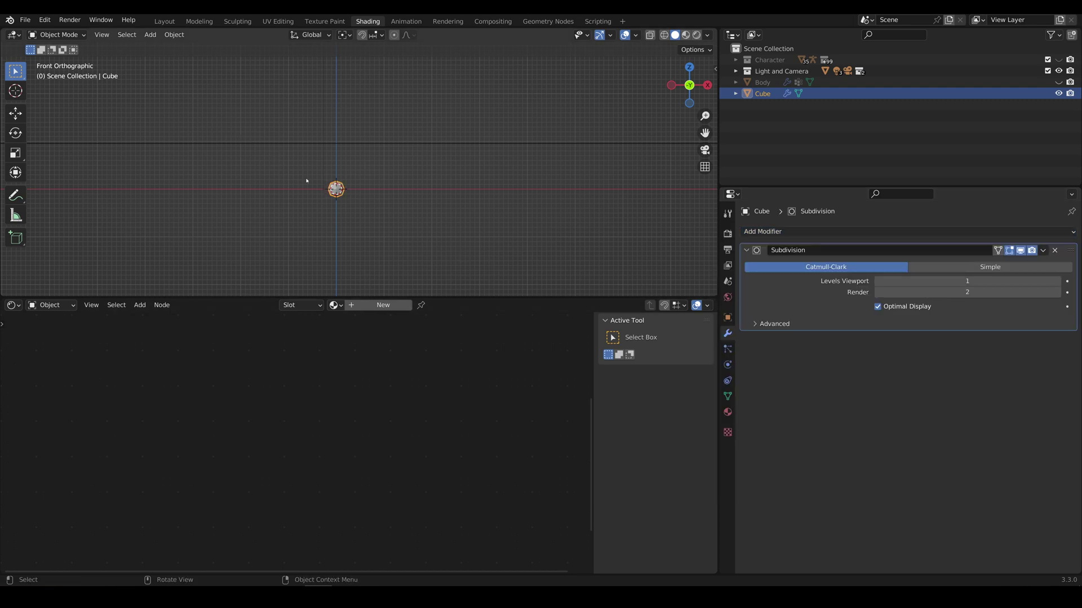
{"action": "scroll", "coordinate": [328, 193], "scroll_direction": "up", "scroll_amount": 2}
{"action": "left_click", "coordinate": [1057, 282]}
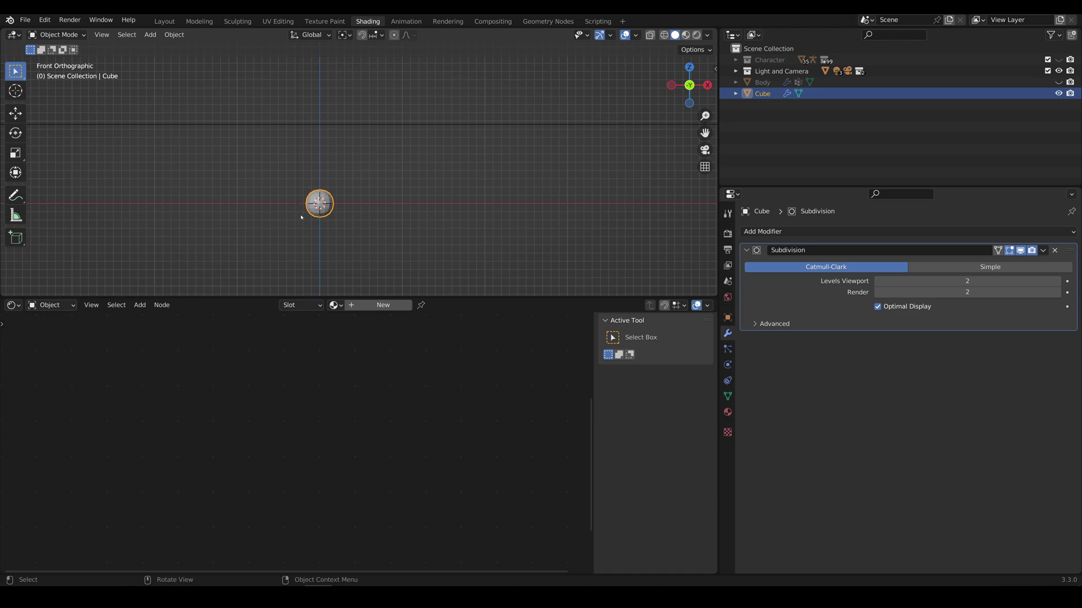
{"action": "middle_click_drag", "start_coordinate": [297, 217], "coordinate": [338, 208], "text": "shift"}
{"action": "scroll", "coordinate": [337, 211], "scroll_direction": "up", "scroll_amount": 3}
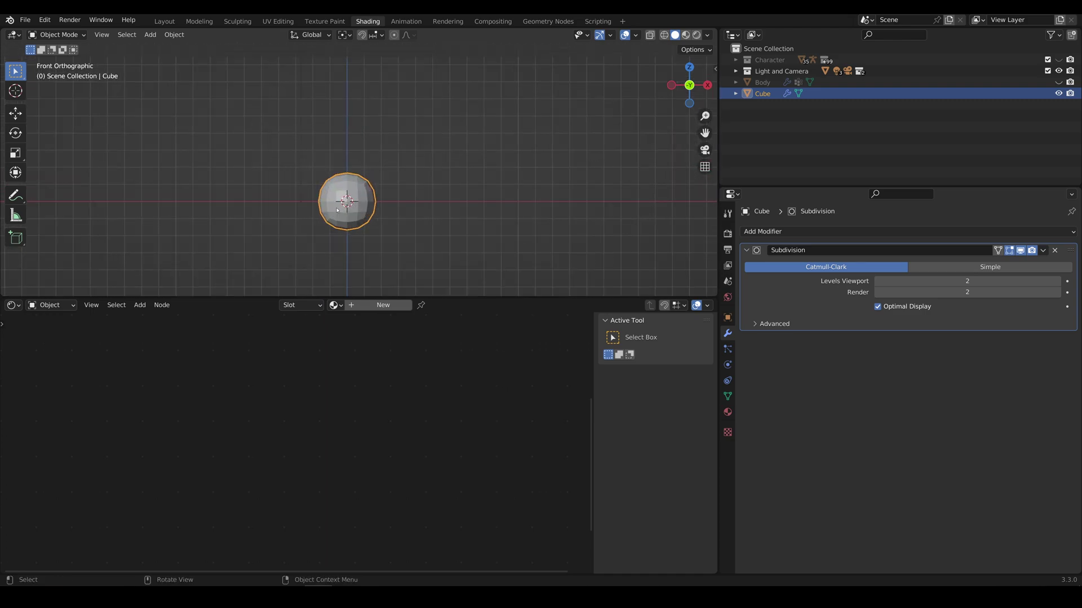
Step: Enter Edit Mode on the small cube and frame it in the right orthographic view
{"action": "key", "text": "Tab"}
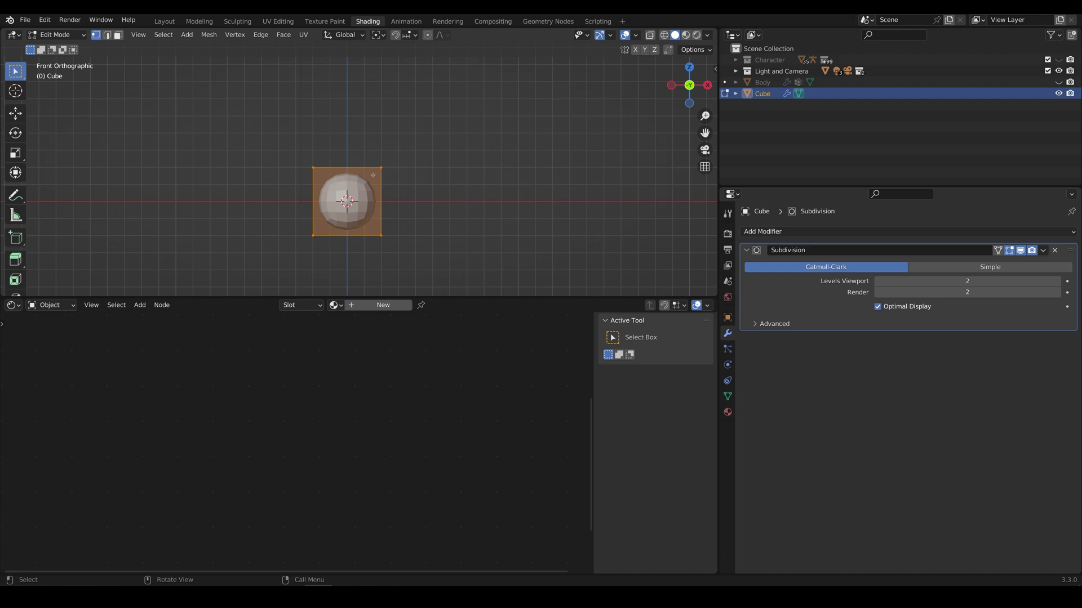
{"action": "key", "text": "KP_7"}
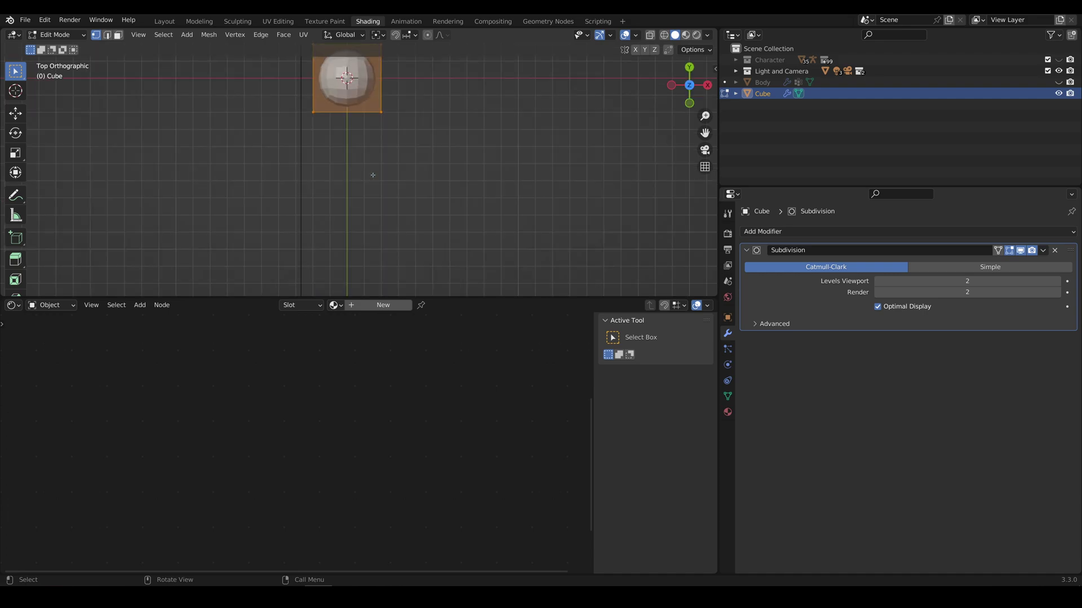
{"action": "key", "text": "KP_3"}
{"action": "middle_click_drag", "start_coordinate": [370, 174], "coordinate": [288, 191], "text": "shift"}
{"action": "scroll", "coordinate": [288, 191], "scroll_direction": "up", "scroll_amount": 2}
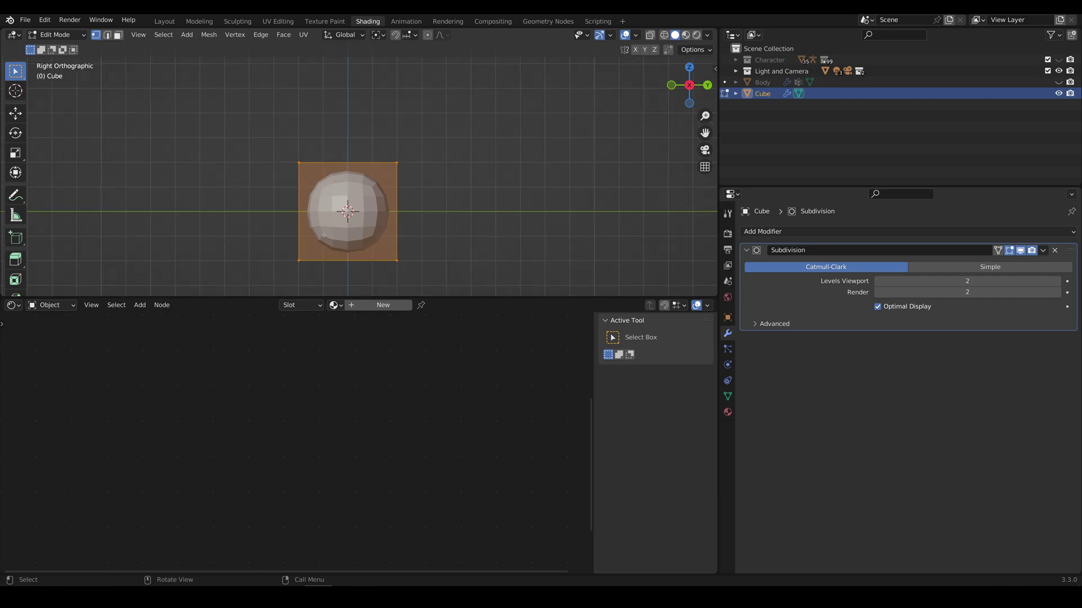
{"action": "middle_click_drag", "start_coordinate": [324, 235], "coordinate": [312, 214], "text": "shift"}
{"action": "left_click", "coordinate": [282, 243]}
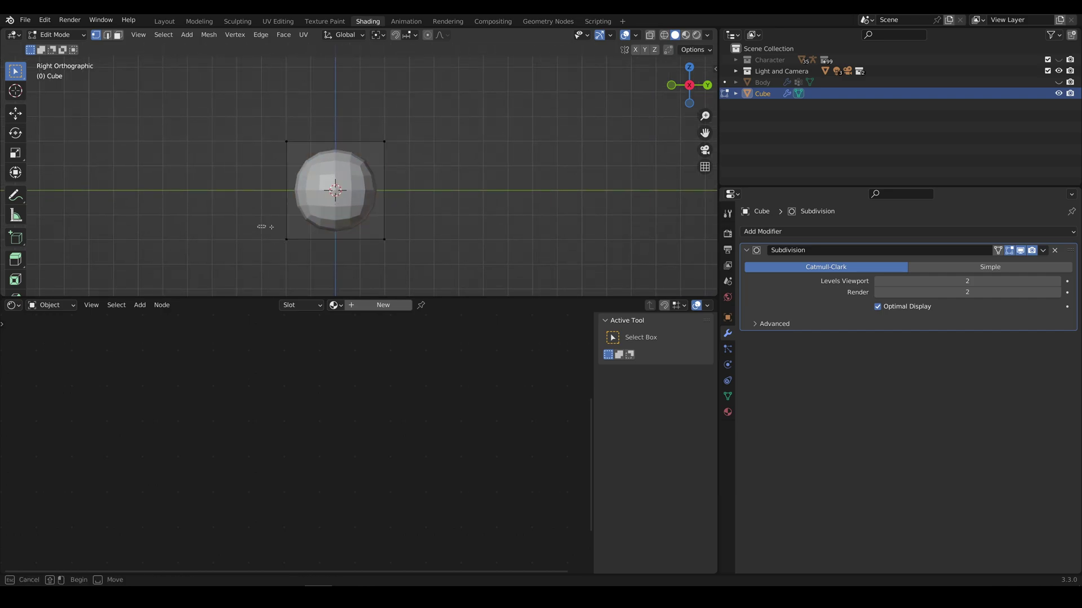
{"action": "left_click_drag", "start_coordinate": [259, 226], "coordinate": [441, 263]}
{"action": "key", "text": "g"}
{"action": "key", "text": "Escape"}
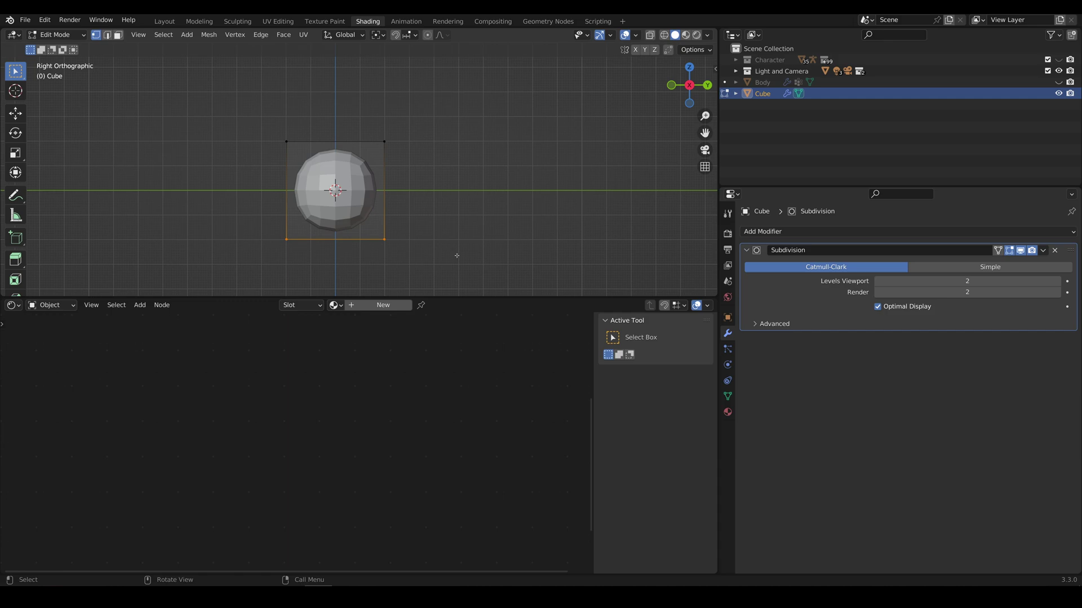
Step: Enable X-ray and raise all the bottom vertices of the cube so the mesh becomes flatter
{"action": "left_click", "coordinate": [651, 35]}
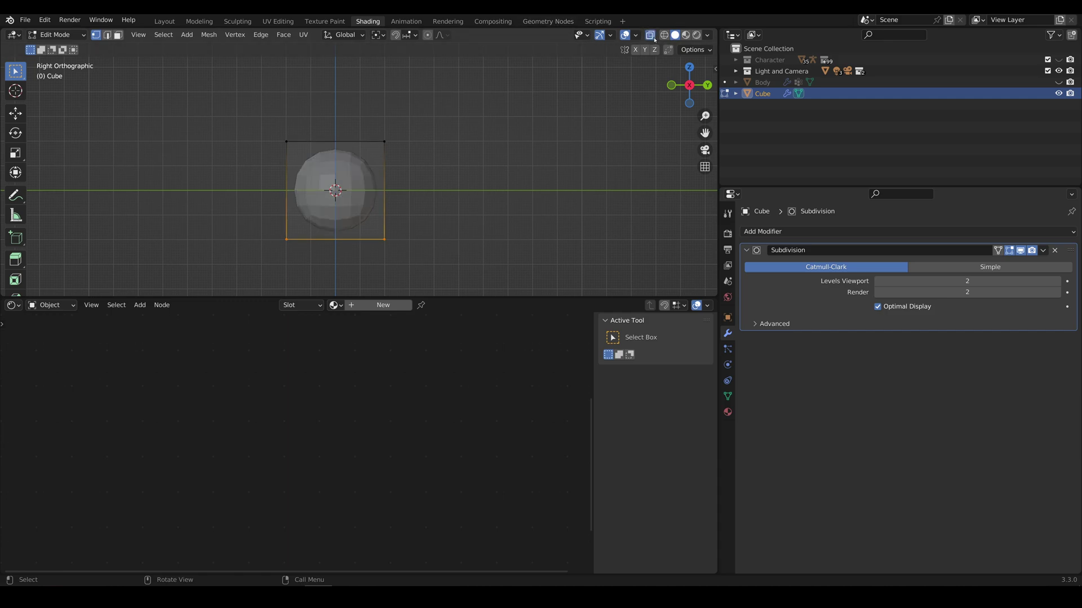
{"action": "left_click", "coordinate": [422, 263]}
{"action": "left_click_drag", "start_coordinate": [437, 263], "coordinate": [228, 230]}
{"action": "key", "text": "g"}
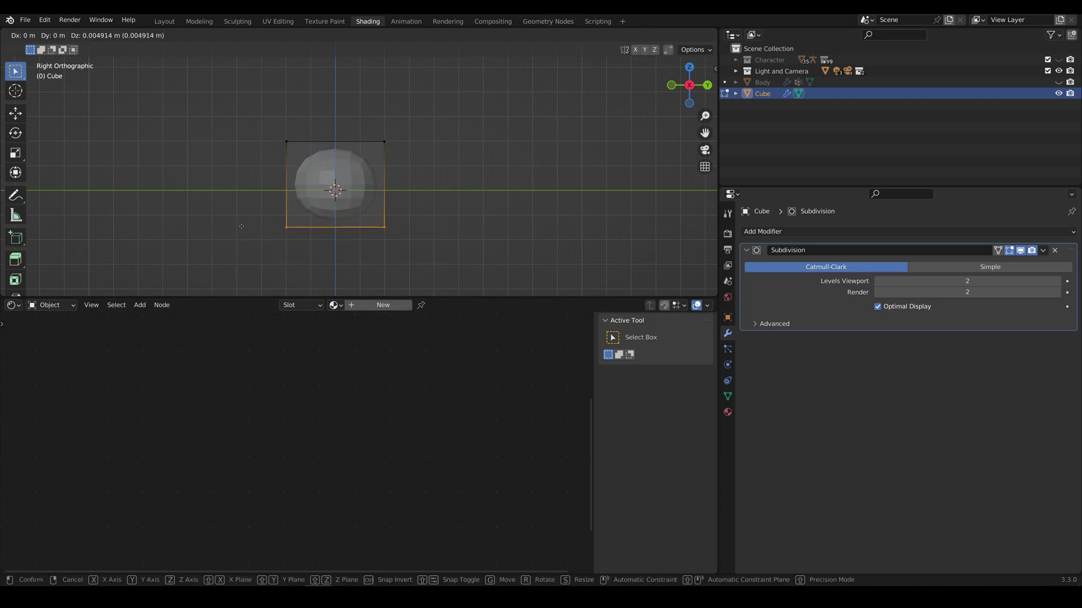
{"action": "left_click", "coordinate": [239, 212]}
Step: Move the entire mesh down along Z by about 0.0047 m
{"action": "key", "text": "a"}
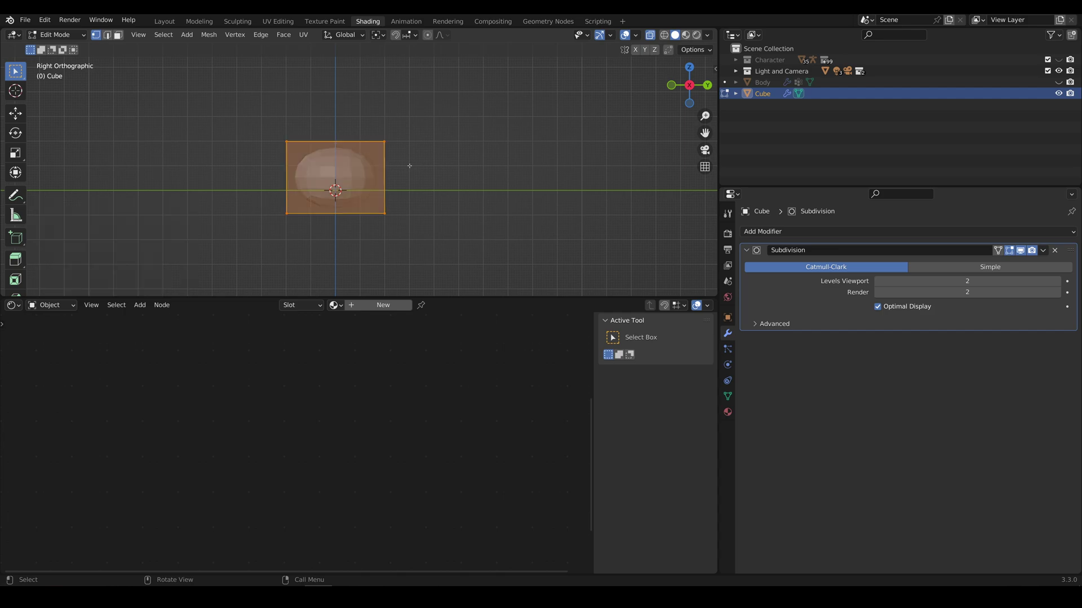
{"action": "key", "text": "g"}
{"action": "key", "text": "z"}
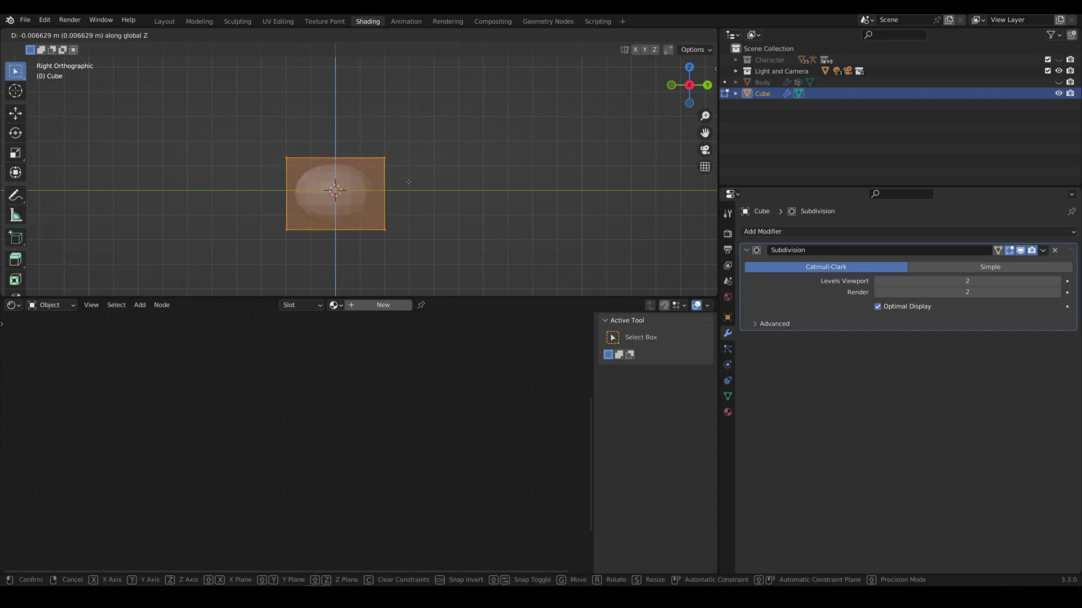
{"action": "left_click", "coordinate": [408, 178]}
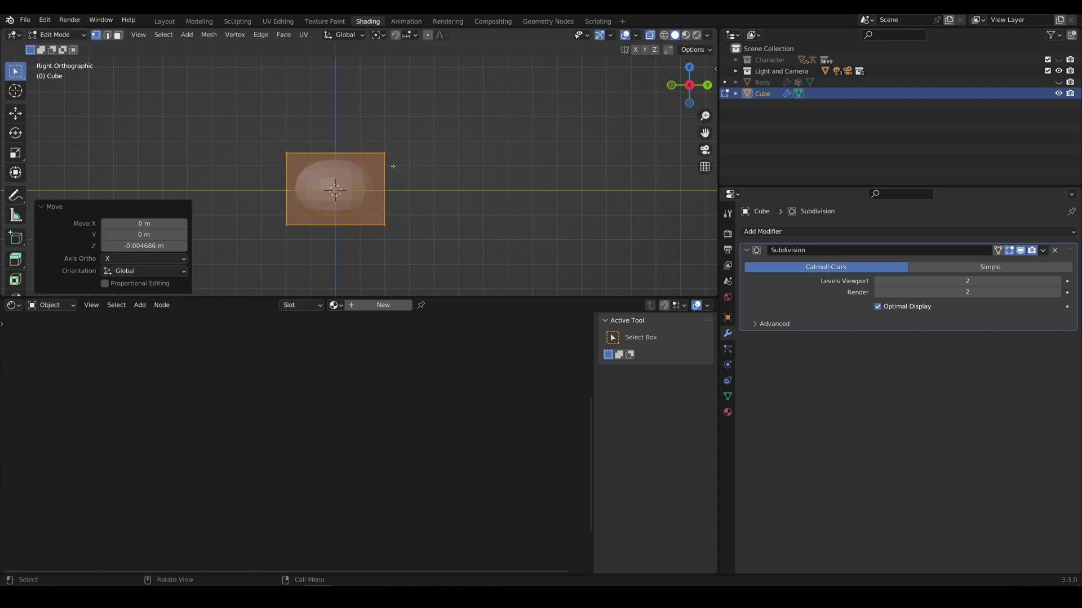
Step: Raise the mesh's bottom vertices along Z again, flattening it to less than half its width
{"action": "left_click", "coordinate": [399, 229]}
{"action": "left_click_drag", "start_coordinate": [418, 246], "coordinate": [258, 222]}
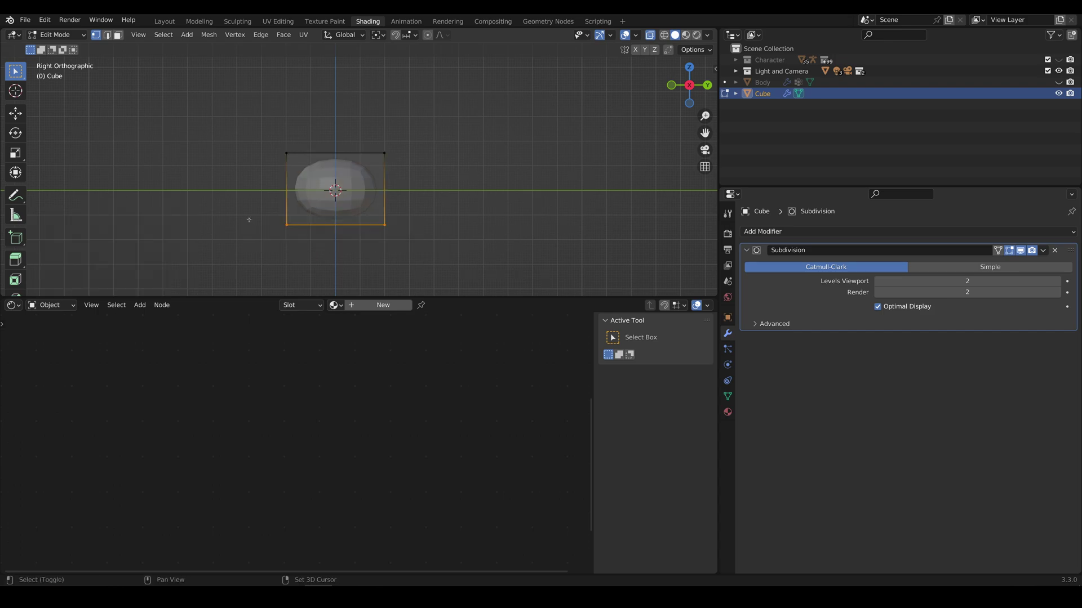
{"action": "key", "text": "g"}
{"action": "key", "text": "z"}
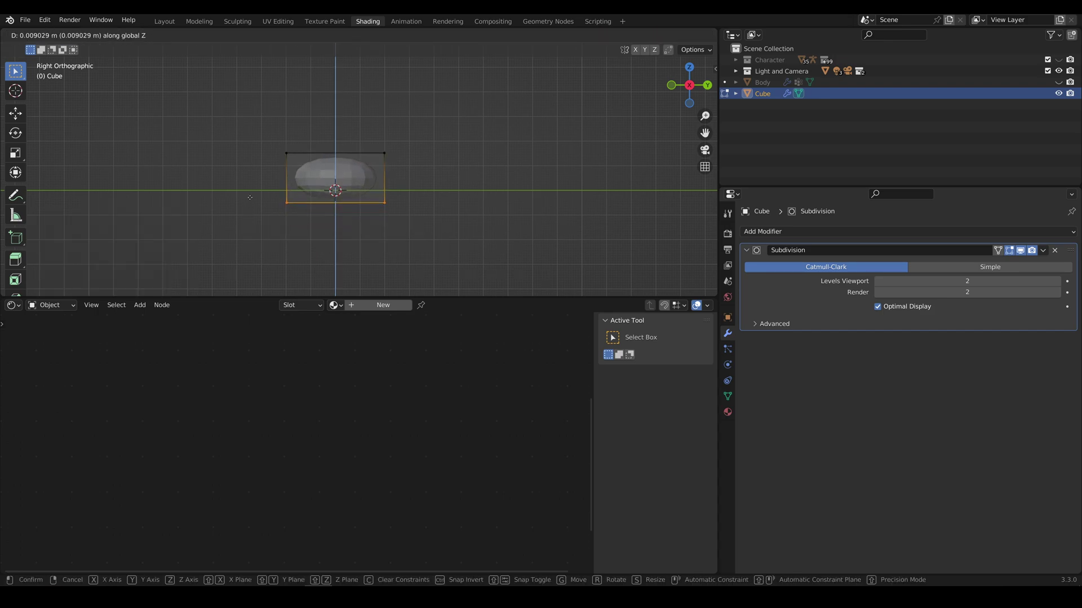
{"action": "left_click", "coordinate": [249, 192]}
Step: Lower the whole flattened mesh along Z by about 0.0066 m, centring it on the origin
{"action": "key", "text": "a"}
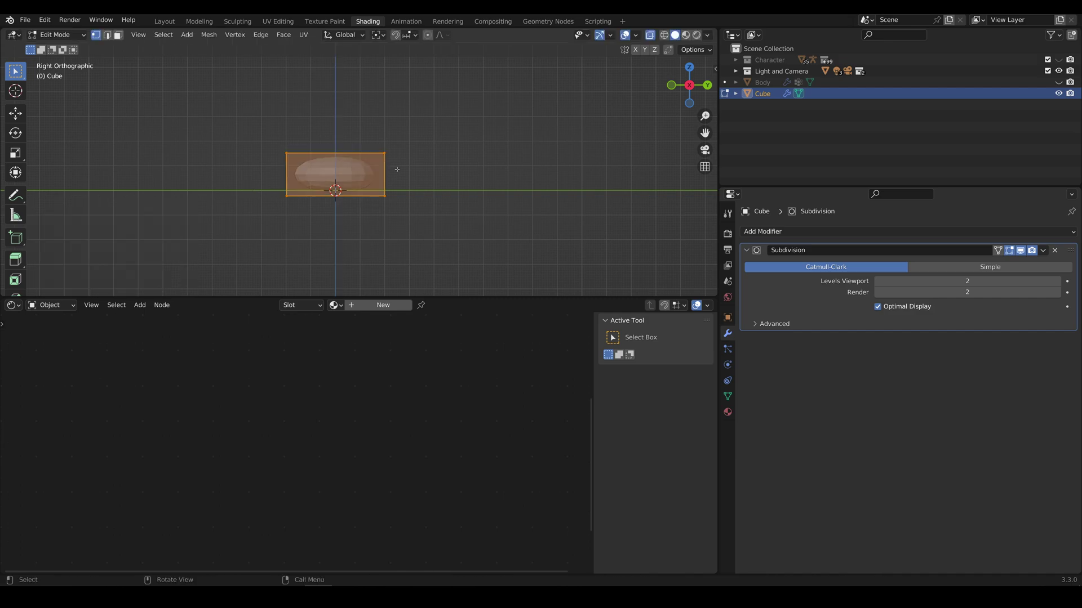
{"action": "key", "text": "g"}
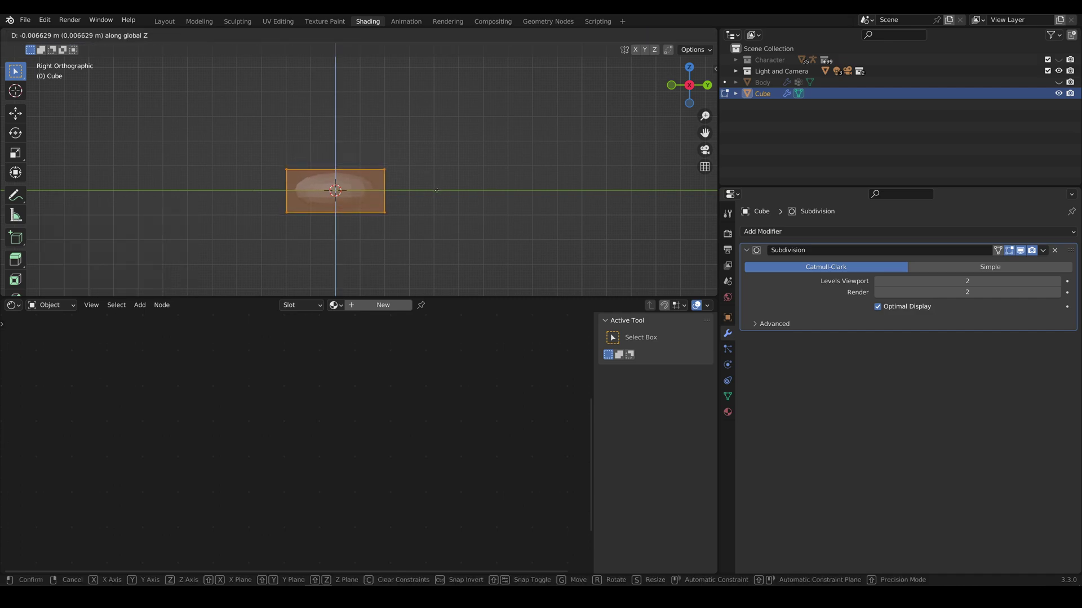
{"action": "left_click", "coordinate": [438, 190]}
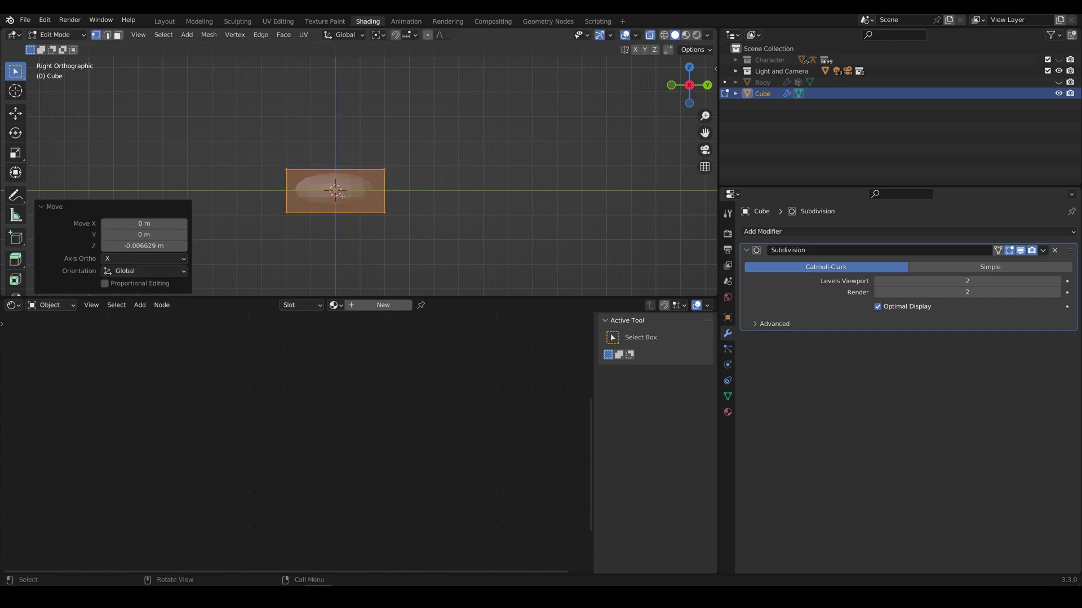
Step: In top view, move the +X, −Y corner vertices inward along X and slightly outward along −Y
{"action": "key", "text": "KP_7"}
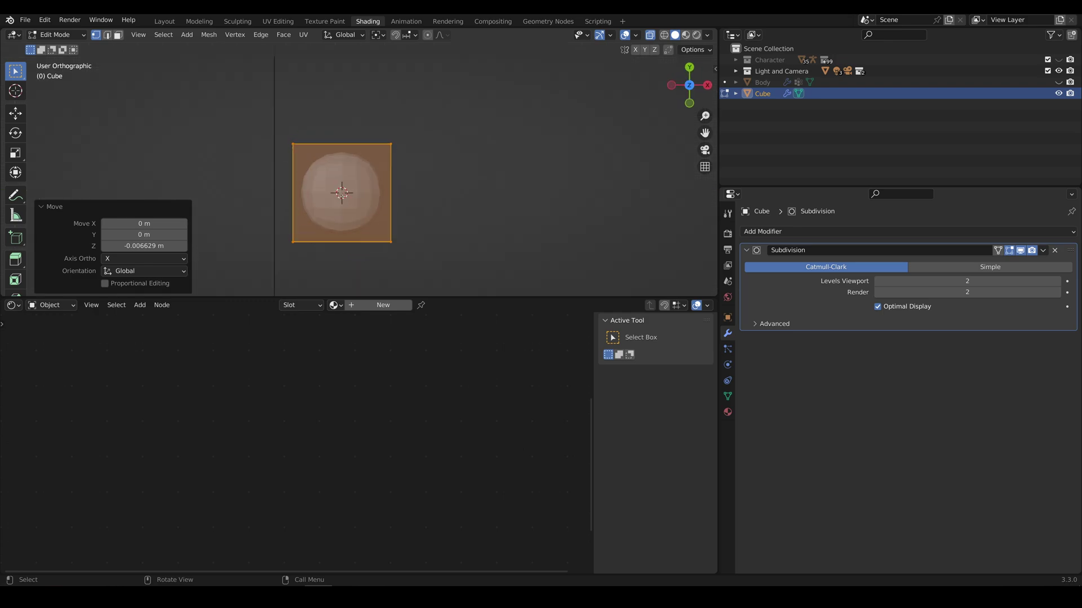
{"action": "key", "text": "alt+a"}
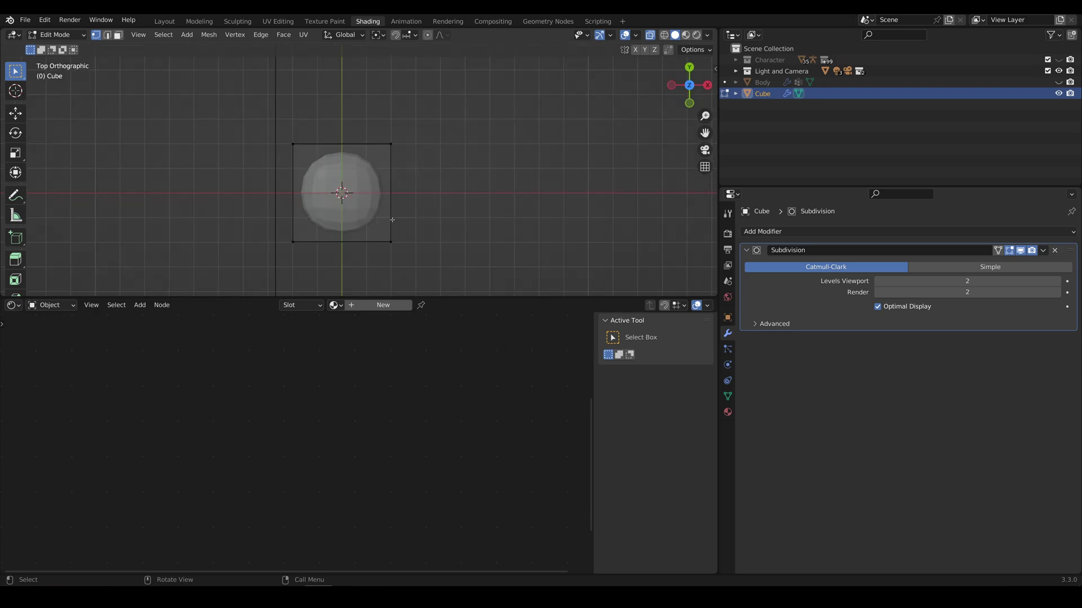
{"action": "left_click_drag", "start_coordinate": [423, 270], "coordinate": [371, 223]}
{"action": "key", "text": "g"}
{"action": "left_click", "coordinate": [380, 257]}
Step: Move the −X, −Y corner vertices about 0.01 m inward along X and about 0.01 m outward along −Y
{"action": "key", "text": "a"}
{"action": "key", "text": "alt+a"}
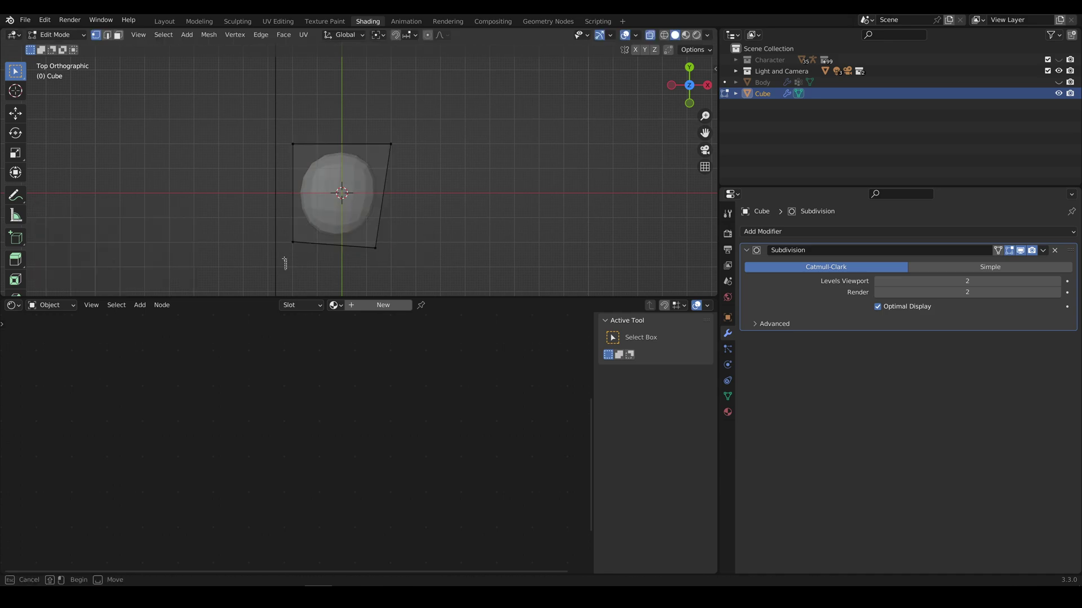
{"action": "left_click_drag", "start_coordinate": [287, 270], "coordinate": [294, 215]}
{"action": "key", "text": "g"}
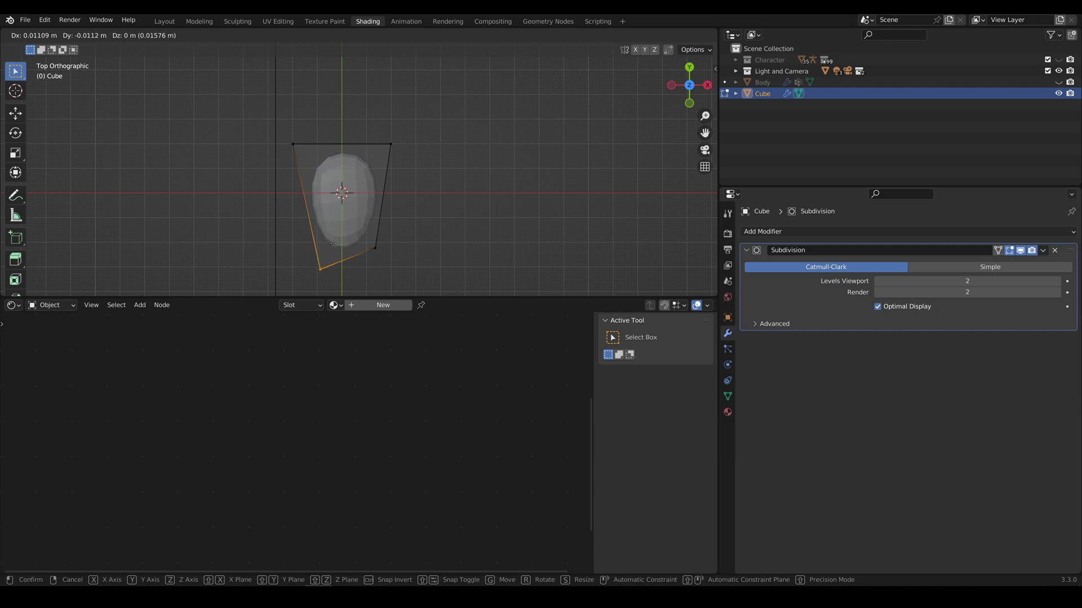
{"action": "left_click", "coordinate": [330, 241]}
Step: Move the −X, +Y corner vertices slightly inward along X and further inward along −Y
{"action": "key", "text": "a"}
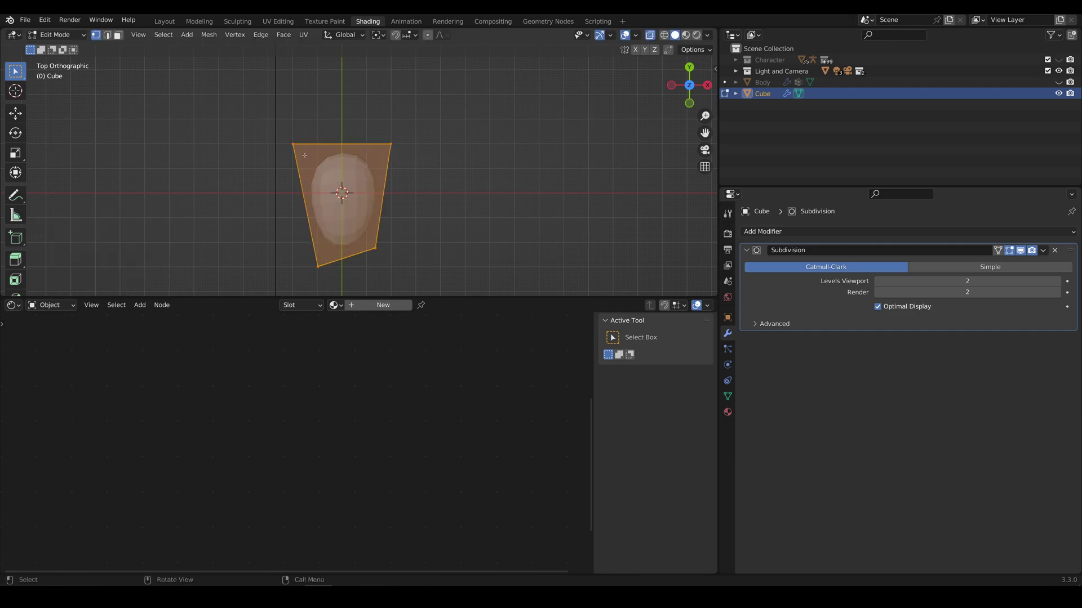
{"action": "key", "text": "alt+a"}
{"action": "left_click_drag", "start_coordinate": [308, 160], "coordinate": [250, 127]}
{"action": "key", "text": "g"}
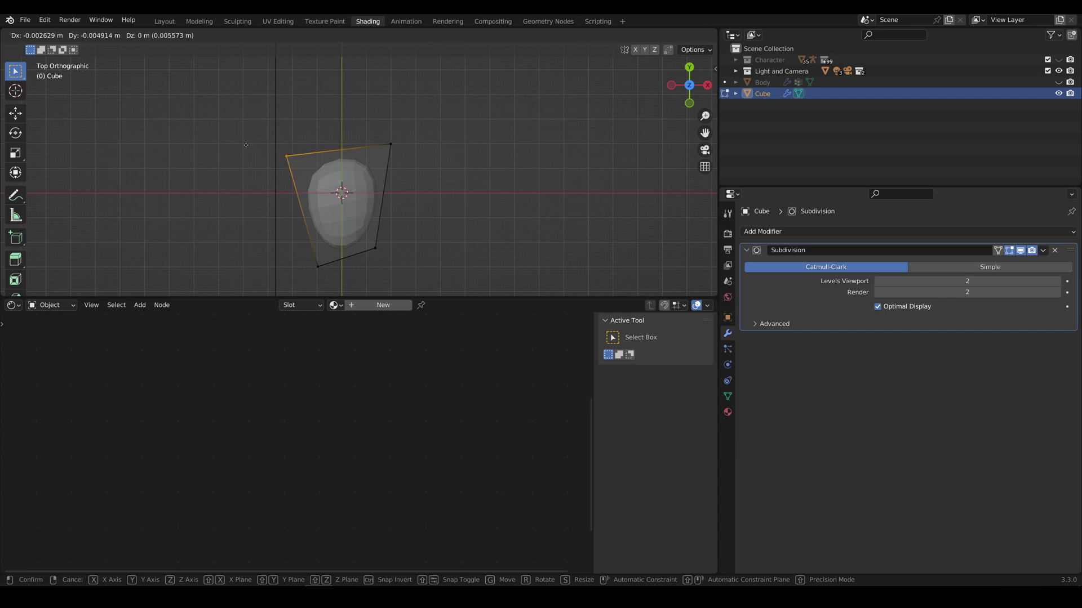
{"action": "left_click", "coordinate": [257, 154]}
Step: Move the +X, +Y corner vertices inward by about −0.0082 m in X and −0.0043 m in Y
{"action": "key", "text": "a"}
{"action": "key", "text": "alt+a"}
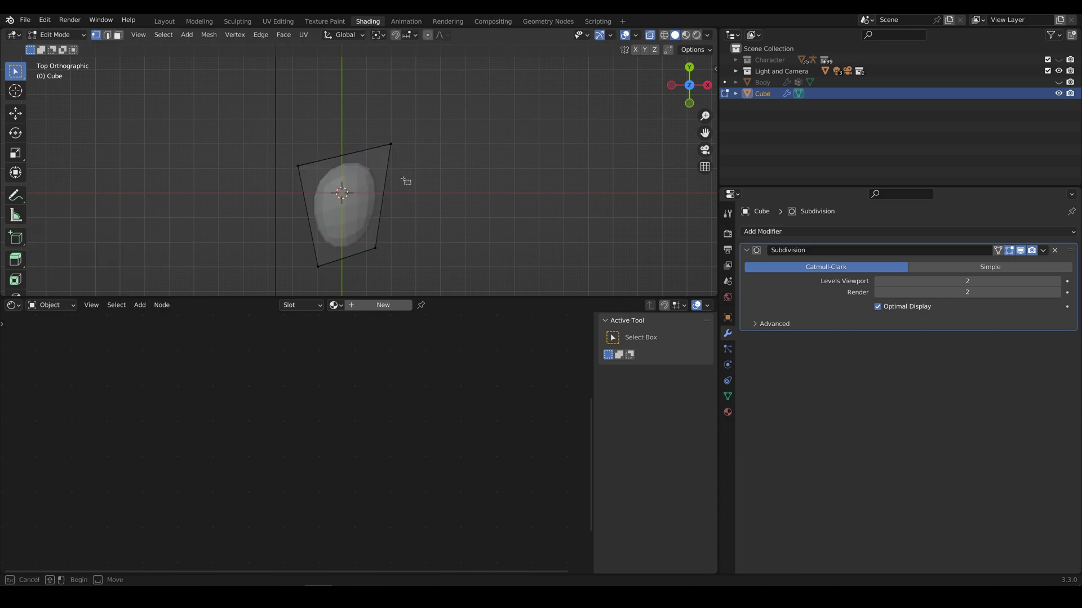
{"action": "left_click_drag", "start_coordinate": [406, 176], "coordinate": [370, 106]}
{"action": "key", "text": "g"}
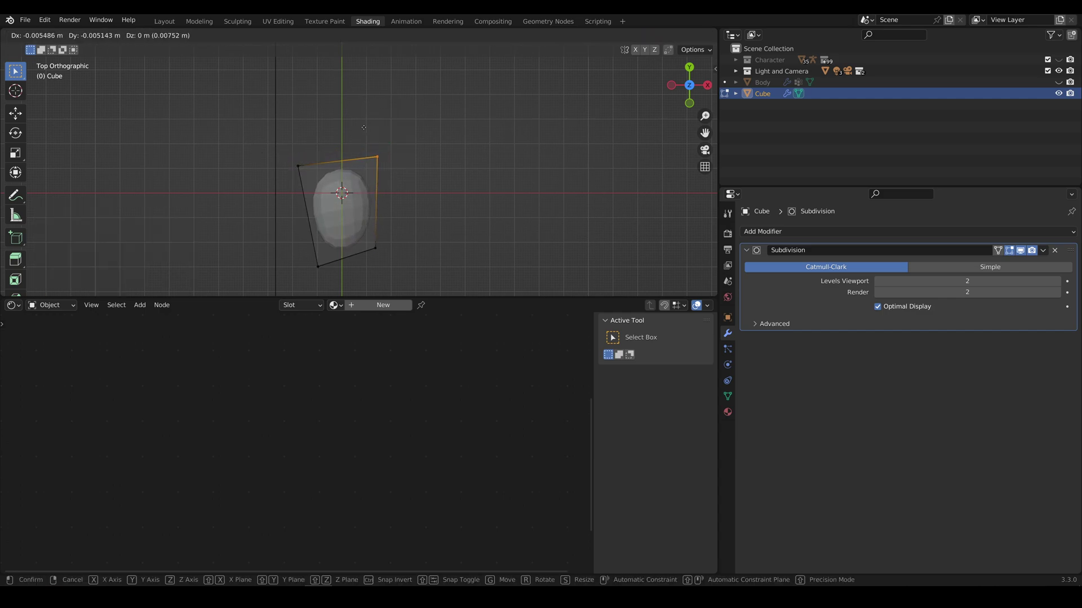
{"action": "left_click", "coordinate": [357, 125]}
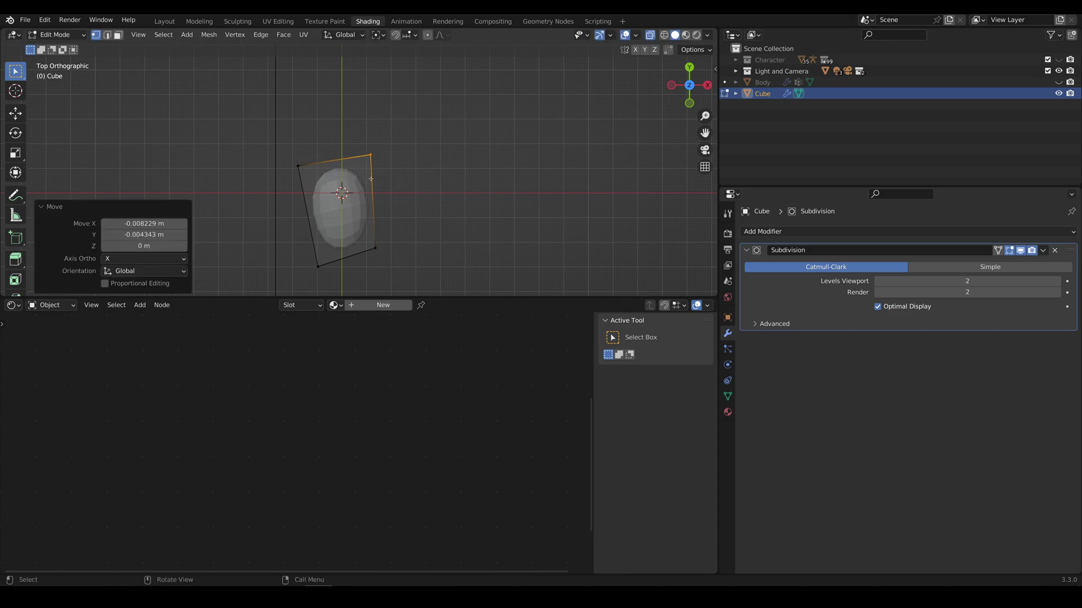
Step: In right view, add one centred, unslid loop cut across the middle of the mesh's length
{"action": "key", "text": "KP_3"}
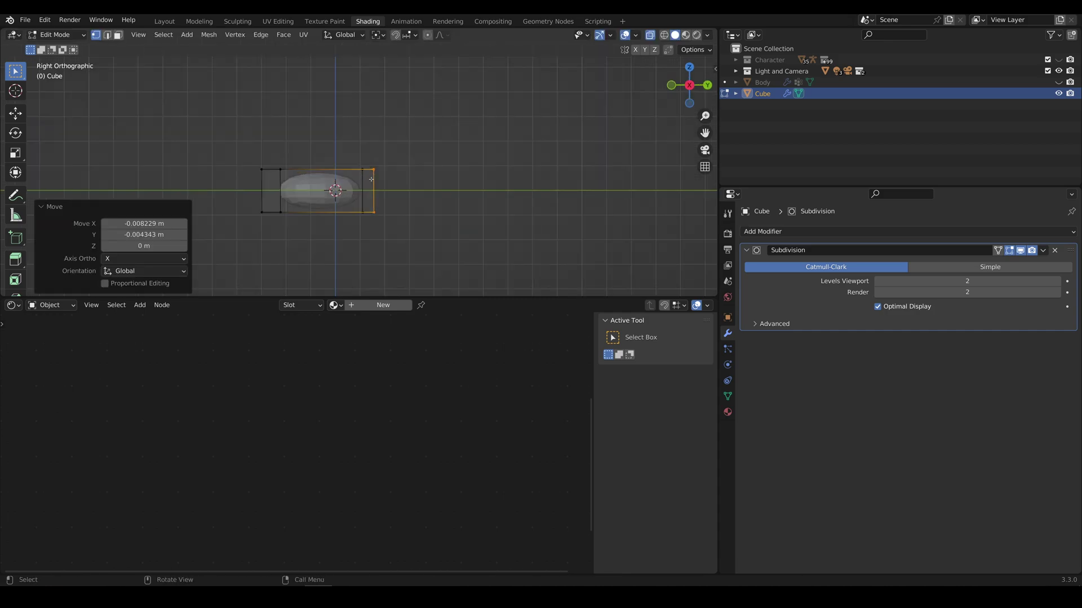
{"action": "middle_click_drag", "start_coordinate": [313, 220], "coordinate": [348, 210], "text": "shift"}
{"action": "key", "text": "ctrl+r"}
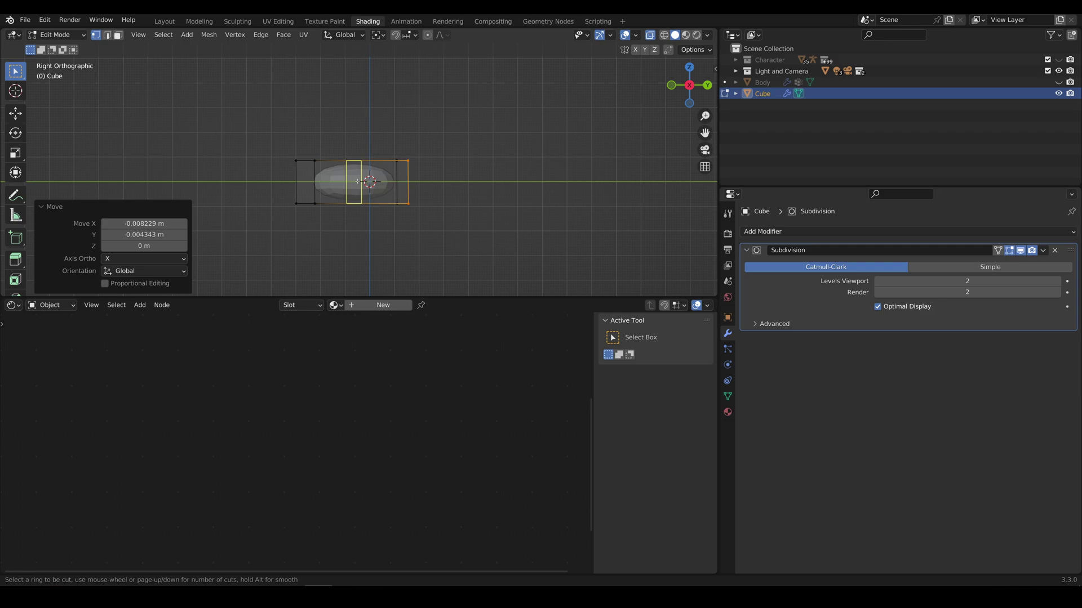
{"action": "left_click", "coordinate": [361, 182]}
{"action": "right_click", "coordinate": [358, 182]}
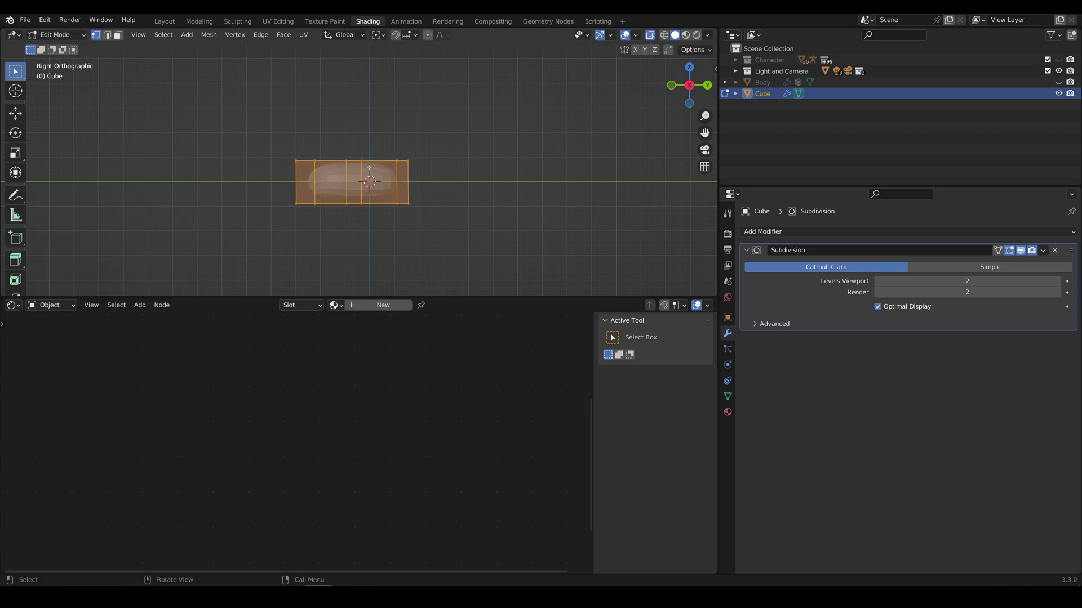
Step: Raise the upper vertices of the middle edge loop along Z by about 0.0071 m
{"action": "key", "text": "alt+a"}
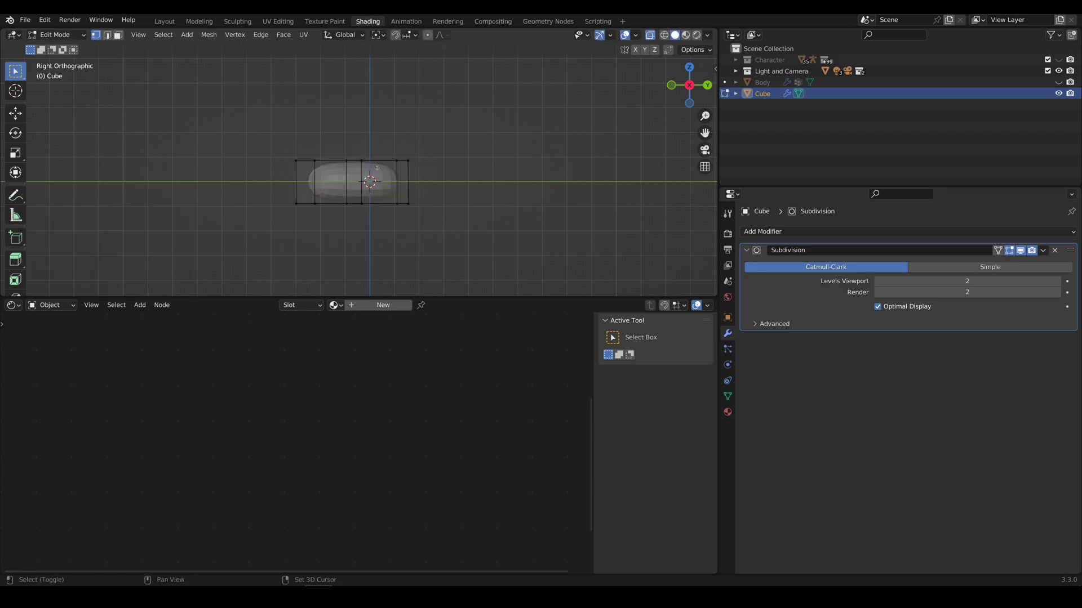
{"action": "left_click_drag", "start_coordinate": [377, 168], "coordinate": [333, 142]}
{"action": "key", "text": "g"}
{"action": "key", "text": "z"}
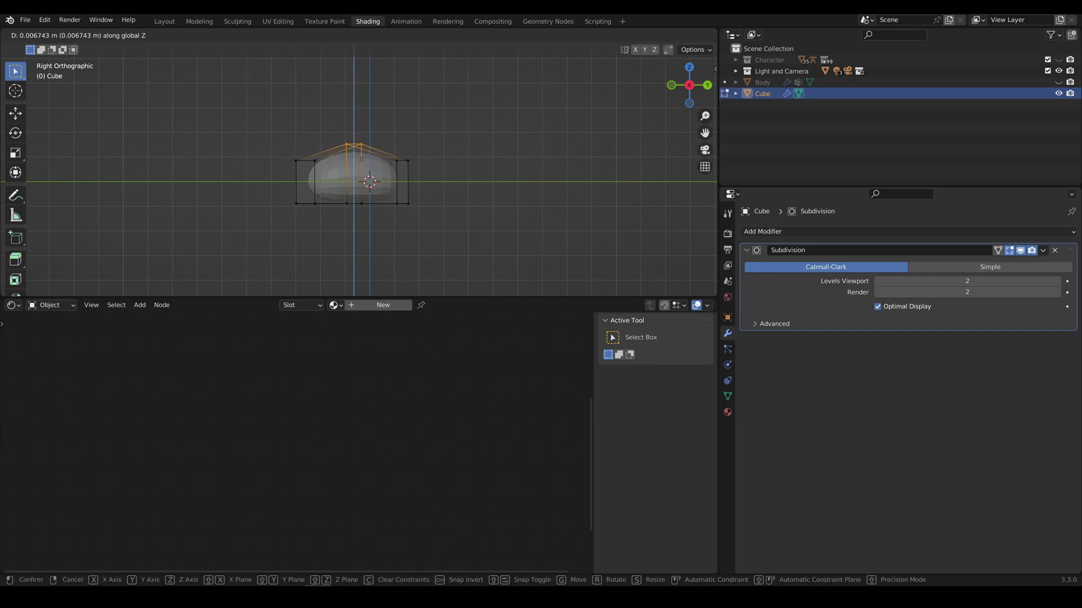
{"action": "left_click", "coordinate": [361, 158]}
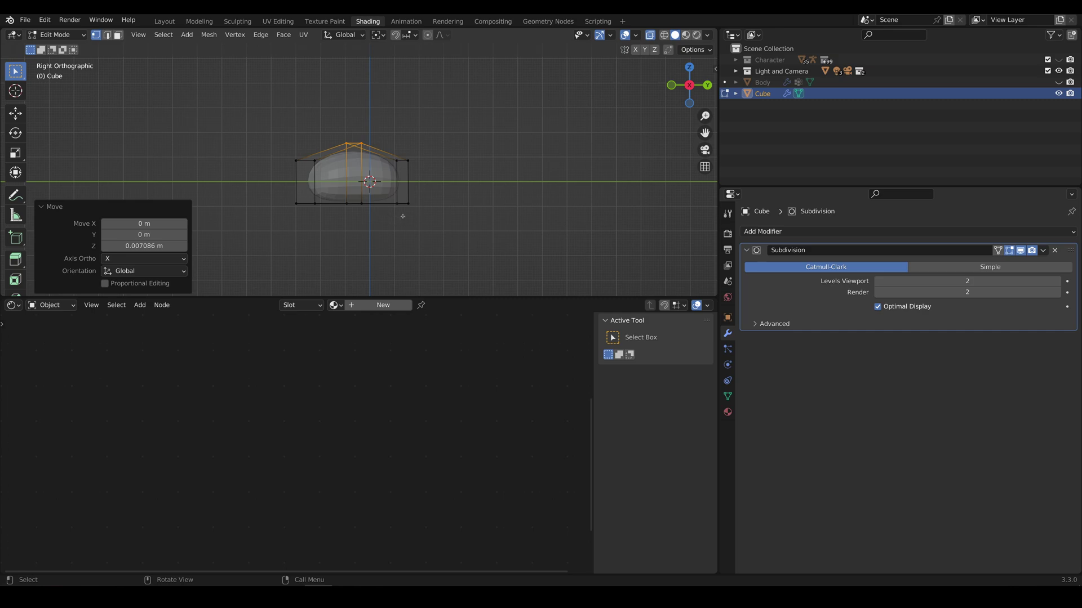
Step: Select all the bottom vertices and raise them along Z by about 0.0094 m
{"action": "left_click", "coordinate": [402, 216]}
{"action": "left_click_drag", "start_coordinate": [449, 190], "coordinate": [232, 224]}
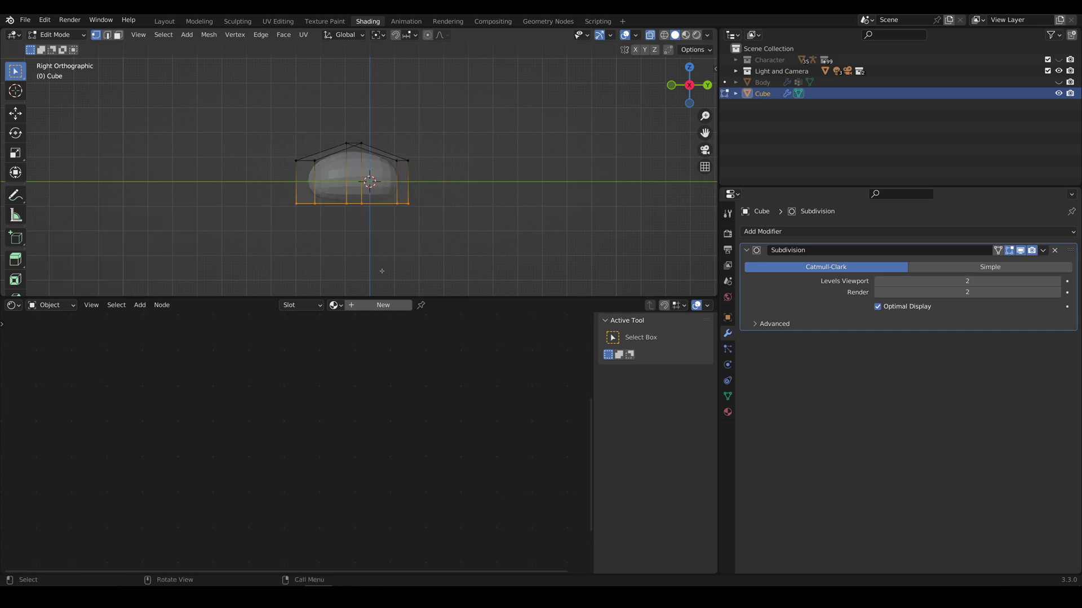
{"action": "key", "text": "g"}
{"action": "key", "text": "z"}
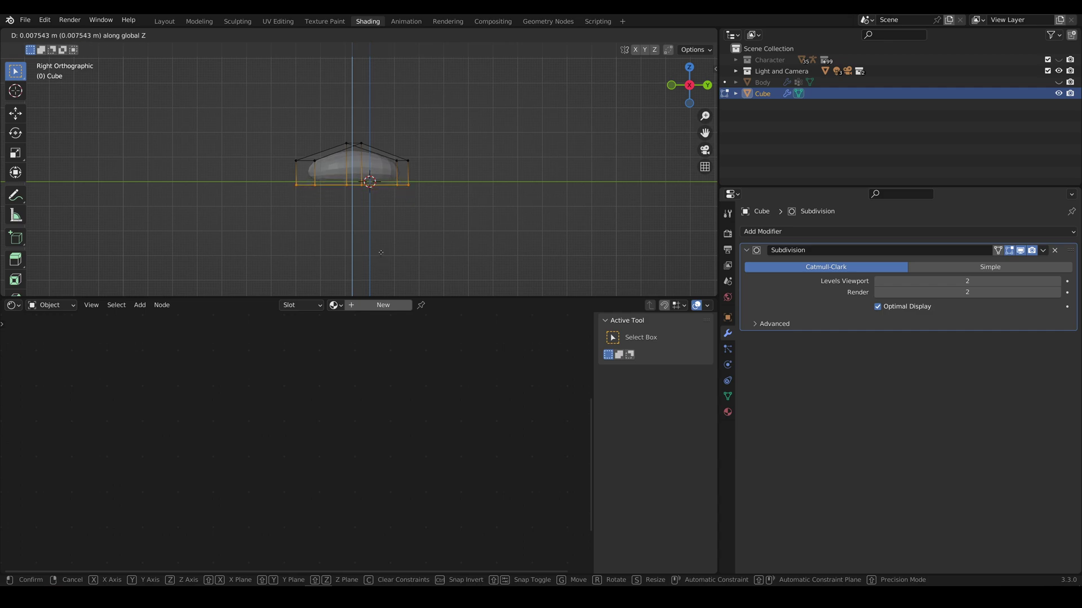
{"action": "left_click", "coordinate": [381, 247]}
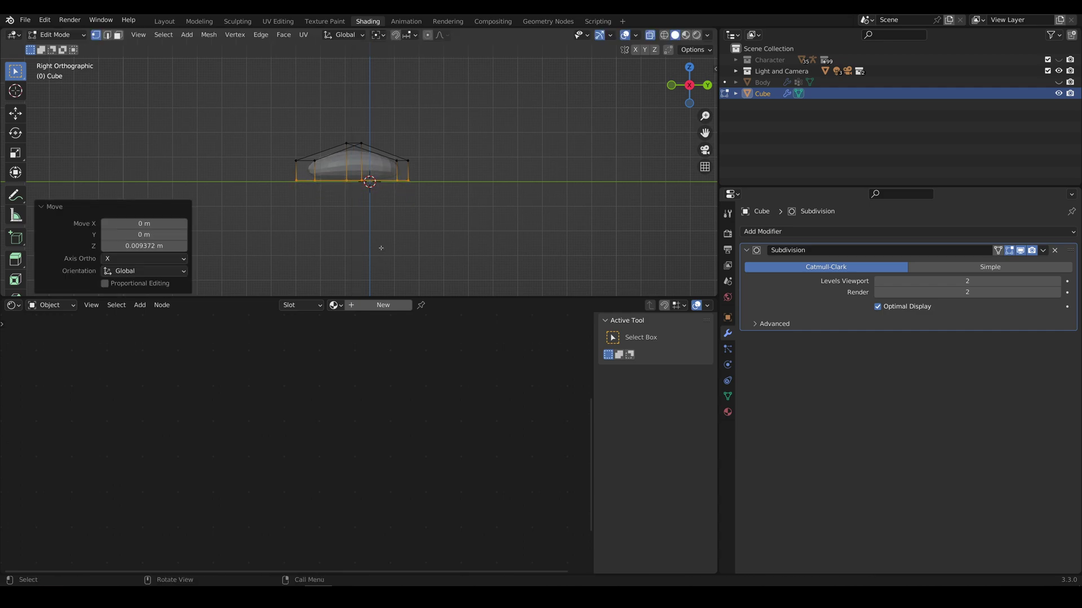
Step: Select the whole domed mesh and lower it along Z by about 0.0047 m
{"action": "key", "text": "a"}
{"action": "key", "text": "g"}
{"action": "key", "text": "z"}
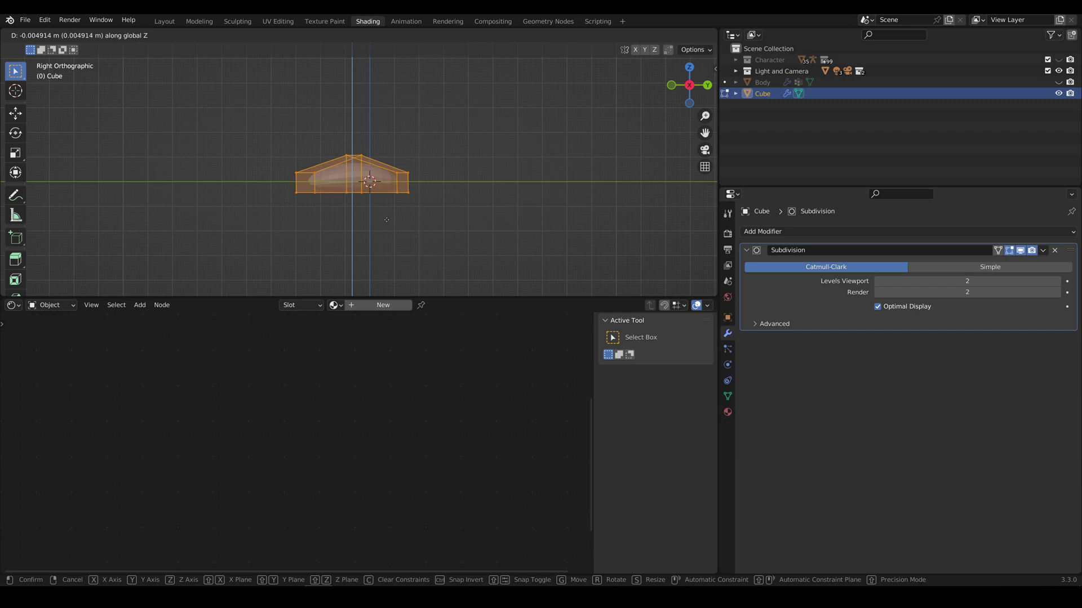
{"action": "left_click", "coordinate": [386, 220]}
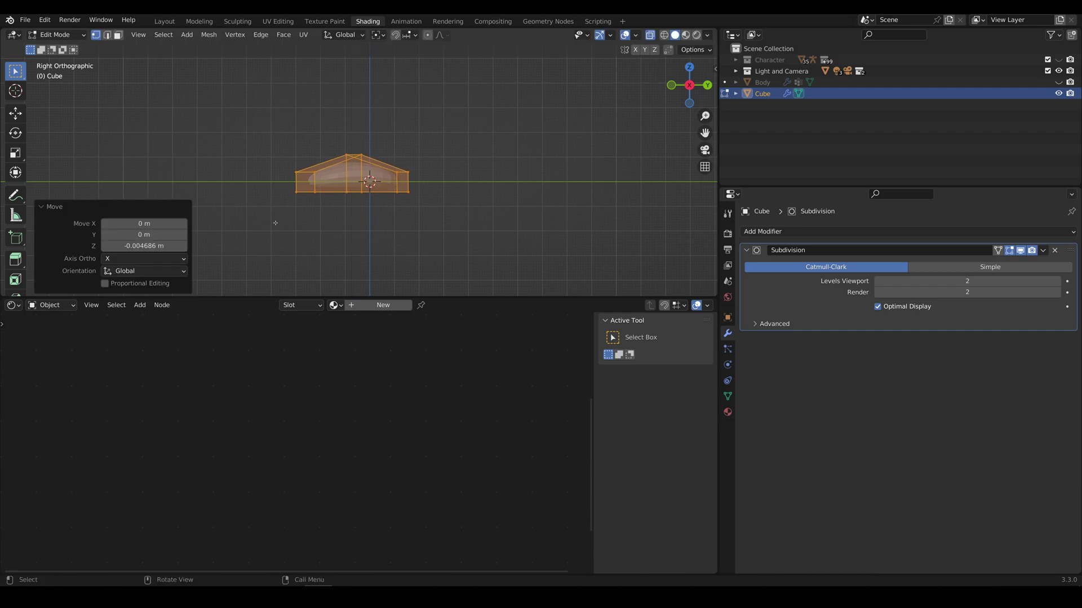
Step: Move the whole domed mesh along Y by about 0.0071 m to centre it, and return to Object Mode
{"action": "key", "text": "g"}
{"action": "key", "text": "y"}
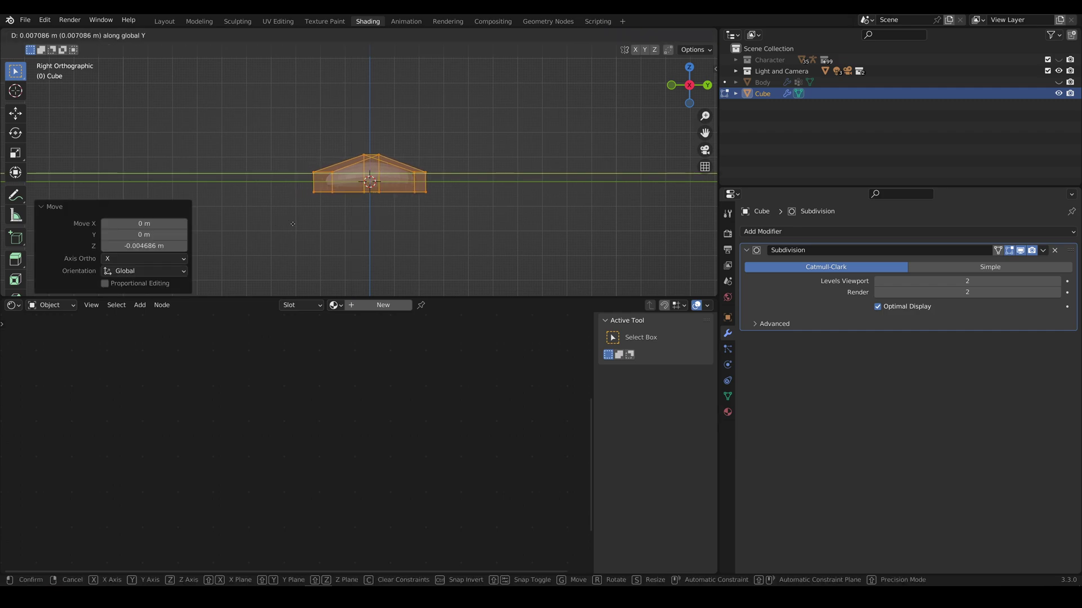
{"action": "left_click", "coordinate": [293, 224]}
{"action": "key", "text": "Tab"}
{"action": "middle_click_drag", "start_coordinate": [293, 227], "coordinate": [390, 232]}
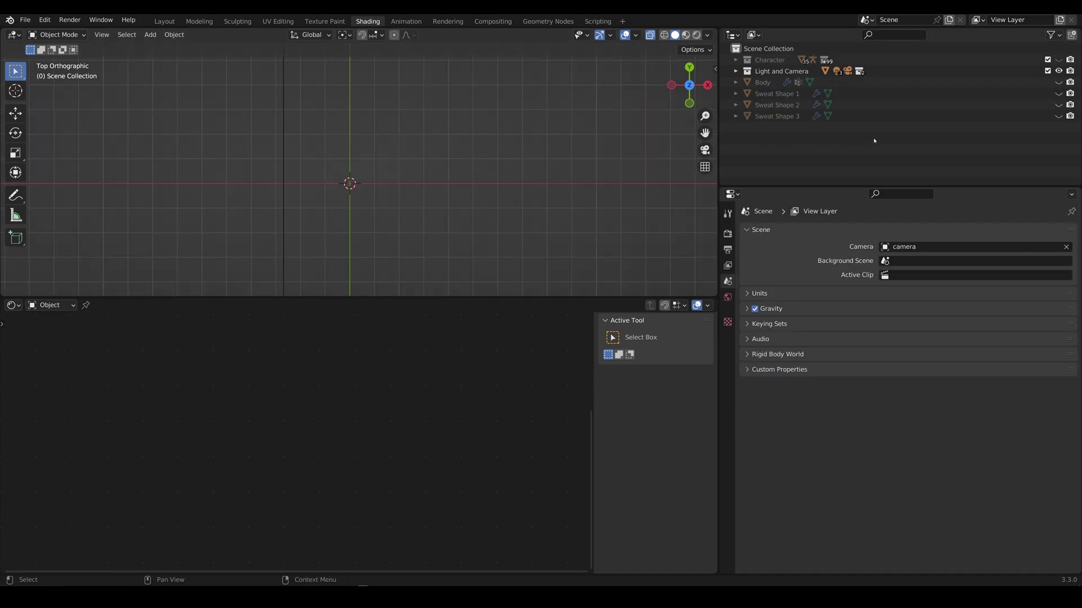
Step: Show Sweat Shape 1 and Sweat Shape 2 one at a time to examine their outlines, hiding each again
{"action": "left_click", "coordinate": [1058, 93]}
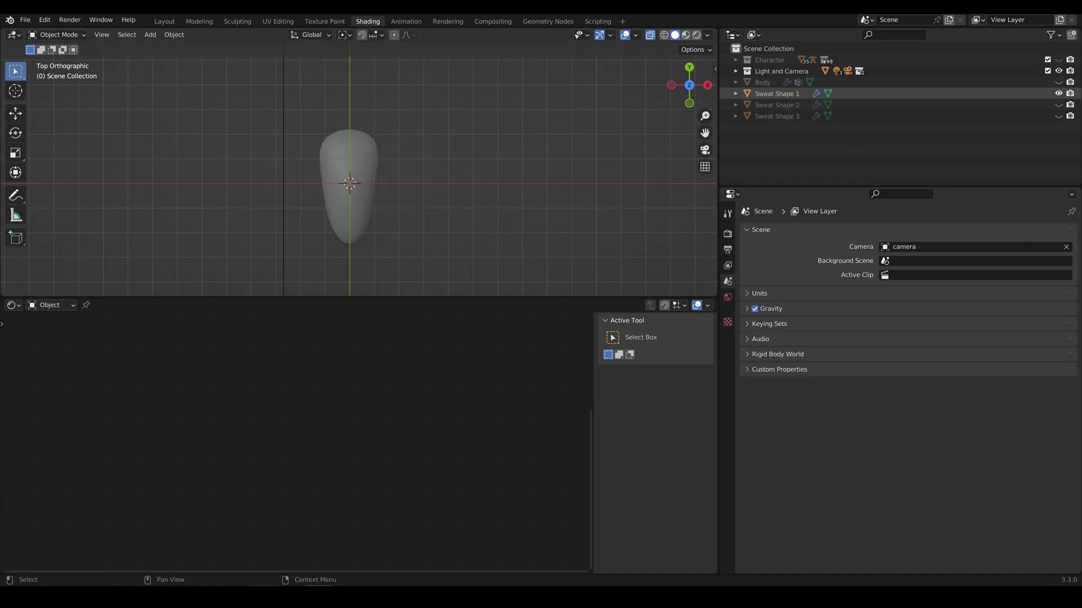
{"action": "left_click", "coordinate": [1059, 92]}
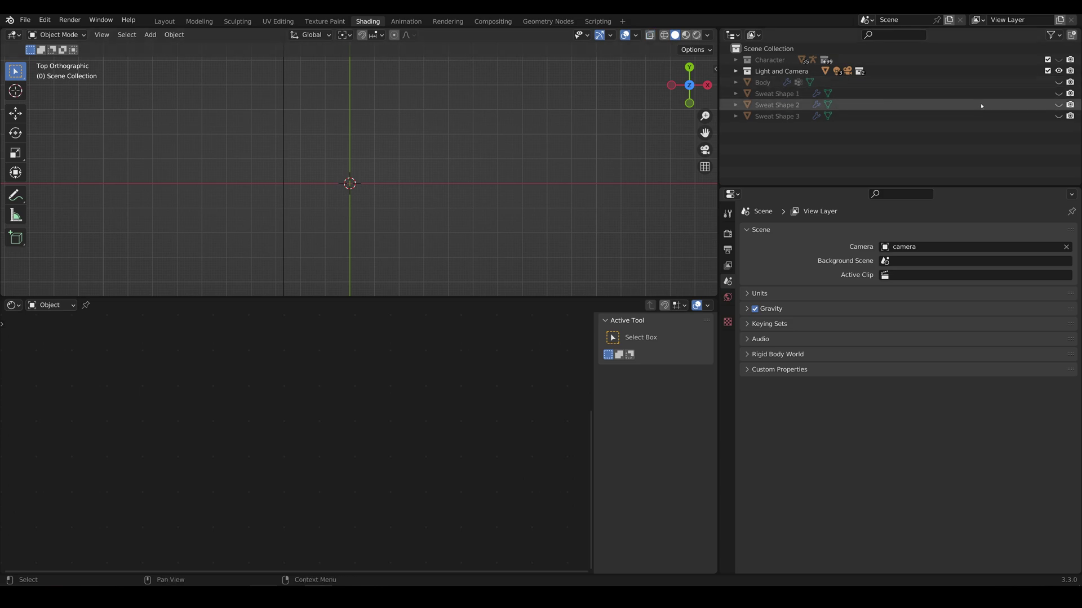
{"action": "left_click", "coordinate": [1059, 93]}
{"action": "left_click", "coordinate": [1058, 93]}
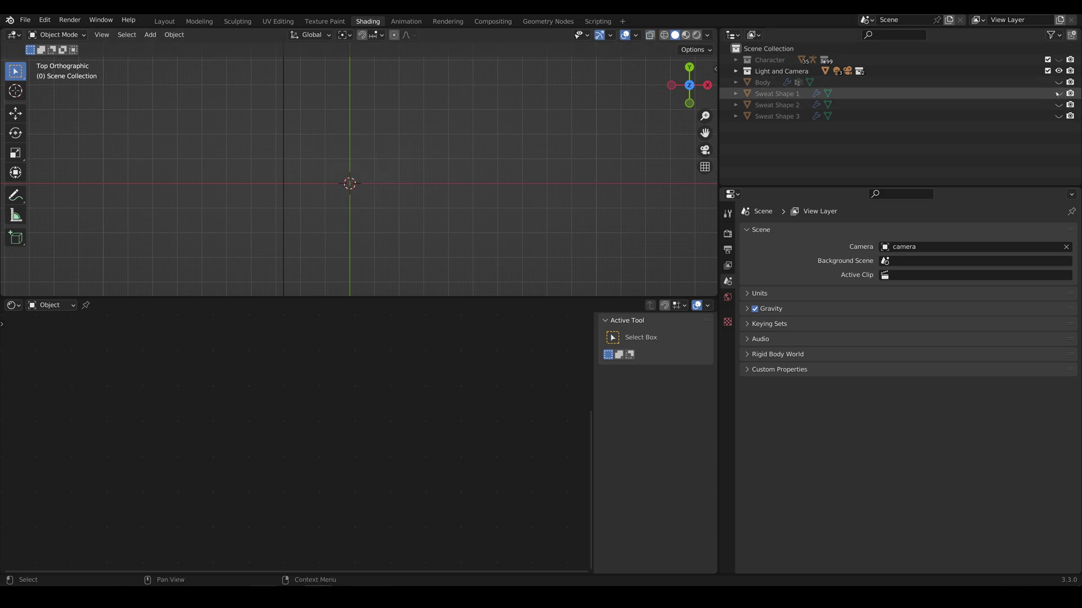
{"action": "left_click", "coordinate": [1059, 104]}
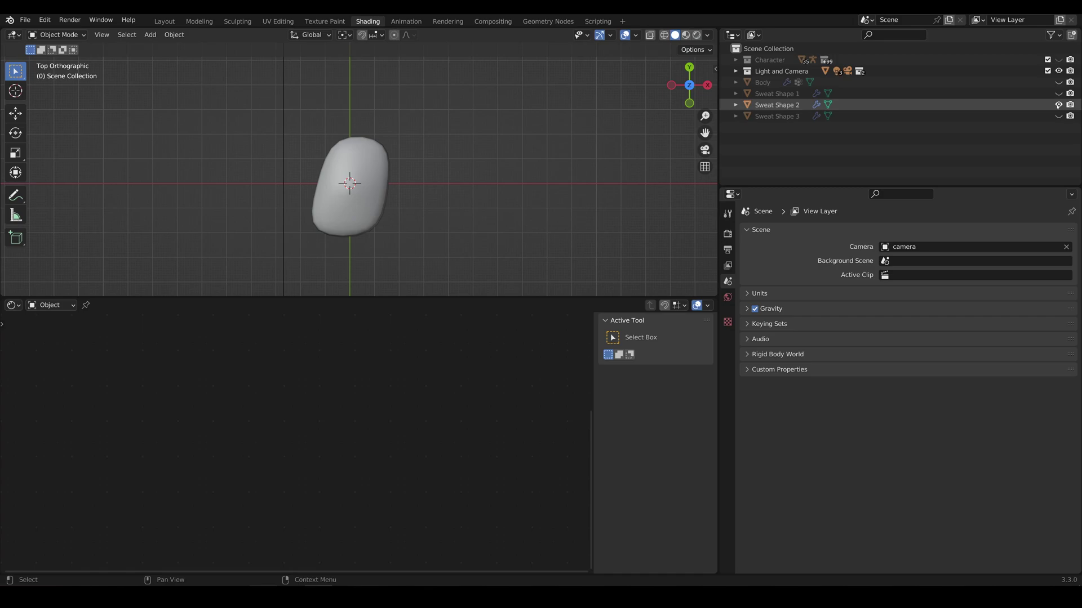
{"action": "left_click", "coordinate": [1058, 105]}
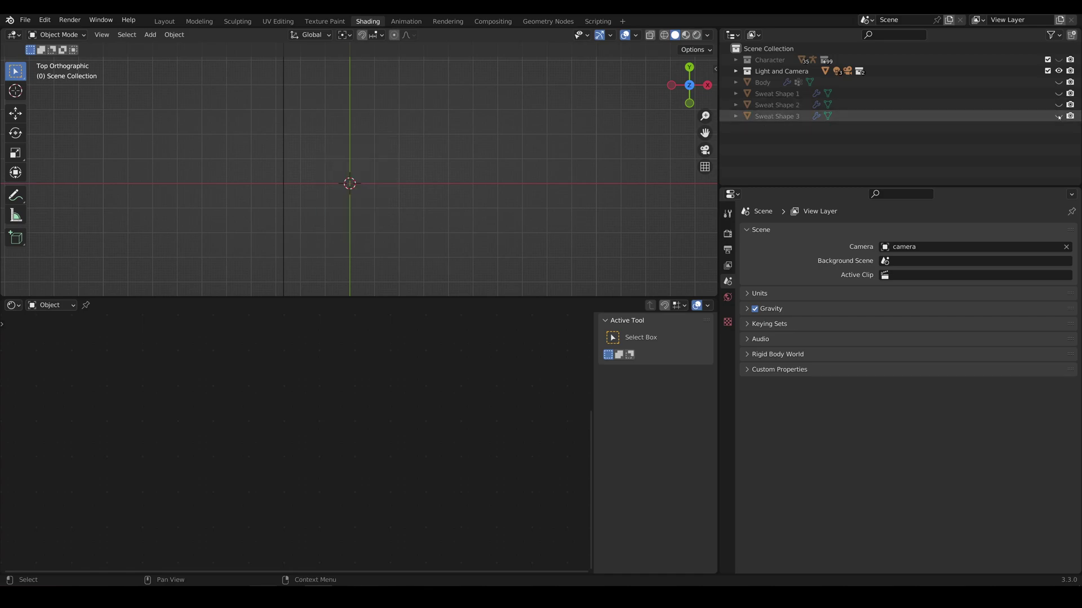
Step: Make Sweat Shape 3, Sweat Shape 2 and Sweat Shape 1 all visible in the viewport
{"action": "left_click", "coordinate": [1058, 115]}
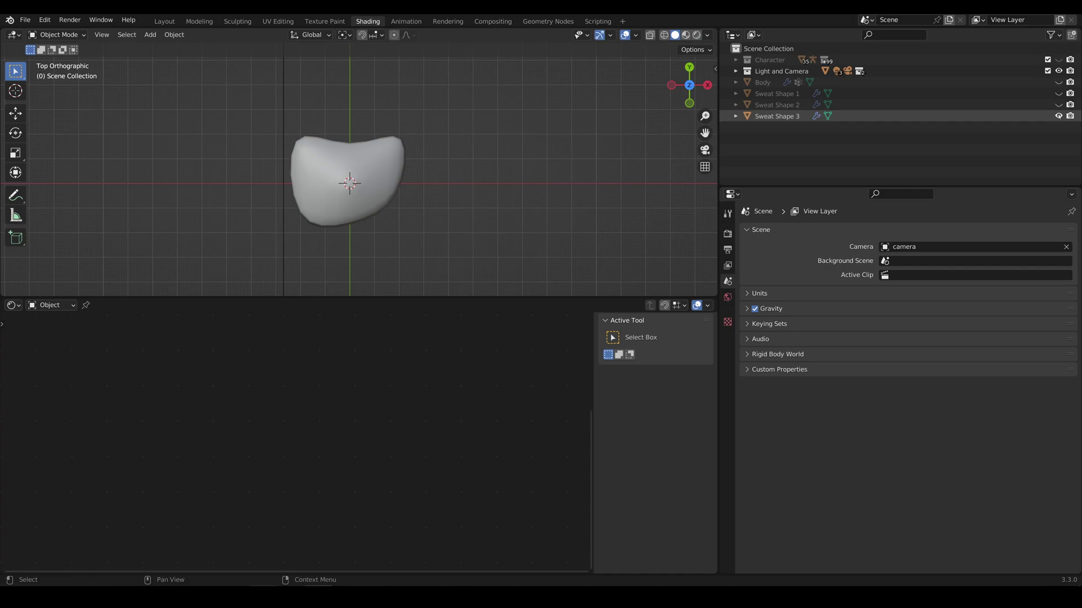
{"action": "left_click", "coordinate": [1058, 105]}
{"action": "left_click", "coordinate": [1059, 93]}
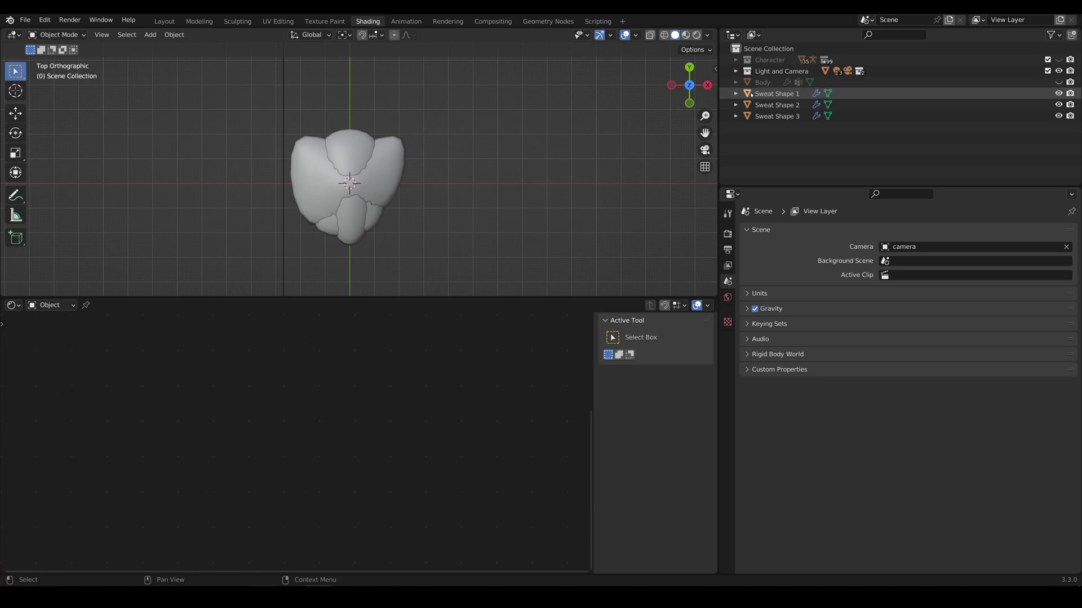
Step: Create a new collection under Scene Collection and name it Sweat Shapes
{"action": "right_click", "coordinate": [764, 49]}
{"action": "left_click", "coordinate": [764, 45]}
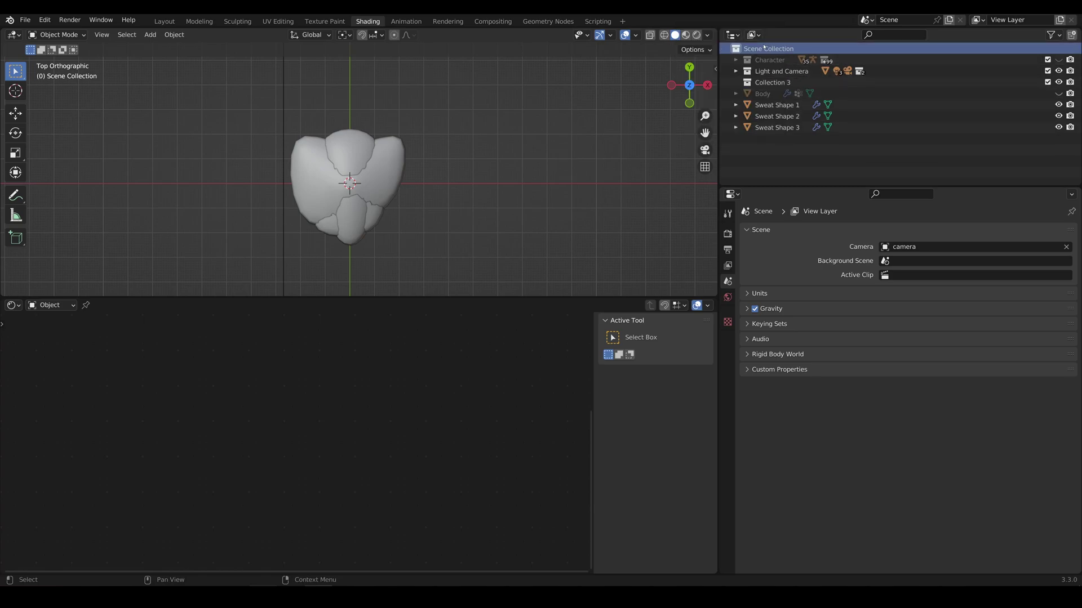
{"action": "double_click", "coordinate": [772, 82]}
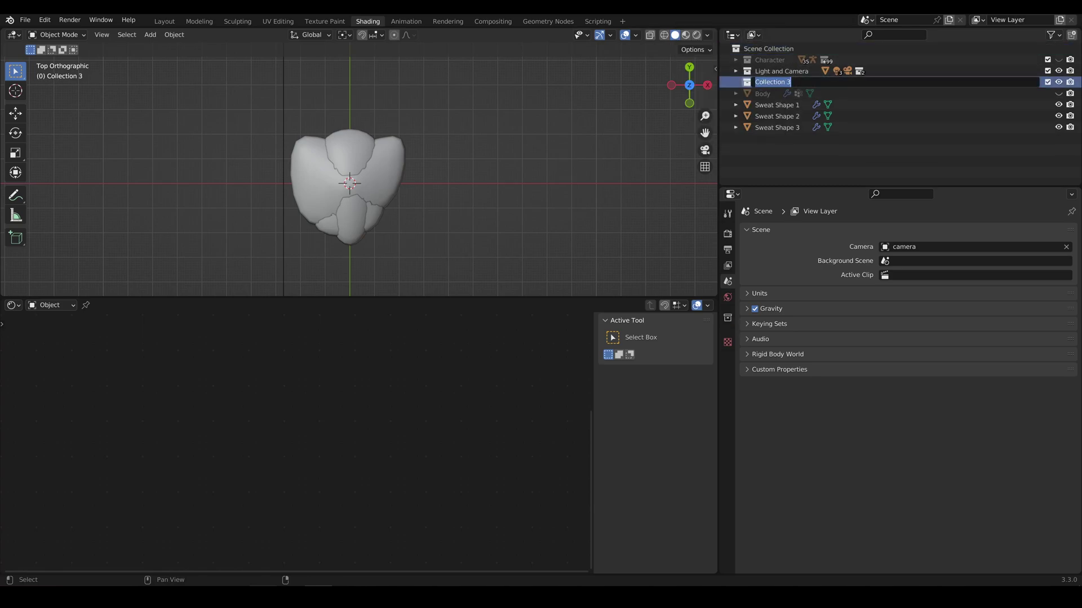
{"action": "type", "text": "Sweat Shapes"}
{"action": "key", "text": "Return"}
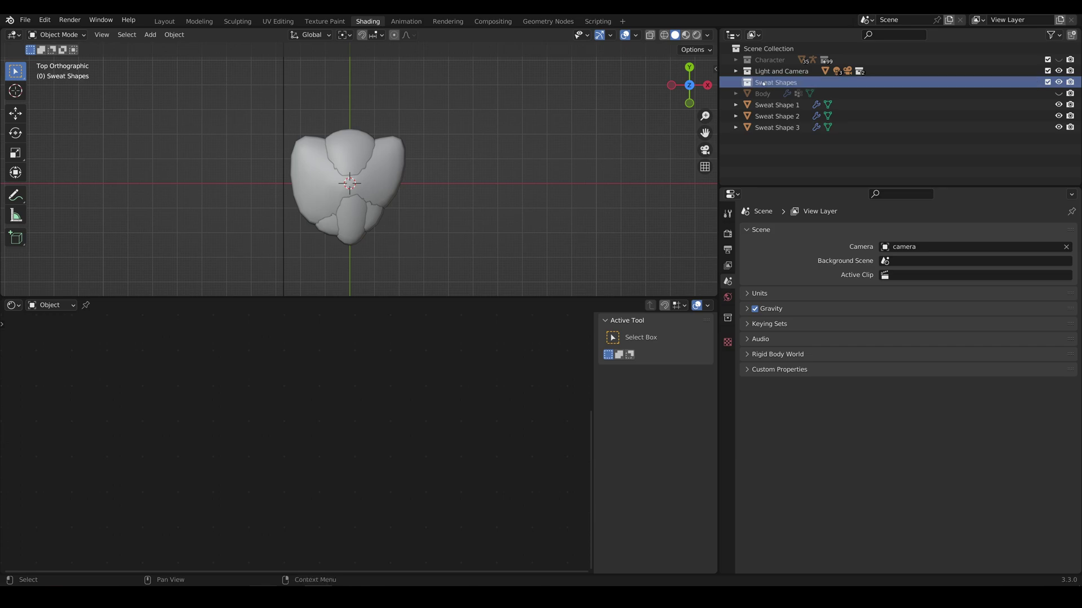
Step: Move Sweat Shape 1, Sweat Shape 2 and Sweat Shape 3 into the Sweat Shapes collection
{"action": "left_click", "coordinate": [777, 104]}
{"action": "left_click", "coordinate": [778, 126], "text": "shift"}
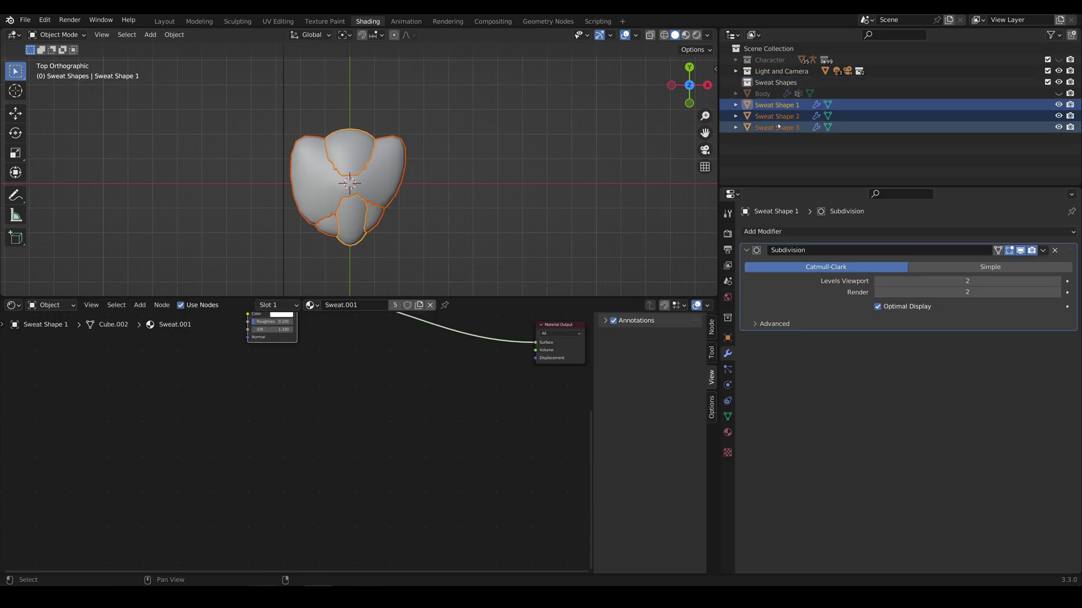
{"action": "left_click_drag", "start_coordinate": [779, 119], "coordinate": [778, 86]}
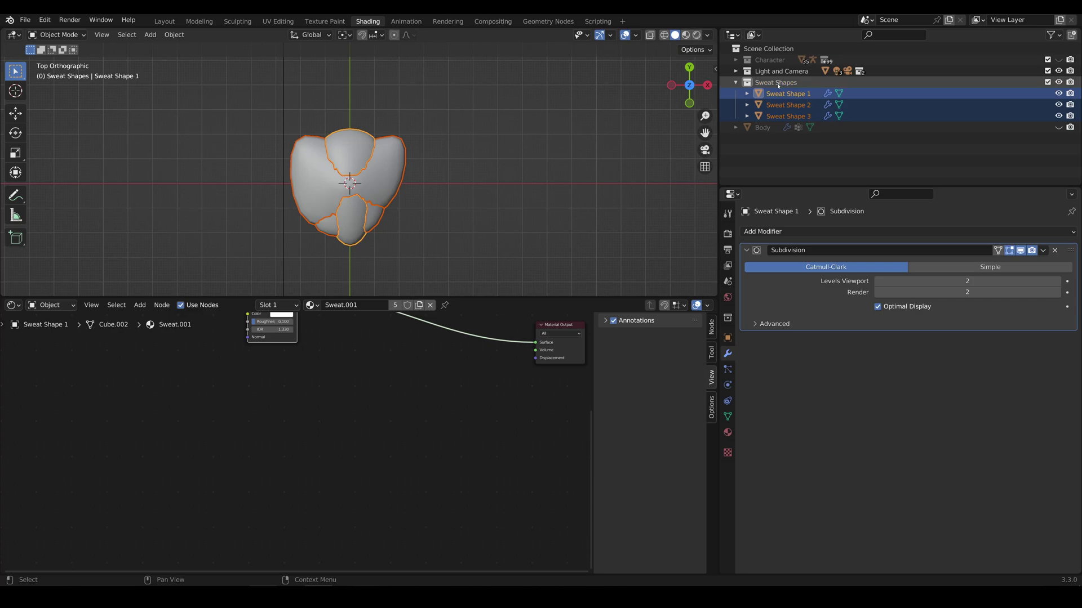
{"action": "left_click", "coordinate": [787, 116]}
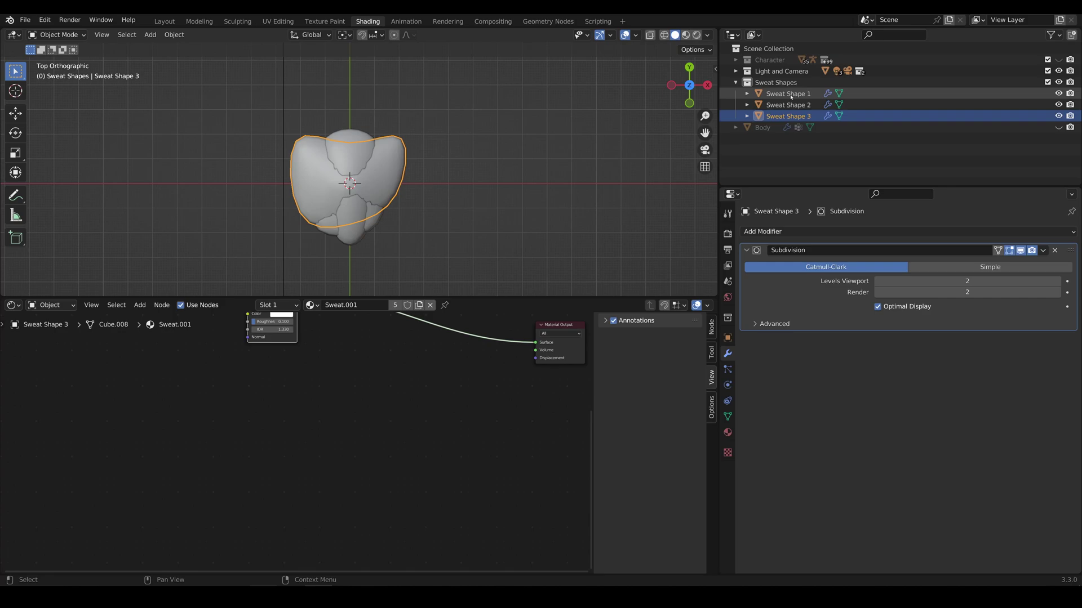
{"action": "left_click", "coordinate": [790, 95]}
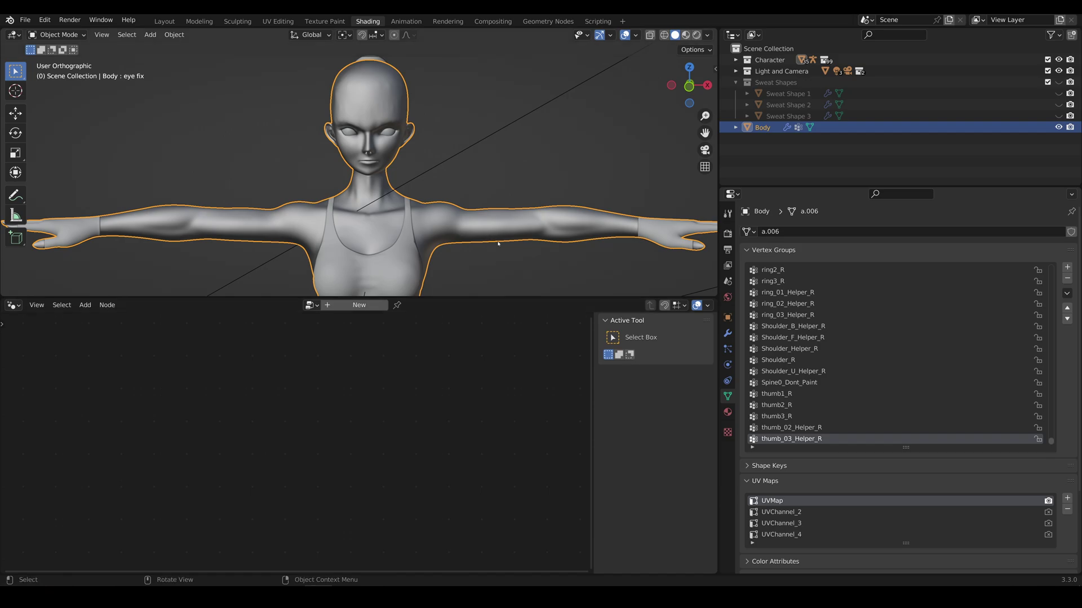
Step: Add a Geometry Nodes modifier with a new node group to the Body, placed between Armature and Collision
{"action": "left_click", "coordinate": [727, 333]}
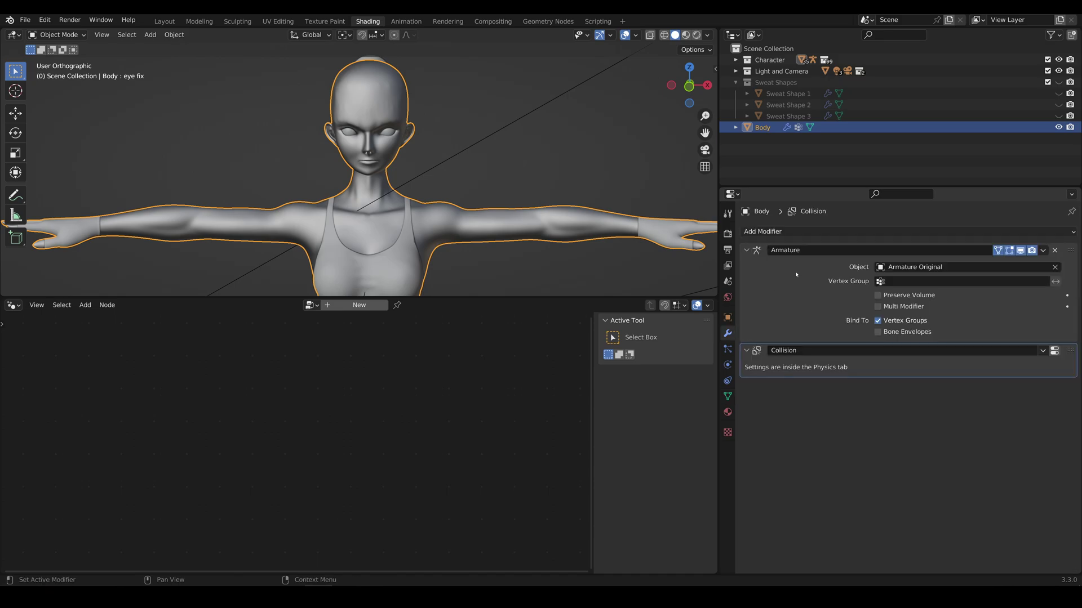
{"action": "left_click", "coordinate": [822, 231]}
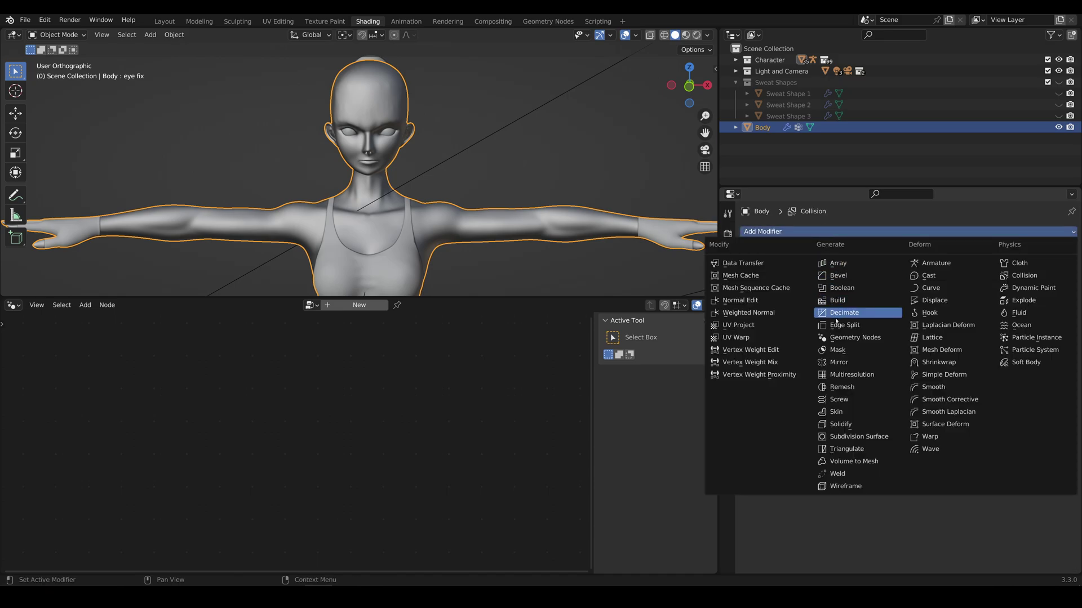
{"action": "left_click", "coordinate": [851, 337]}
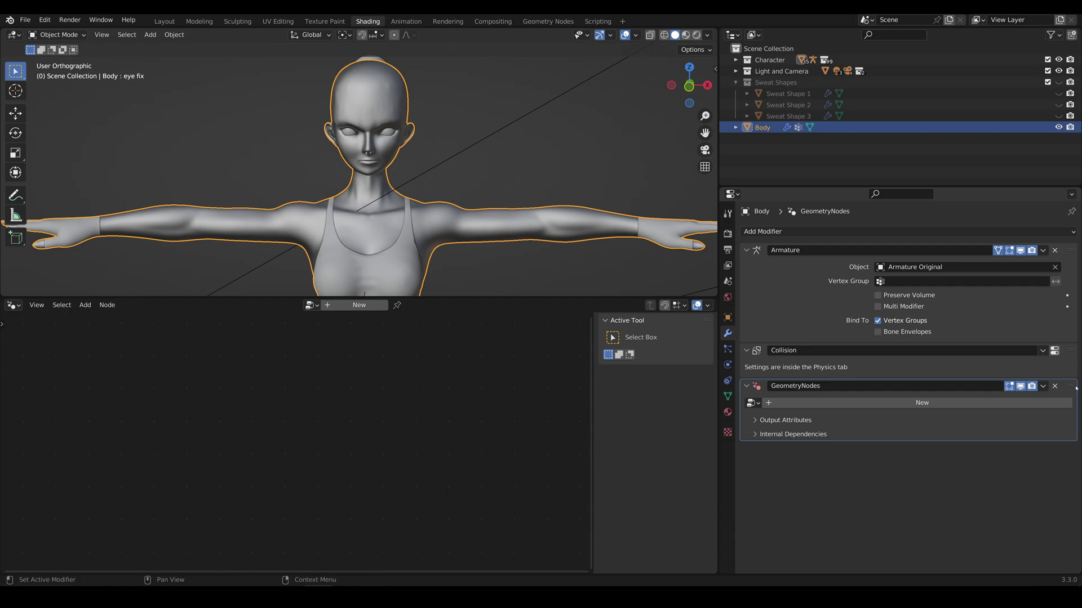
{"action": "left_click_drag", "start_coordinate": [1076, 388], "coordinate": [1068, 351]}
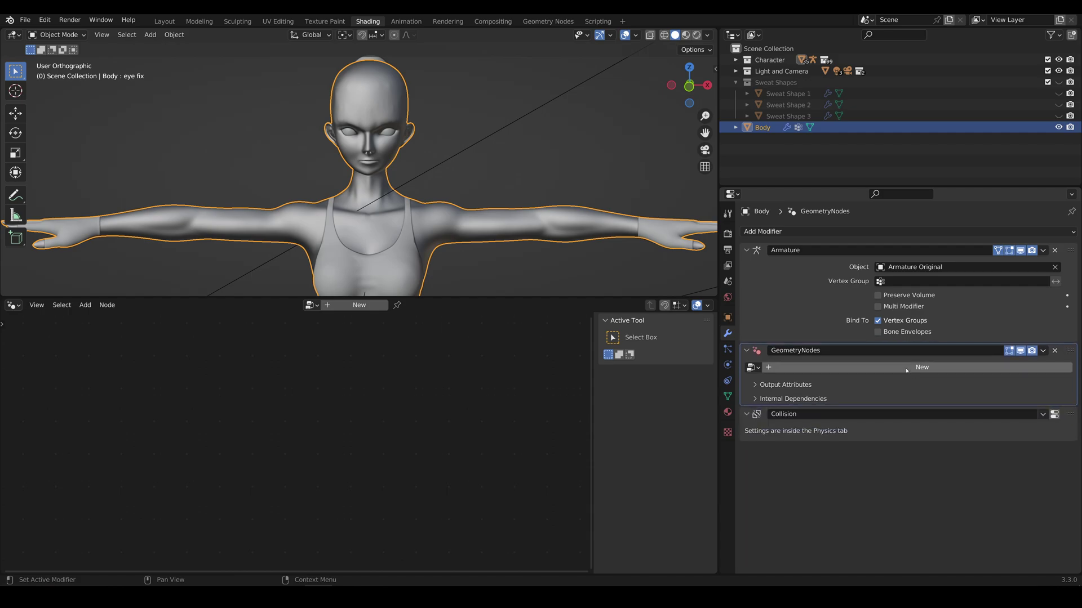
{"action": "left_click", "coordinate": [932, 367]}
Step: Insert a Distribute Points on Faces node on the link between Group Input and Group Output
{"action": "middle_click_drag", "start_coordinate": [375, 433], "coordinate": [336, 434]}
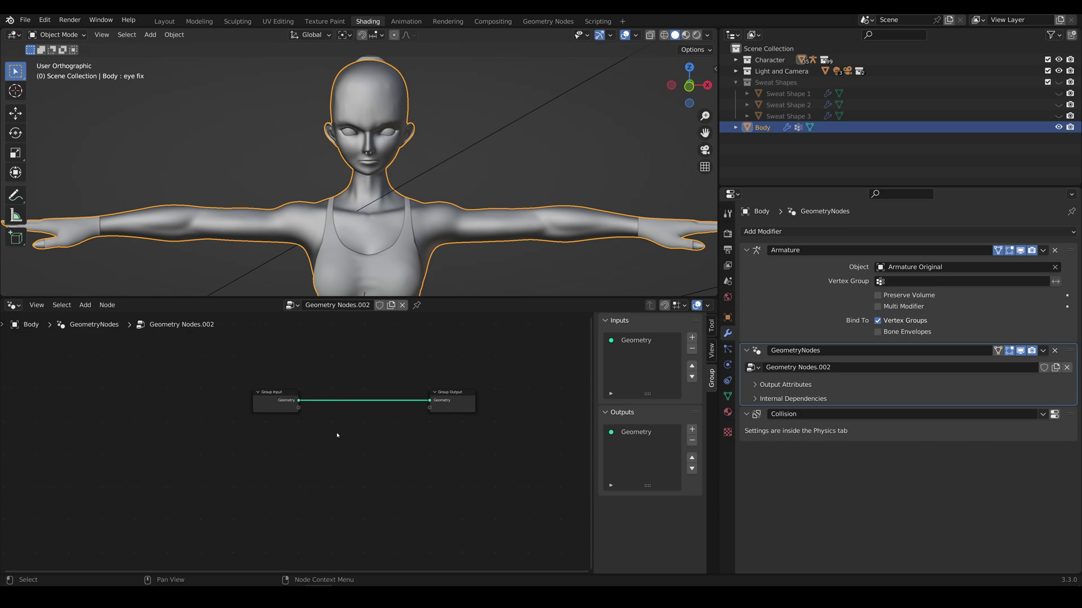
{"action": "scroll", "coordinate": [337, 435], "scroll_direction": "up", "scroll_amount": 2}
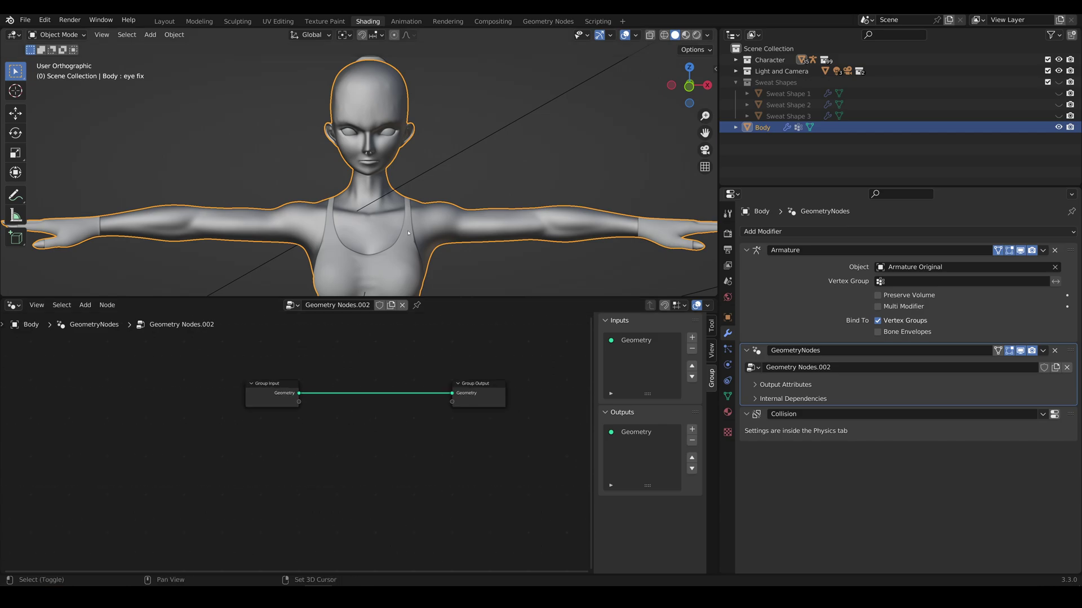
{"action": "middle_click_drag", "start_coordinate": [375, 265], "coordinate": [372, 218]}
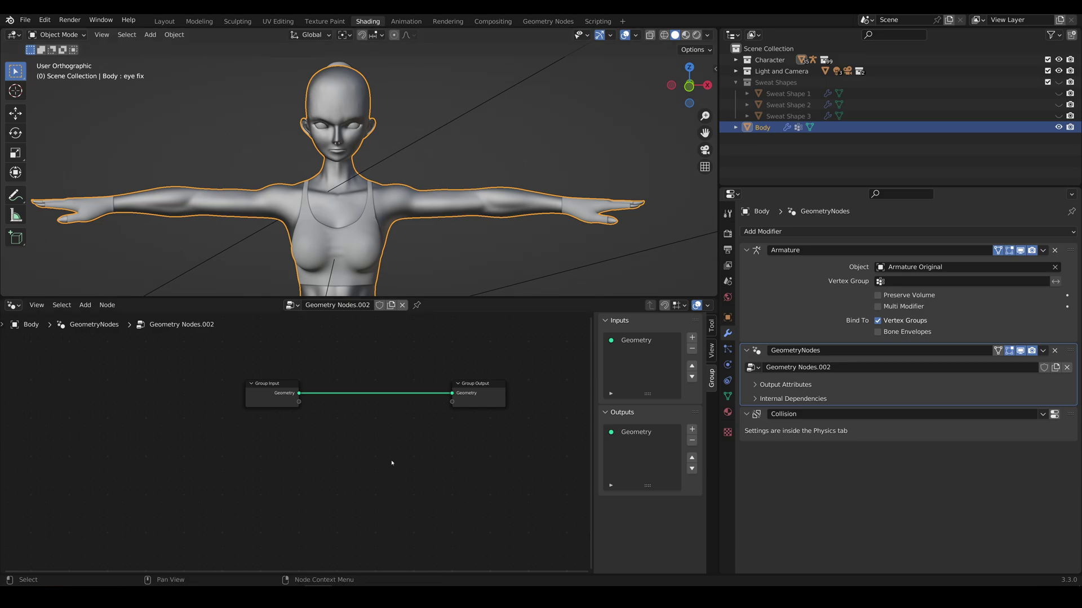
{"action": "key", "text": "shift+a"}
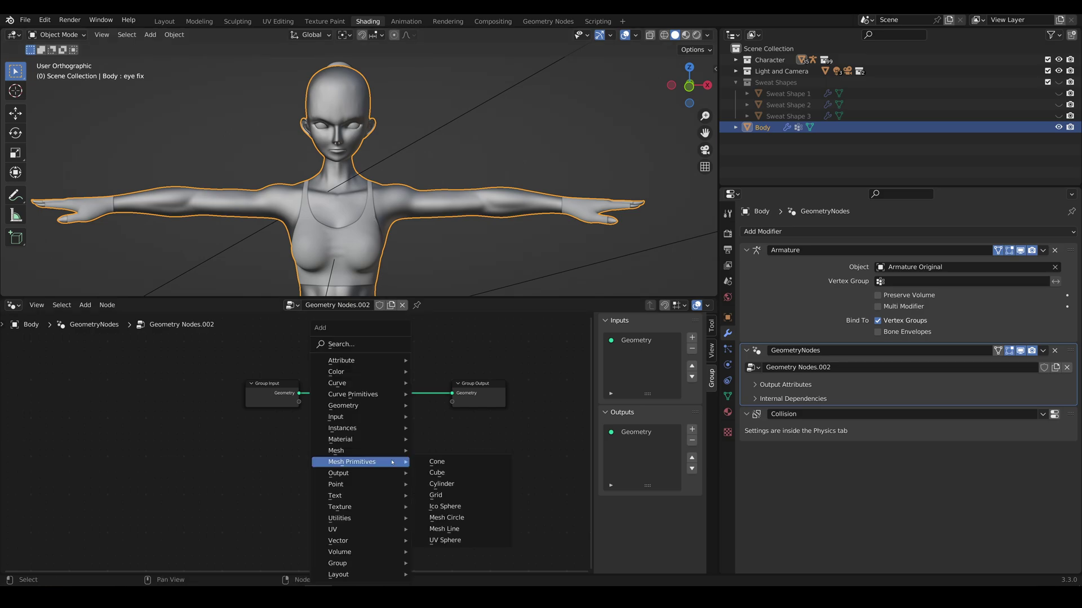
{"action": "type", "text": "spoints"}
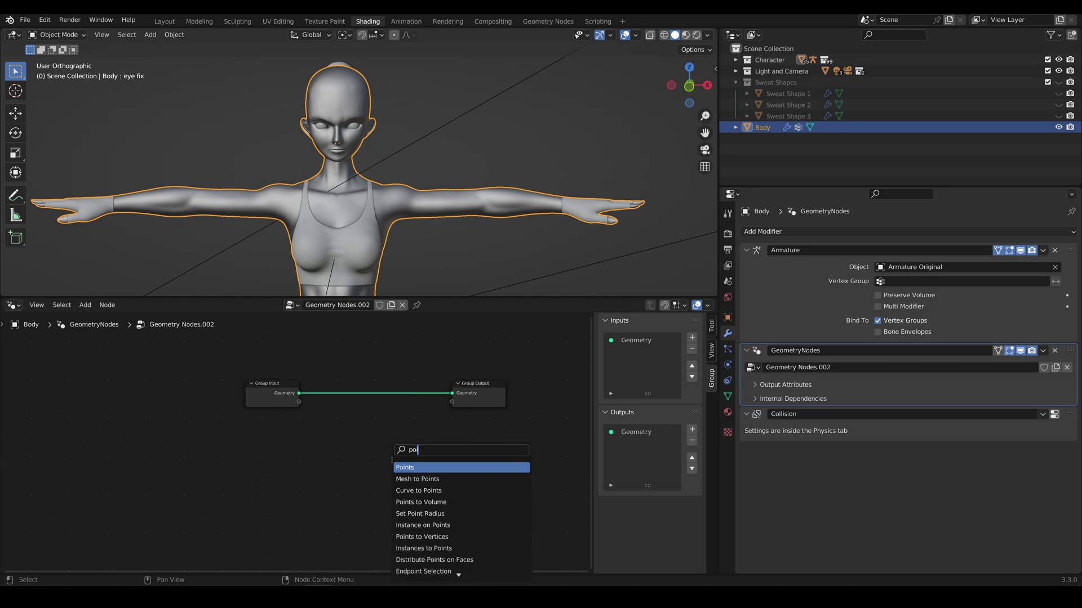
{"action": "key", "text": "Down"}
{"action": "key", "text": "Down"}
{"action": "key", "text": "Down"}
{"action": "key", "text": "Down"}
{"action": "key", "text": "Down"}
{"action": "key", "text": "Down"}
{"action": "key", "text": "Down"}
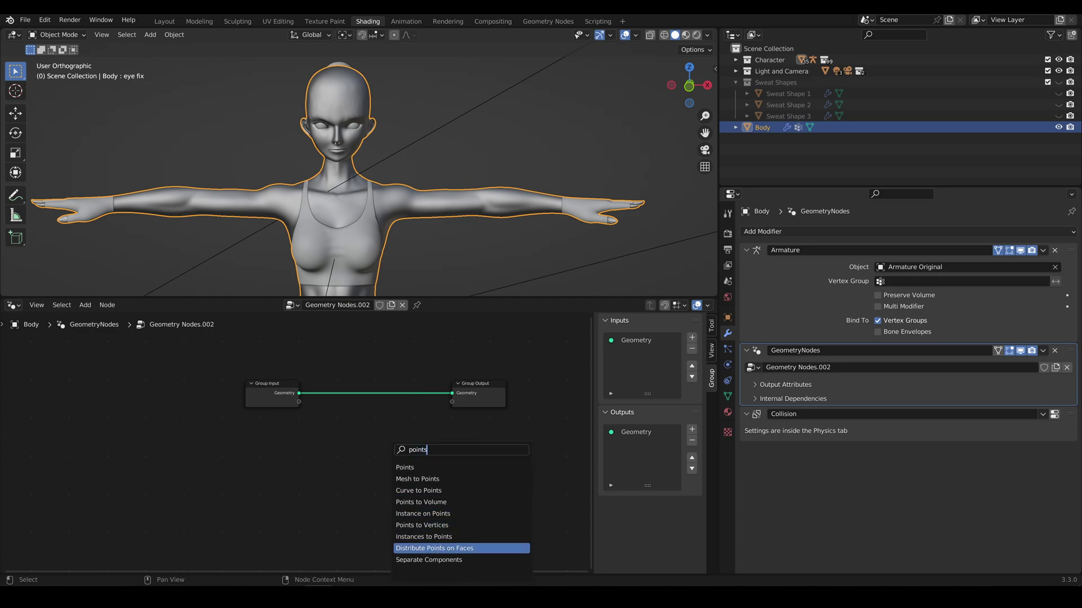
{"action": "key", "text": "Return"}
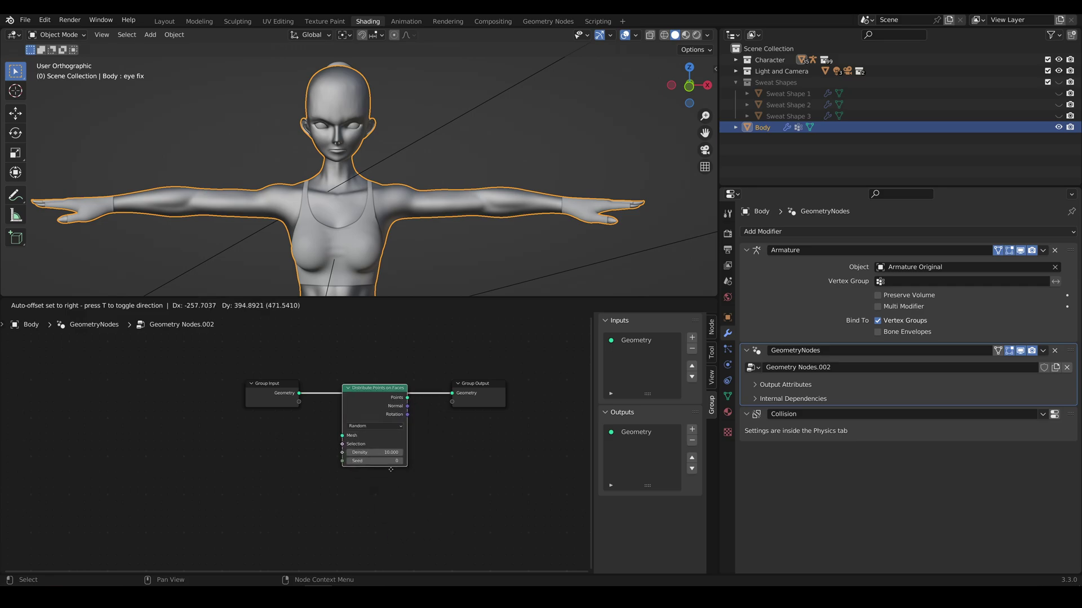
{"action": "left_click", "coordinate": [389, 461]}
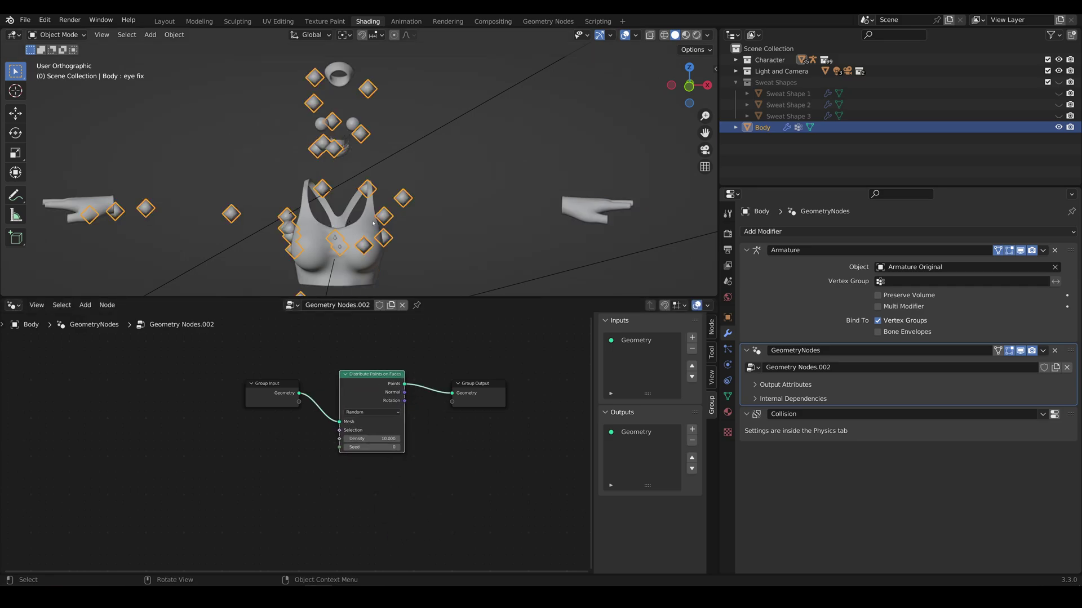
Step: Add a Join Geometry node just above the link from Distribute Points on Faces to Group Output
{"action": "scroll", "coordinate": [373, 223], "scroll_direction": "down", "scroll_amount": 3}
{"action": "middle_click_drag", "start_coordinate": [373, 223], "coordinate": [350, 239]}
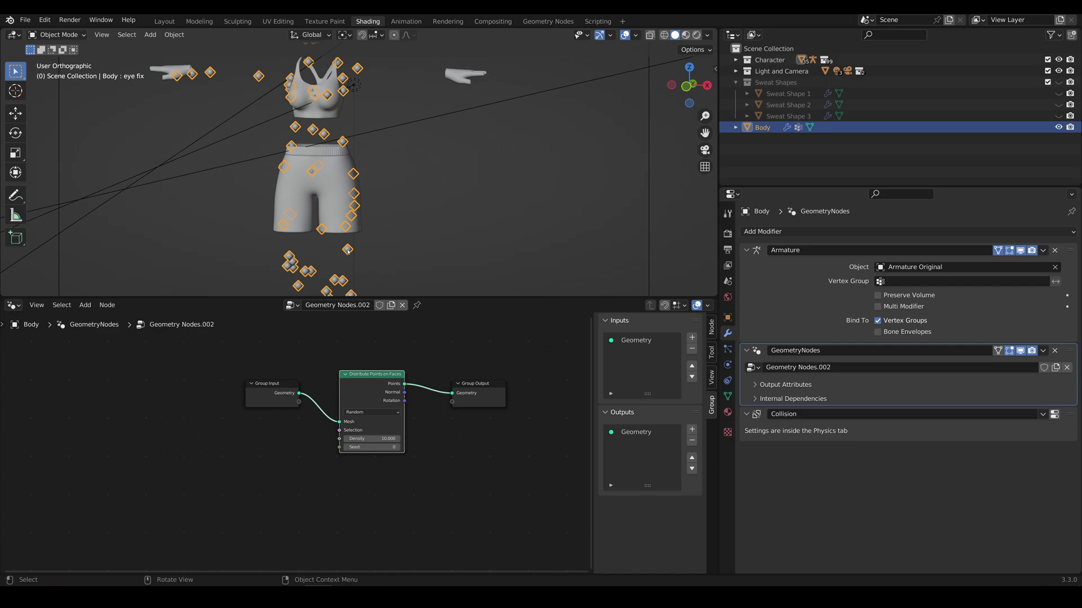
{"action": "middle_click_drag", "start_coordinate": [357, 241], "coordinate": [366, 268], "text": "shift"}
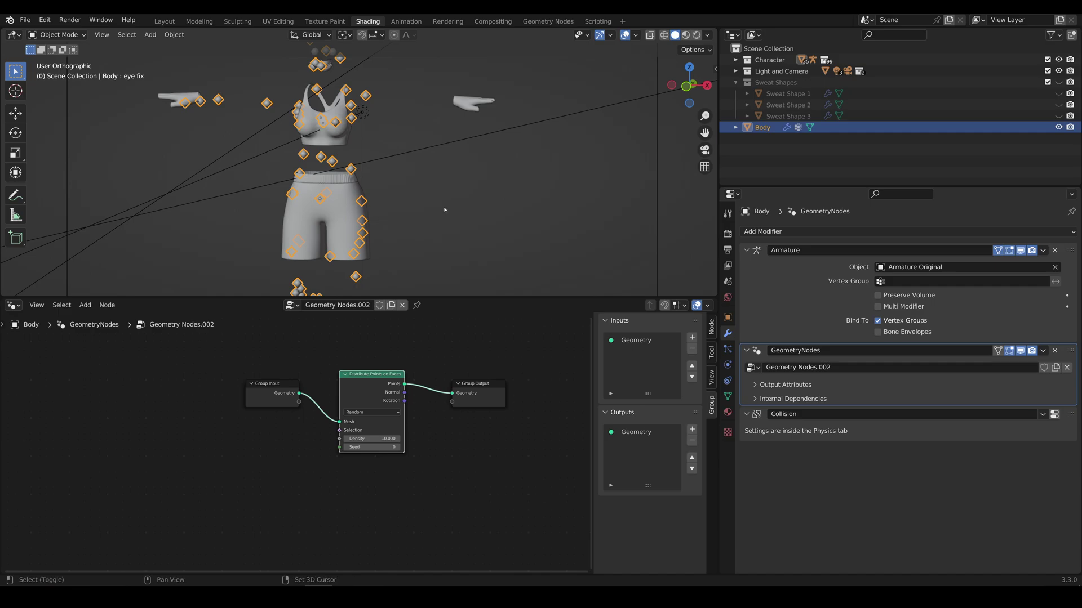
{"action": "middle_click_drag", "start_coordinate": [440, 232], "coordinate": [446, 237], "text": "shift"}
{"action": "scroll", "coordinate": [447, 236], "scroll_direction": "up", "scroll_amount": 2}
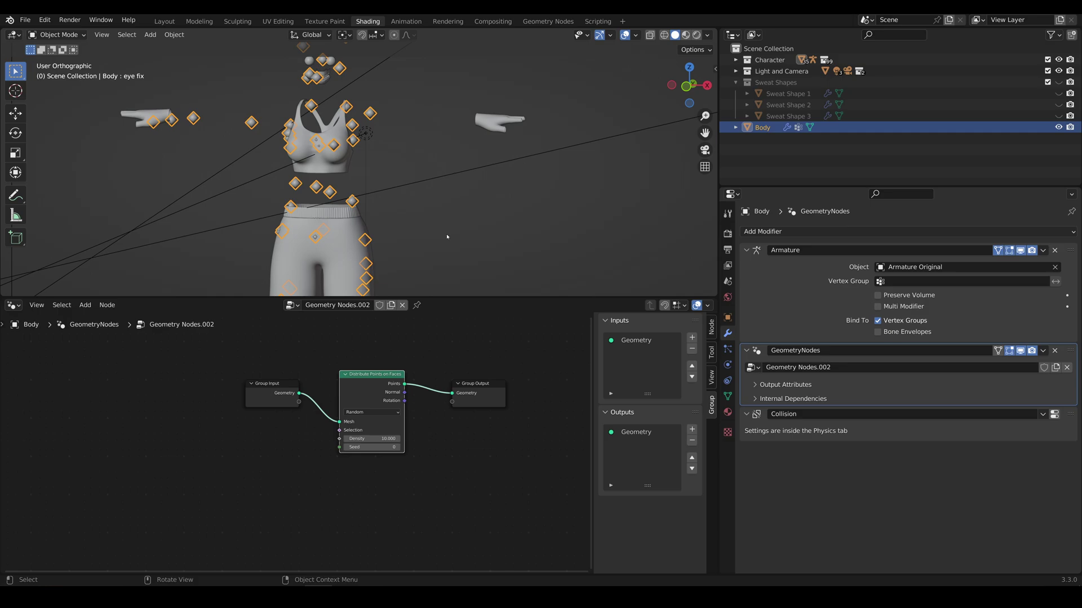
{"action": "left_click", "coordinate": [471, 361]}
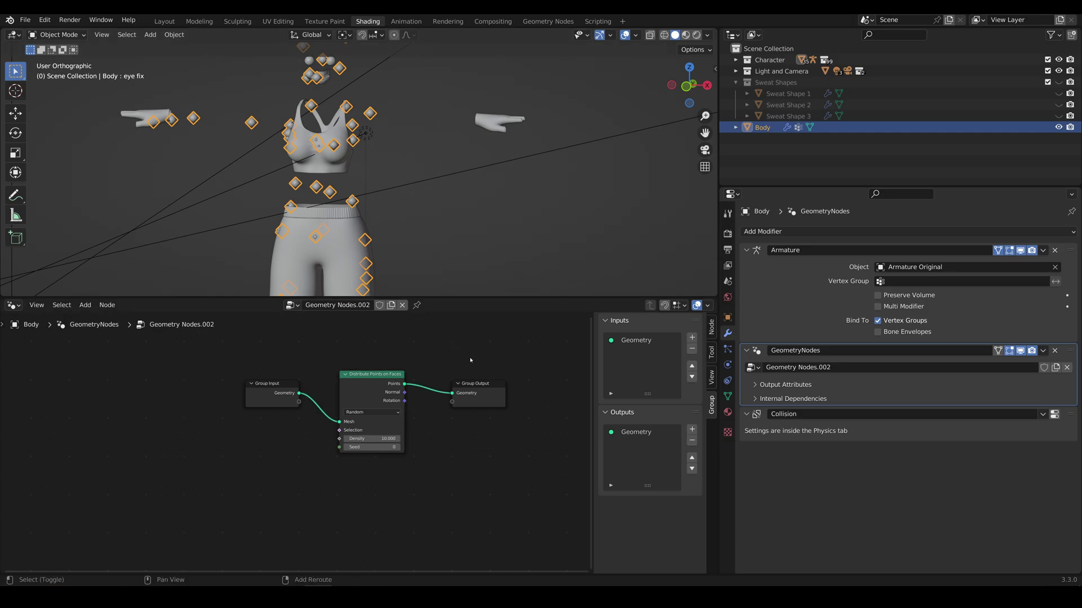
{"action": "key", "text": "shift+a"}
{"action": "type", "text": "s"}
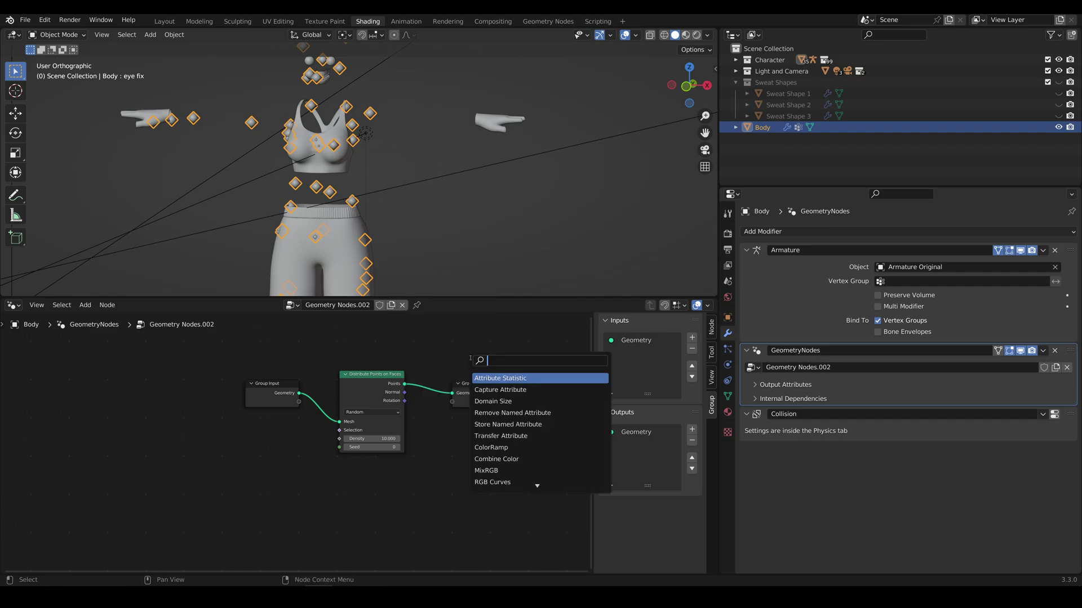
{"action": "type", "text": "join"}
{"action": "key", "text": "Down"}
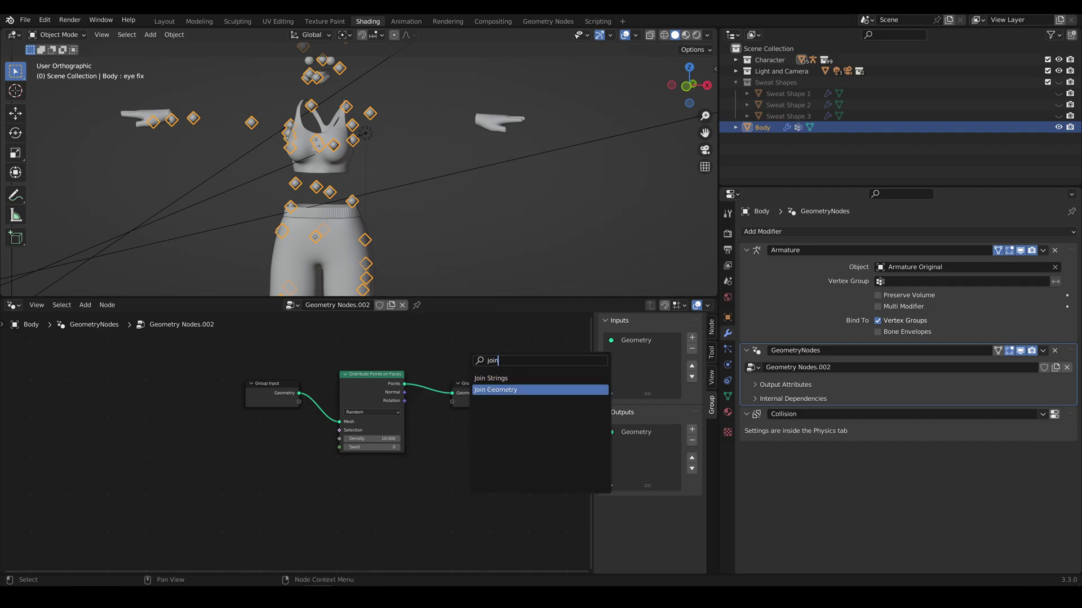
{"action": "key", "text": "Return"}
{"action": "left_click", "coordinate": [428, 380]}
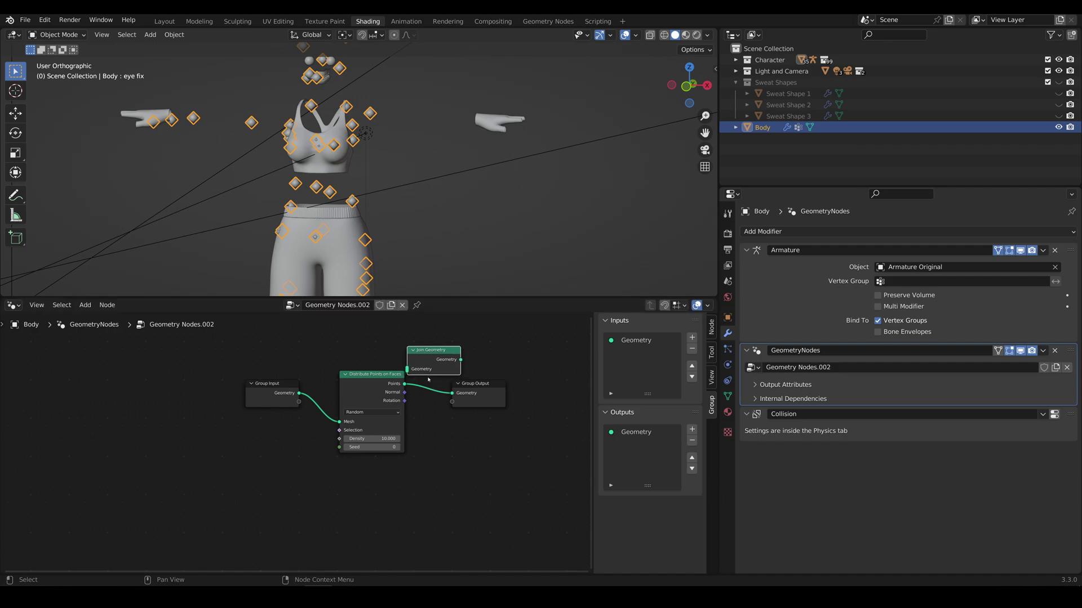
Step: Space out Group Output and Join Geometry, and route the Distribute Points on Faces points through Join Geometry into Group Output
{"action": "left_click_drag", "start_coordinate": [470, 389], "coordinate": [522, 401]}
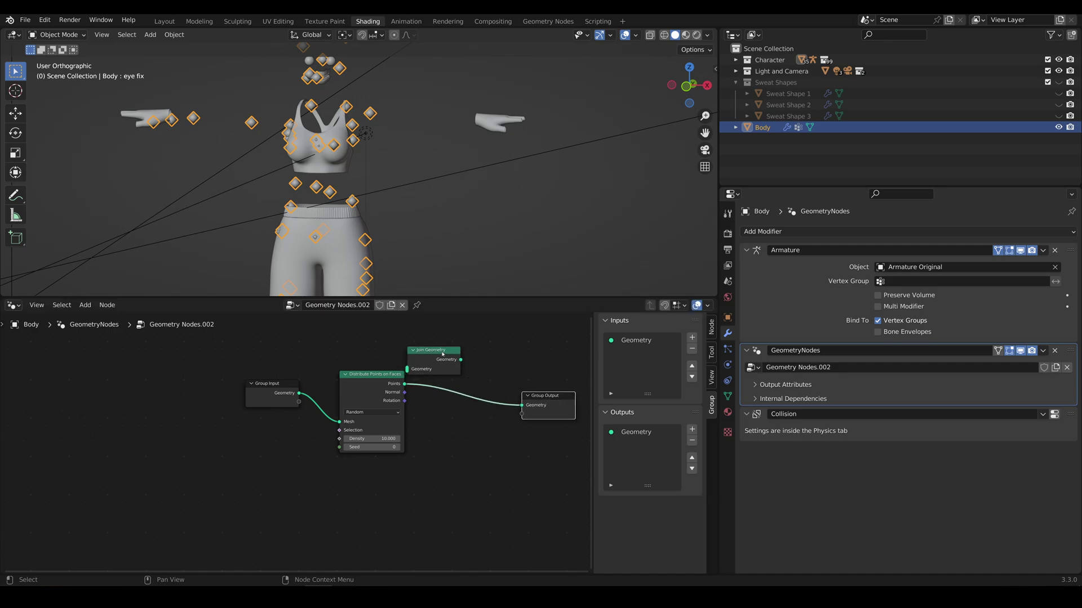
{"action": "left_click_drag", "start_coordinate": [443, 354], "coordinate": [470, 358]}
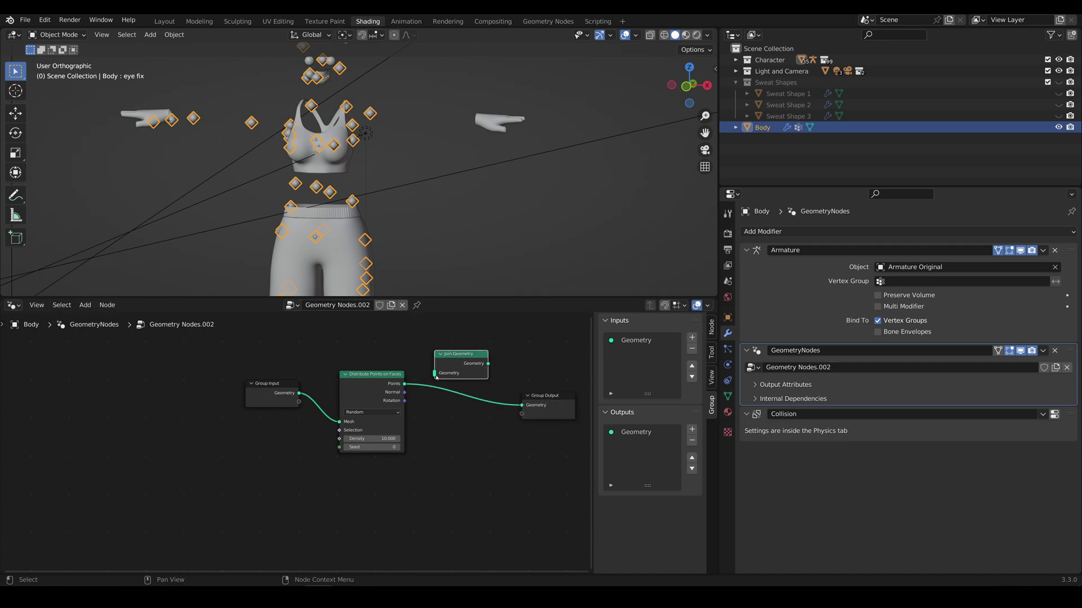
{"action": "left_click_drag", "start_coordinate": [405, 385], "coordinate": [522, 407]}
{"action": "left_click", "coordinate": [435, 374]}
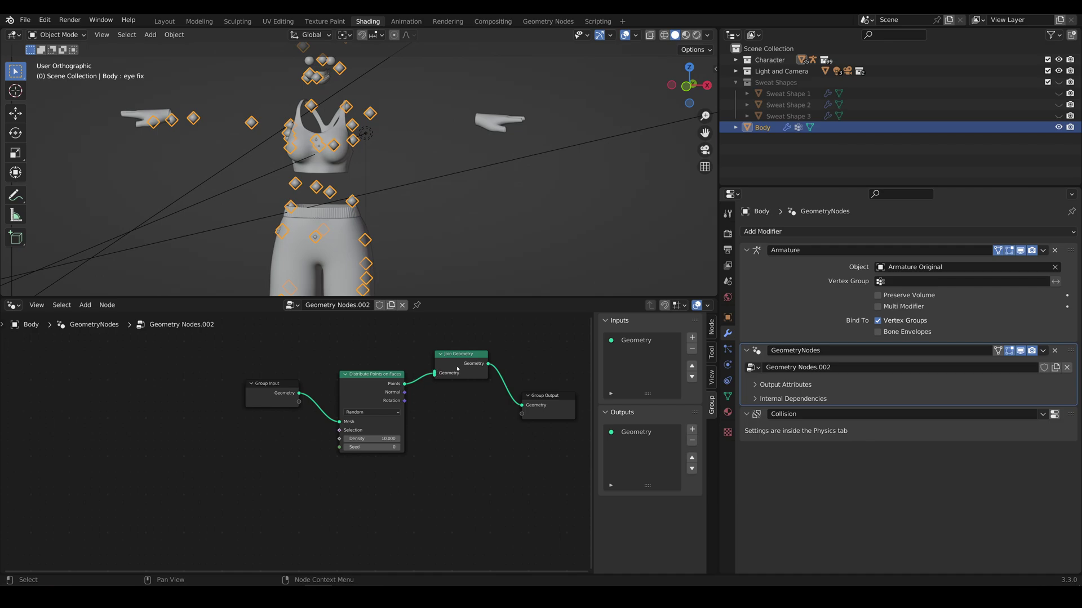
Step: Link the Group Input geometry into Join Geometry as well, and move Distribute Points on Faces below that link
{"action": "left_click", "coordinate": [435, 374]}
{"action": "left_click", "coordinate": [283, 387]}
{"action": "left_click_drag", "start_coordinate": [300, 393], "coordinate": [434, 373]}
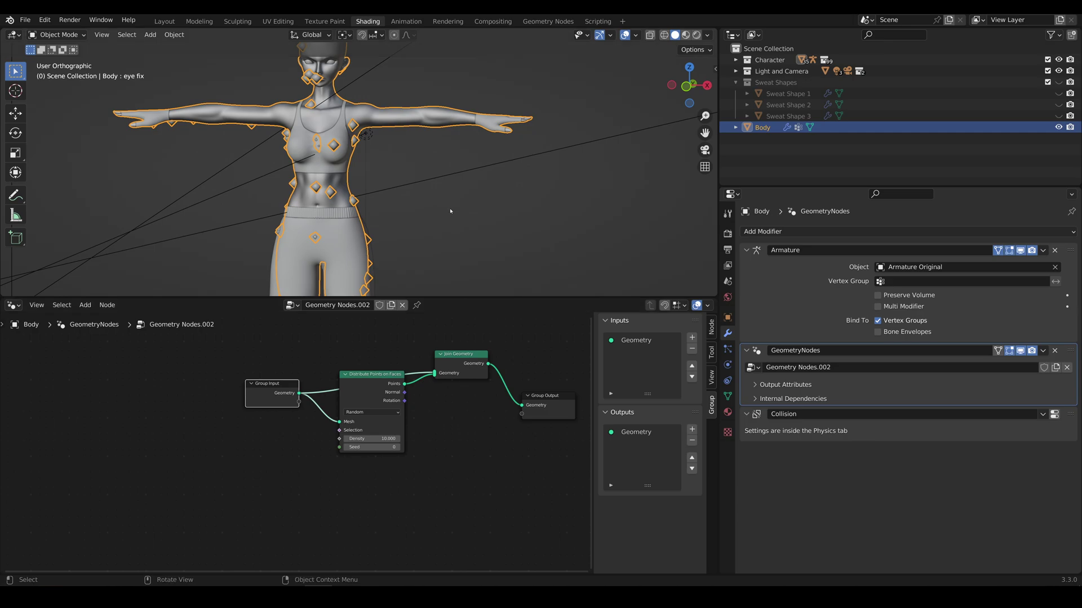
{"action": "left_click_drag", "start_coordinate": [378, 380], "coordinate": [376, 420]}
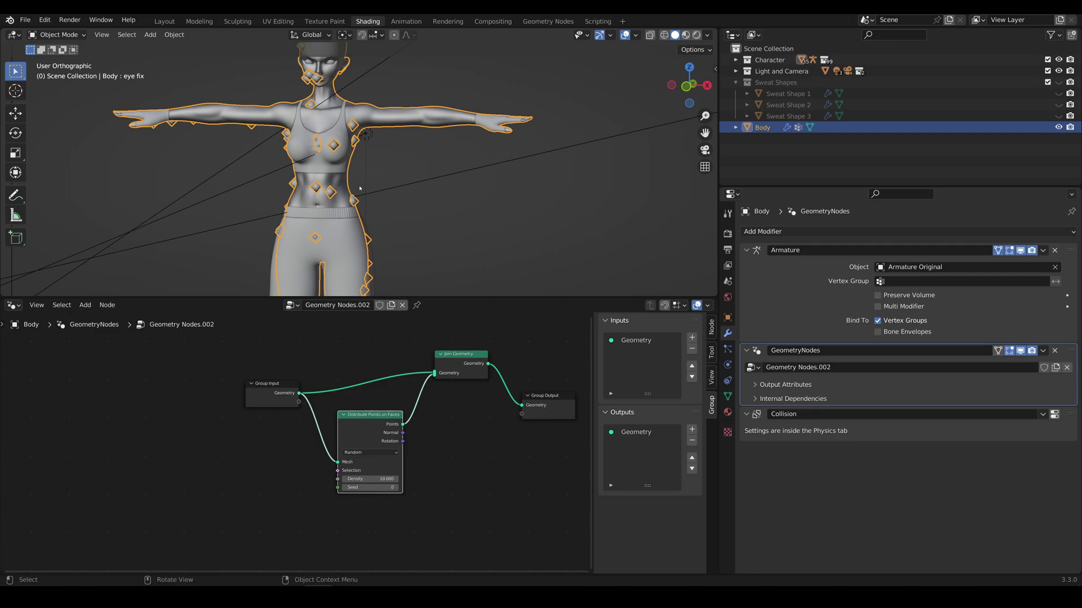
Step: Enter Edit Mode on the Body in front view and deselect all of its vertices
{"action": "key", "text": "KP_1"}
{"action": "scroll", "coordinate": [357, 183], "scroll_direction": "up", "scroll_amount": 4}
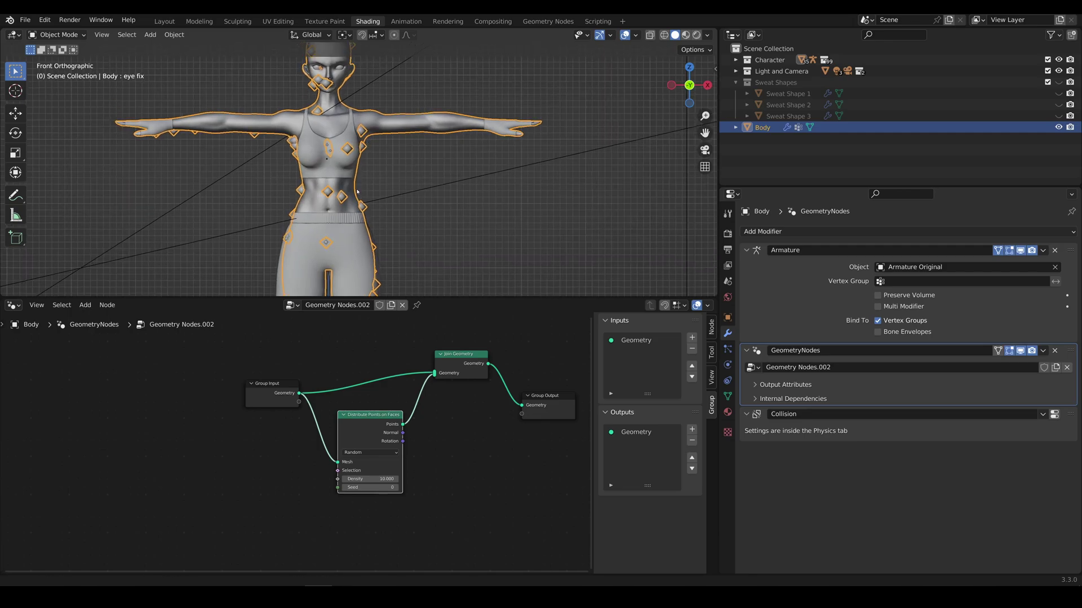
{"action": "middle_click_drag", "start_coordinate": [358, 186], "coordinate": [367, 221], "text": "shift"}
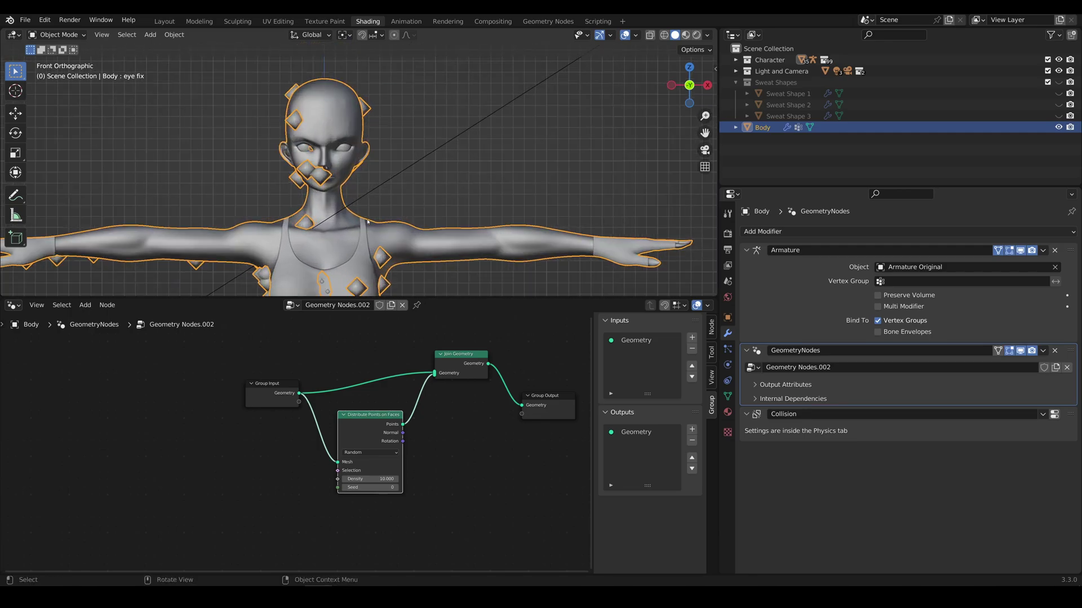
{"action": "key", "text": "Tab"}
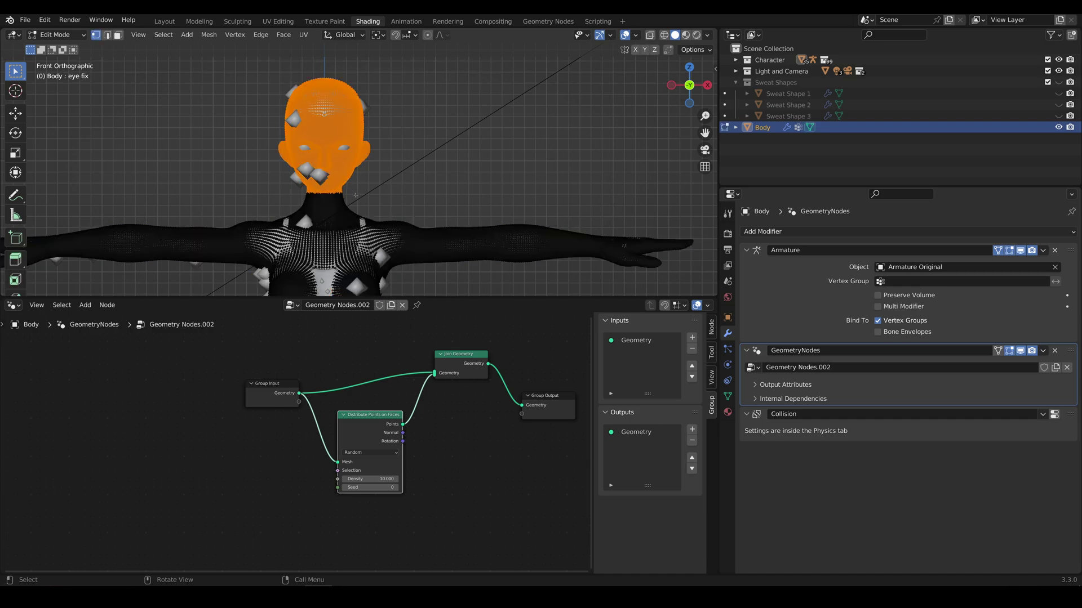
{"action": "key", "text": "alt+a"}
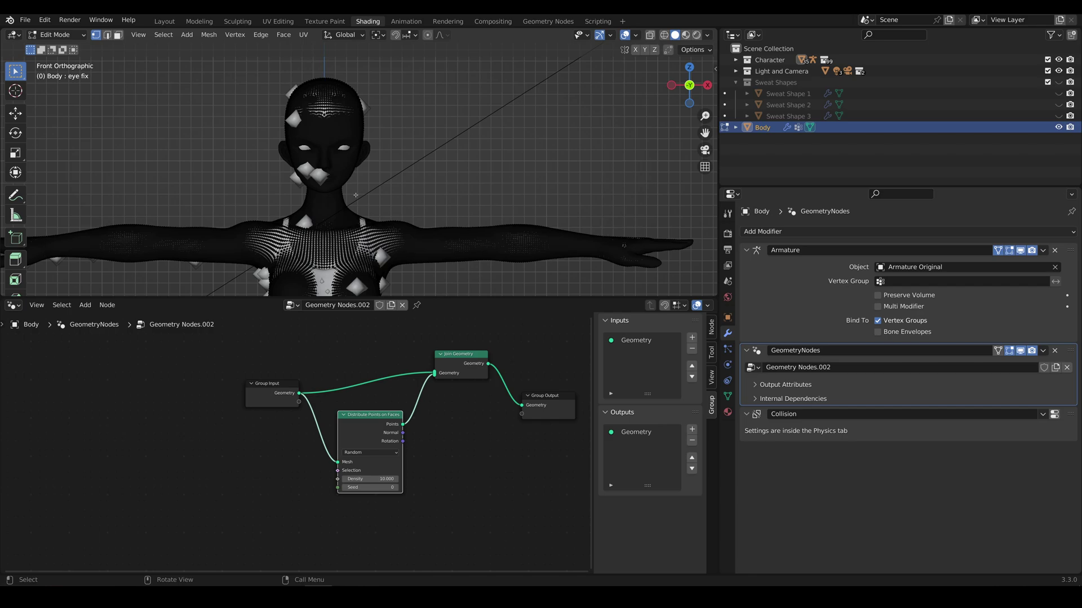
{"action": "scroll", "coordinate": [356, 195], "scroll_direction": "up", "scroll_amount": 3}
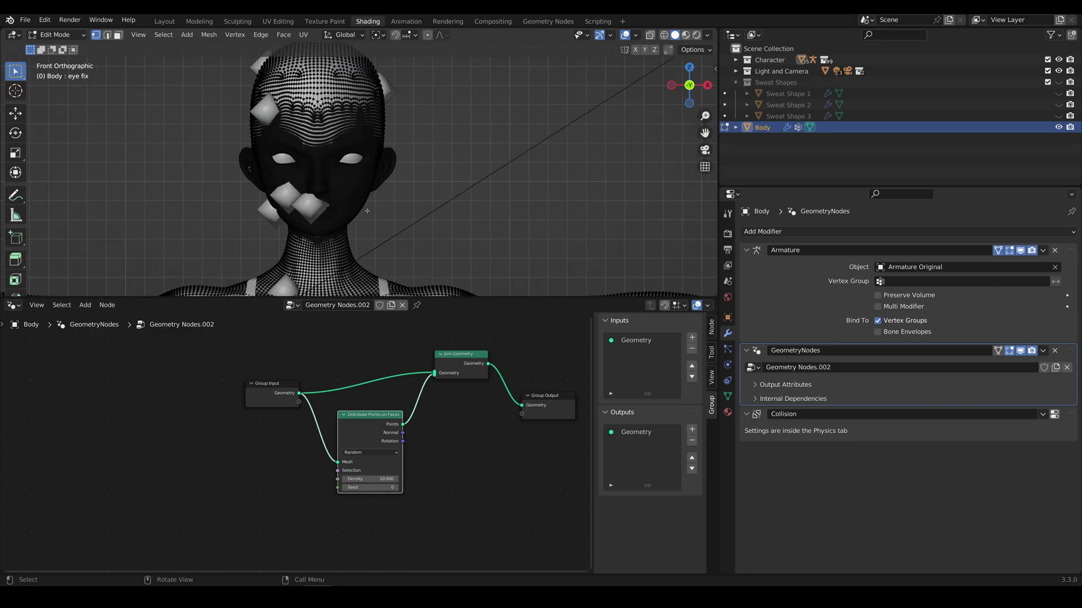
Step: Add a new vertex group to the Body and name it Sweat Vertex Group
{"action": "left_click", "coordinate": [728, 396]}
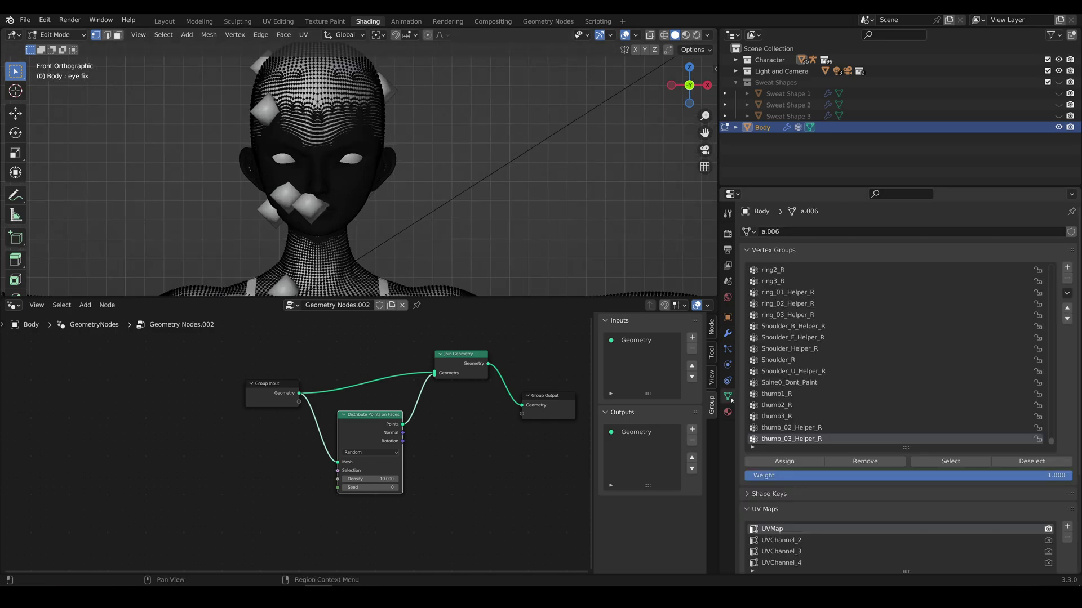
{"action": "left_click", "coordinate": [1067, 267]}
{"action": "double_click", "coordinate": [776, 440]}
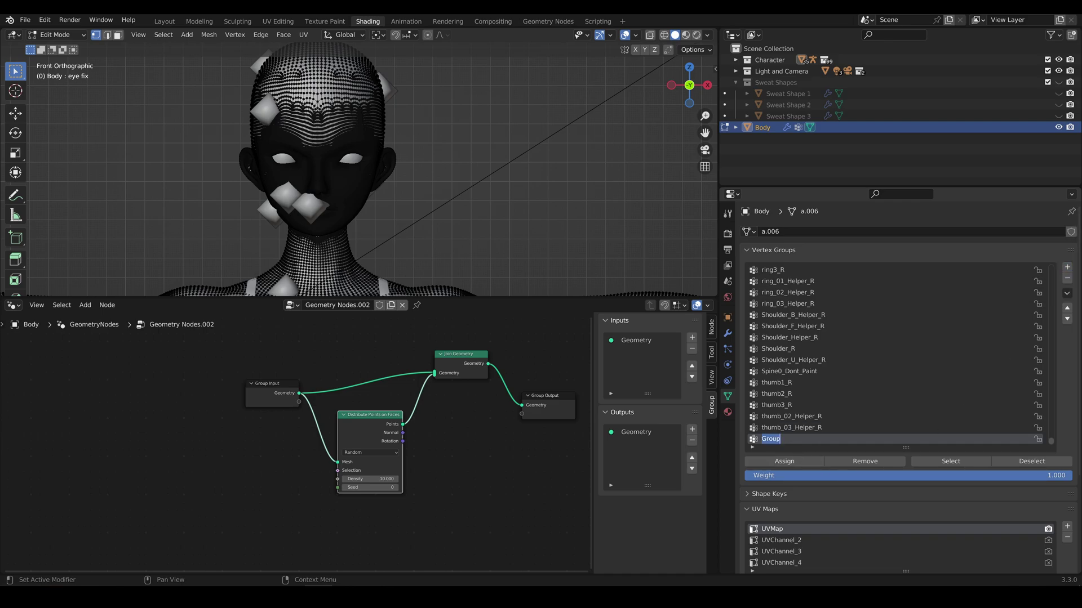
{"action": "type", "text": "Sweat Vertex Group"}
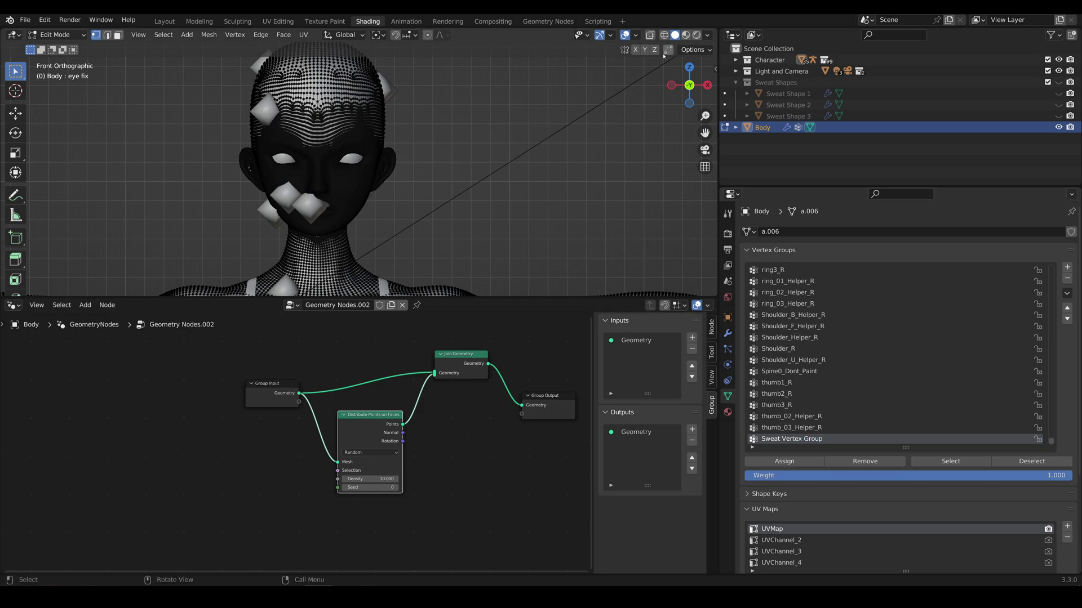
Step: Select all the head vertices down to the upper neck with X-ray on, and assign them to Sweat Vertex Group
{"action": "left_click", "coordinate": [650, 35]}
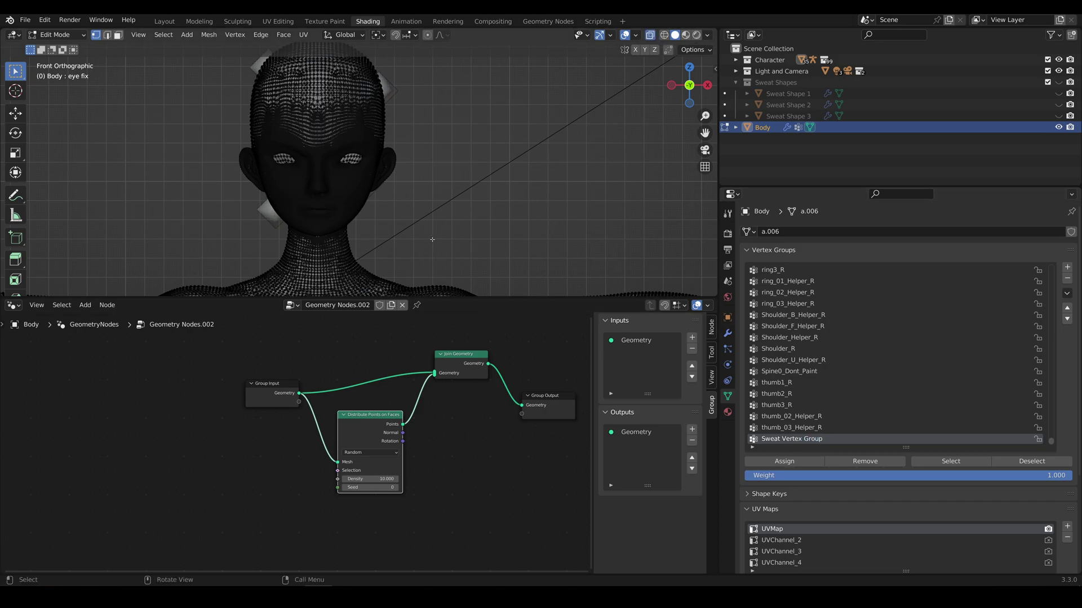
{"action": "left_click_drag", "start_coordinate": [448, 240], "coordinate": [470, 181]}
{"action": "scroll", "coordinate": [210, 119], "scroll_direction": "up", "scroll_amount": 2}
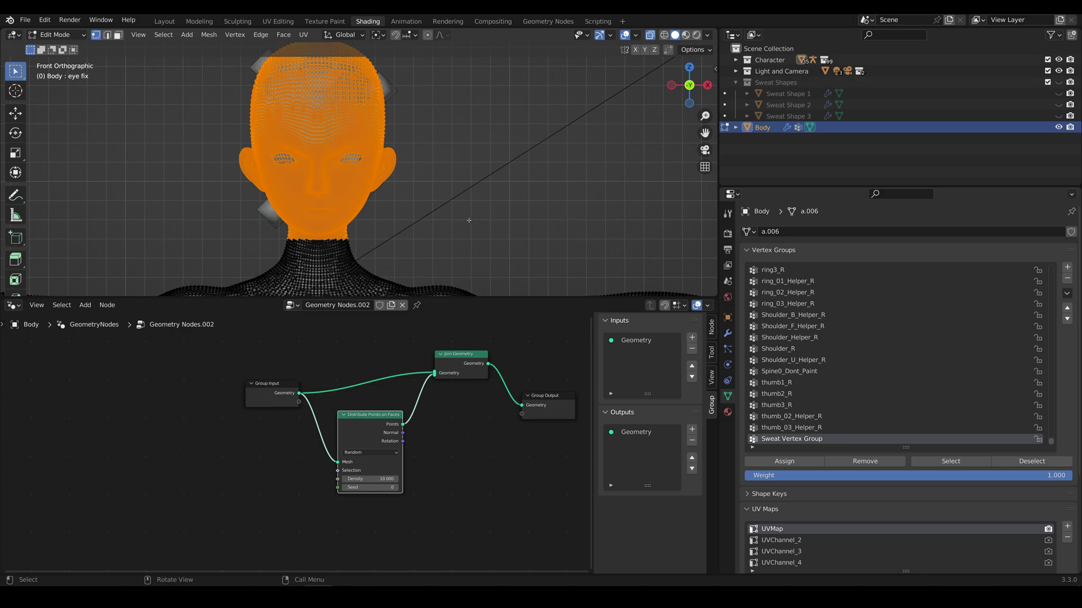
{"action": "middle_click_drag", "start_coordinate": [472, 209], "coordinate": [463, 219]}
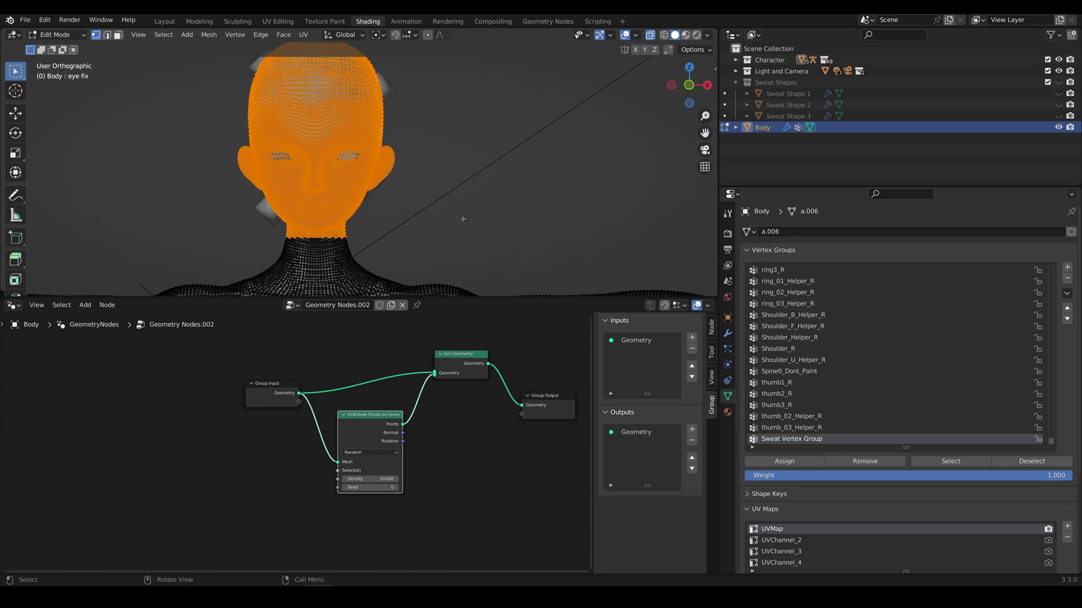
{"action": "key", "text": "KP_1"}
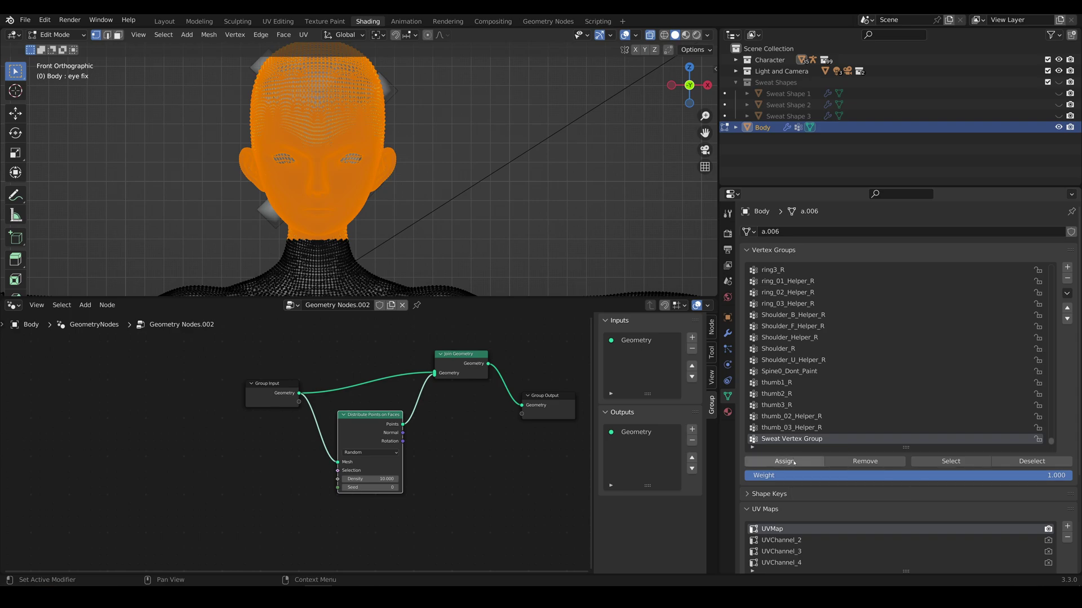
{"action": "left_click", "coordinate": [794, 462]}
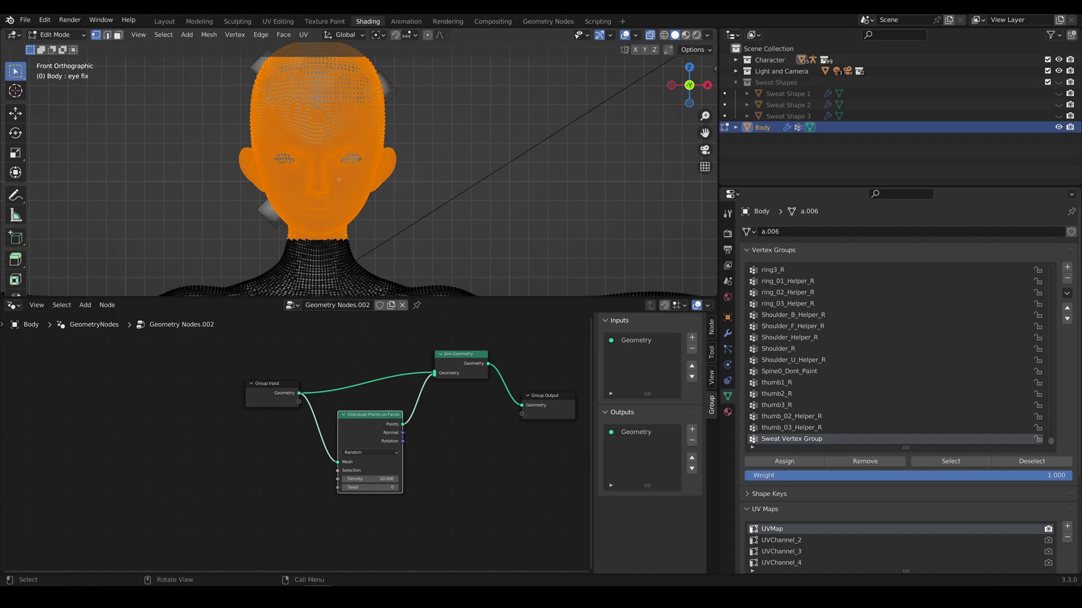
Step: Return the Body to Object Mode and turn off X-ray
{"action": "key", "text": "Tab"}
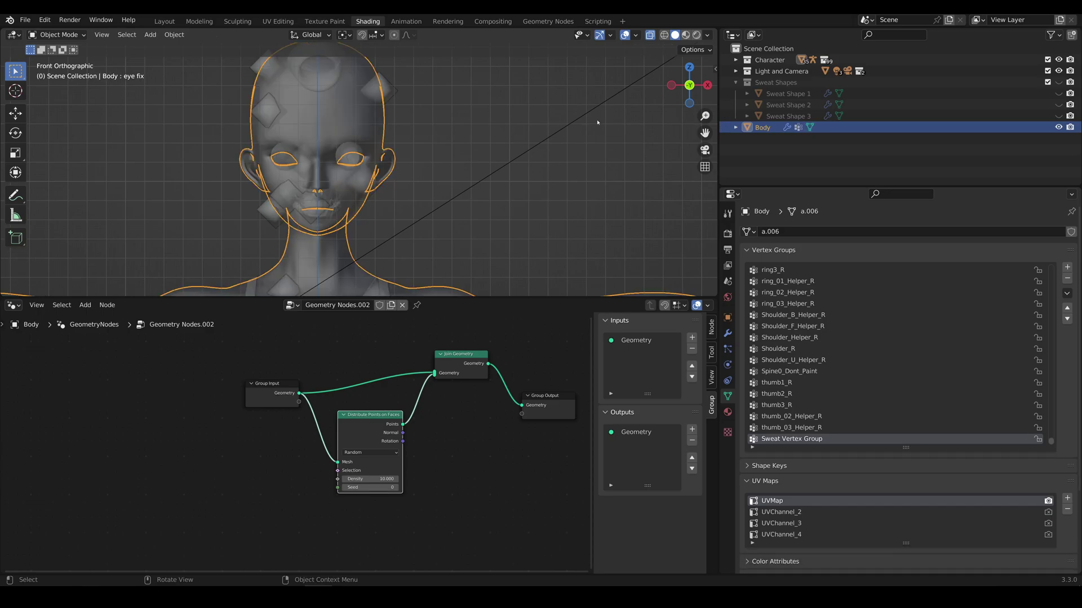
{"action": "key", "text": "alt+z"}
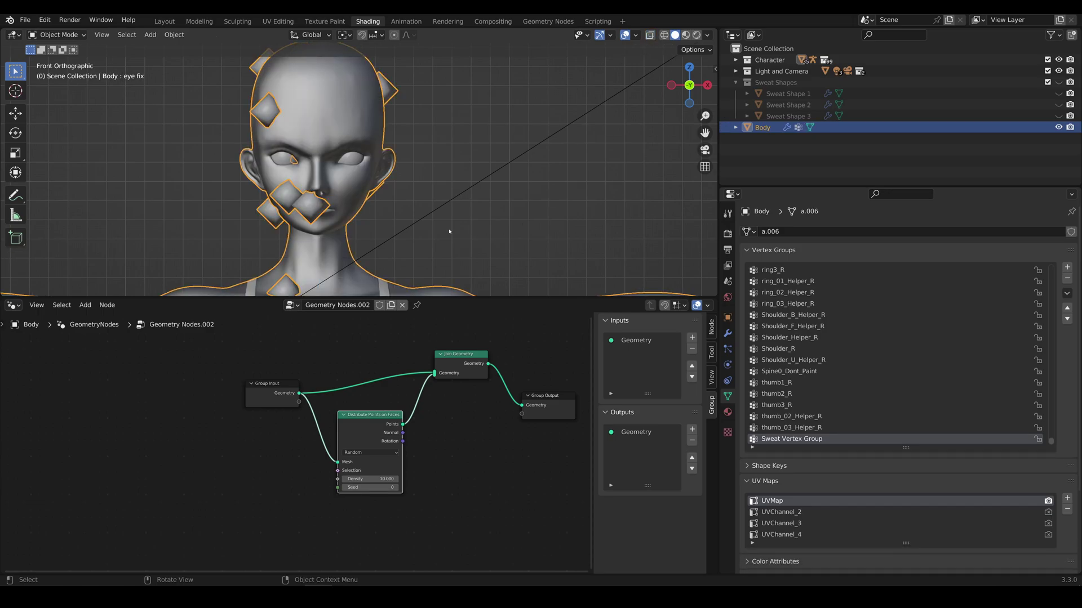
{"action": "scroll", "coordinate": [451, 231], "scroll_direction": "down", "scroll_amount": 3}
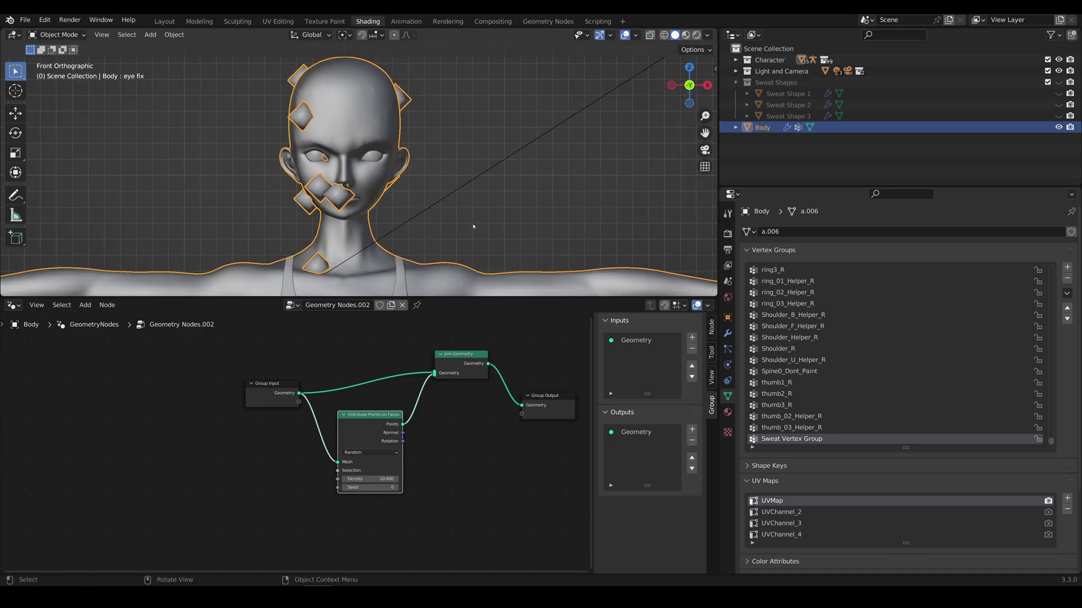
{"action": "scroll", "coordinate": [474, 226], "scroll_direction": "down", "scroll_amount": 3}
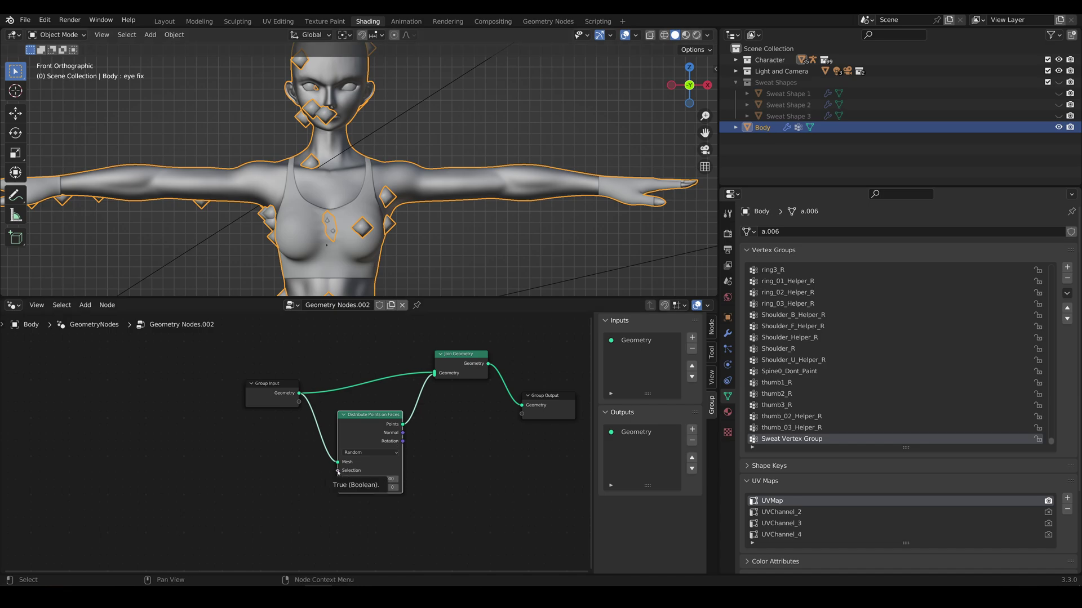
Step: Expose the Selection socket of Distribute Points on Faces as a group input and rename that input Sweat Vertex Group
{"action": "left_click_drag", "start_coordinate": [338, 471], "coordinate": [299, 401]}
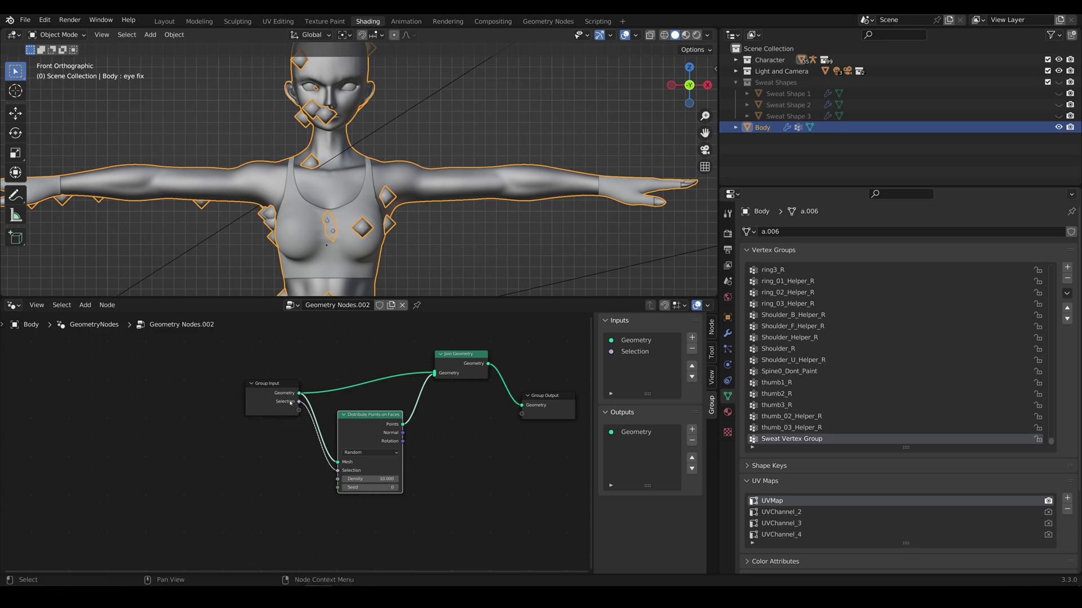
{"action": "double_click", "coordinate": [645, 353]}
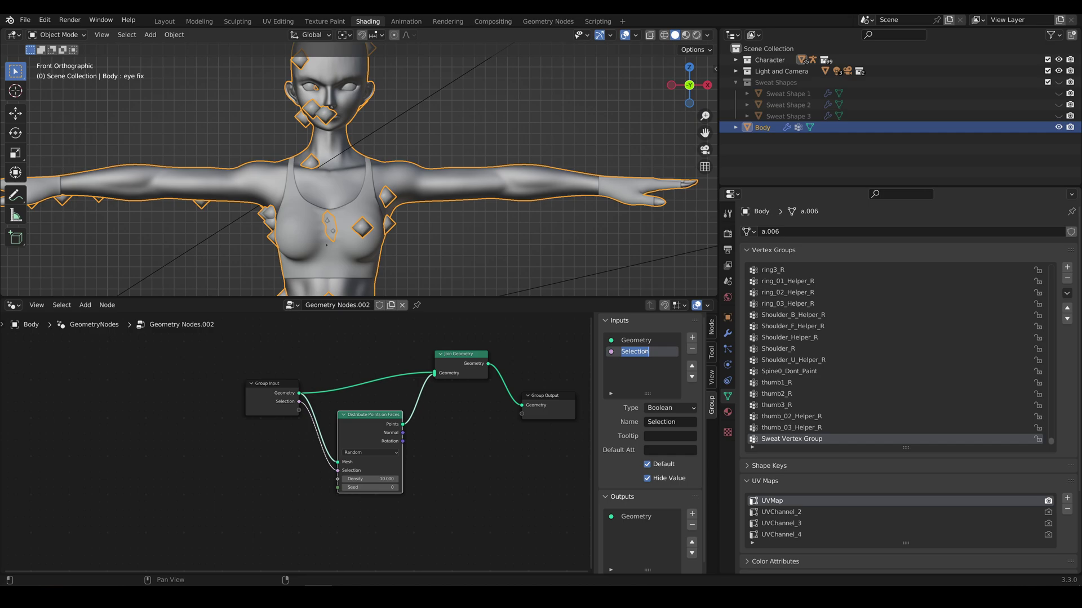
{"action": "type", "text": "Sweat Vertex Group"}
{"action": "key", "text": "Return"}
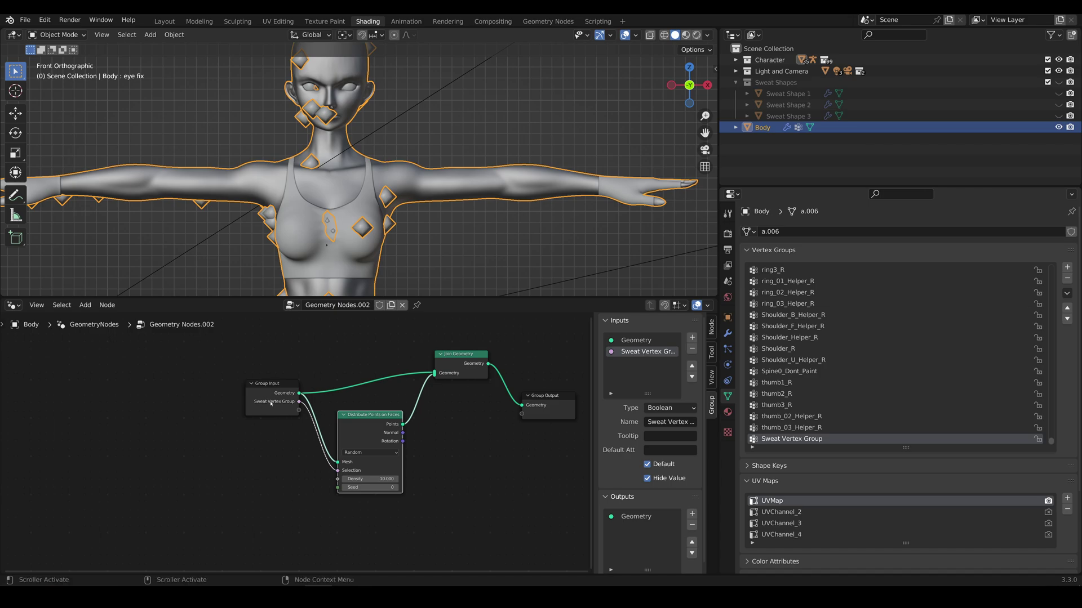
{"action": "mouse_move", "coordinate": [271, 403]}
{"action": "mouse_move", "coordinate": [371, 473]}
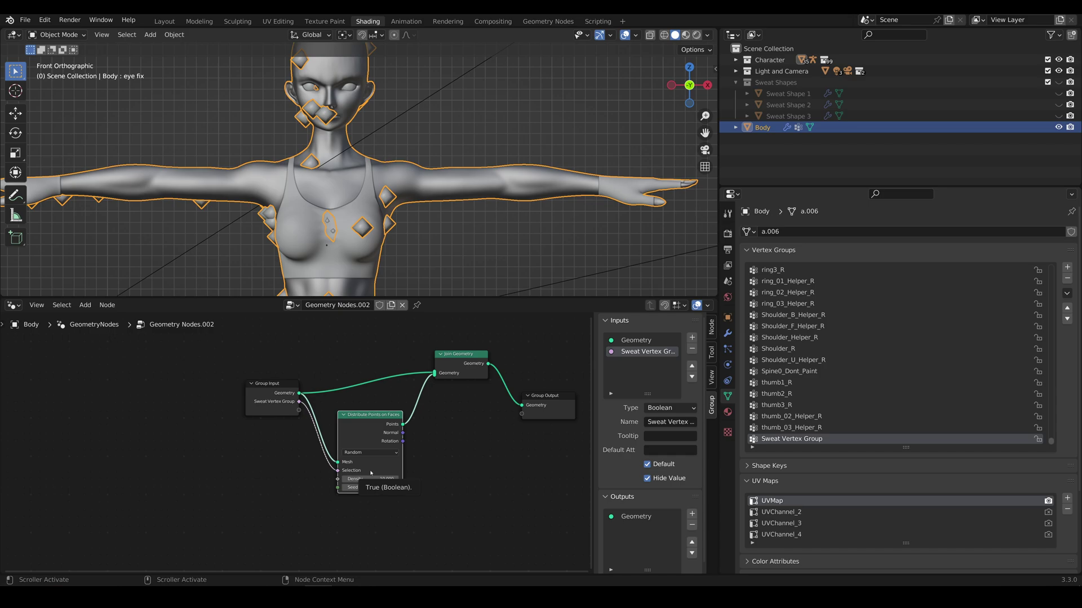
Step: Switch the modifier's Sweat Vertex Group input to attribute mode and assign the Sweat Vertex Group attribute to it
{"action": "left_click", "coordinate": [727, 334]}
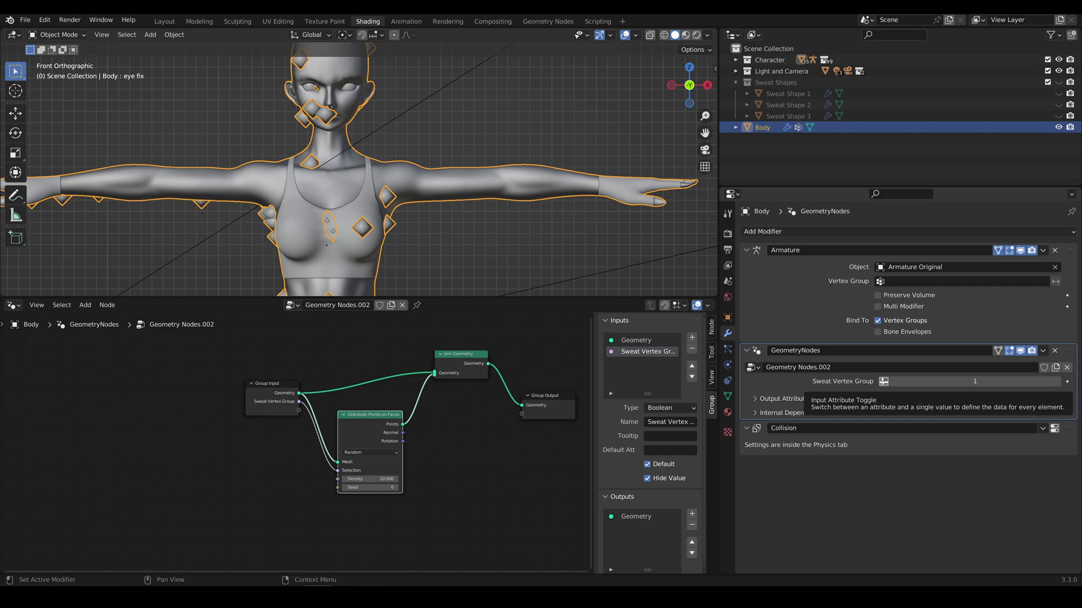
{"action": "left_click", "coordinate": [884, 381]}
{"action": "left_click", "coordinate": [912, 379]}
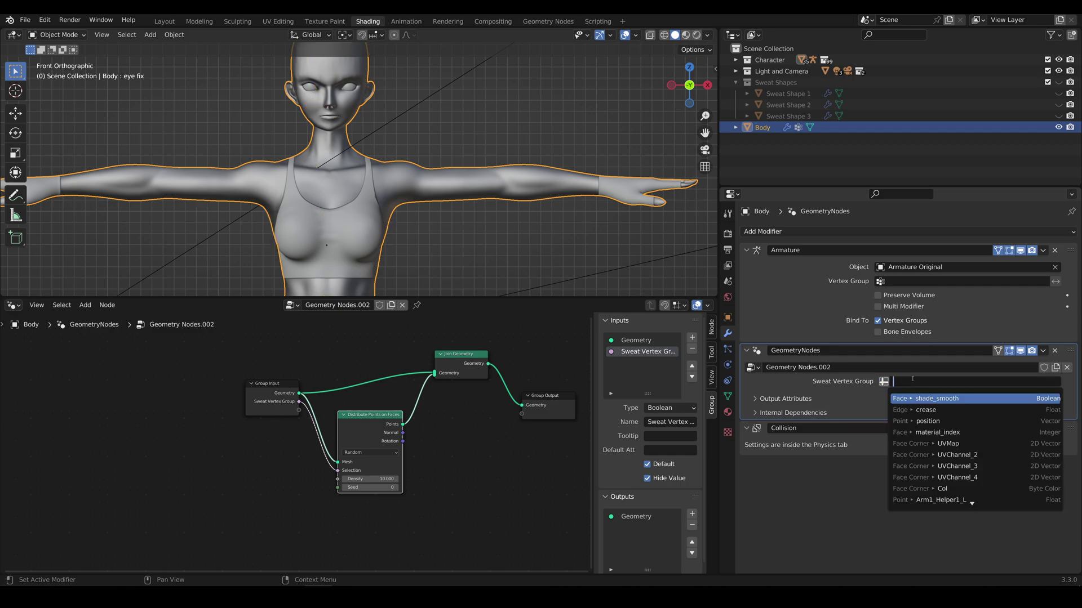
{"action": "type", "text": "Sweat"}
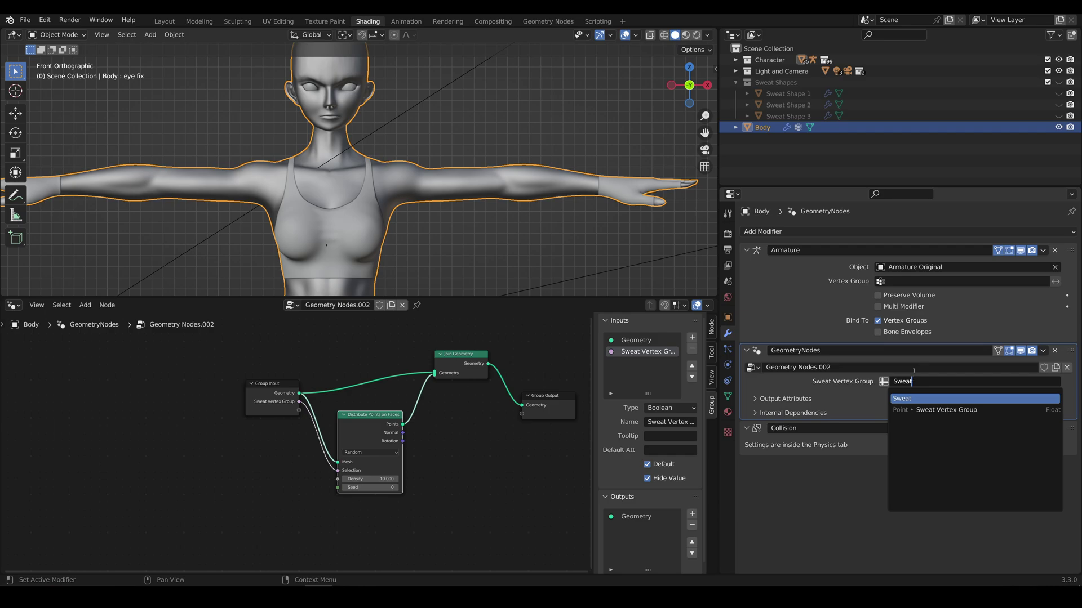
{"action": "key", "text": "Down"}
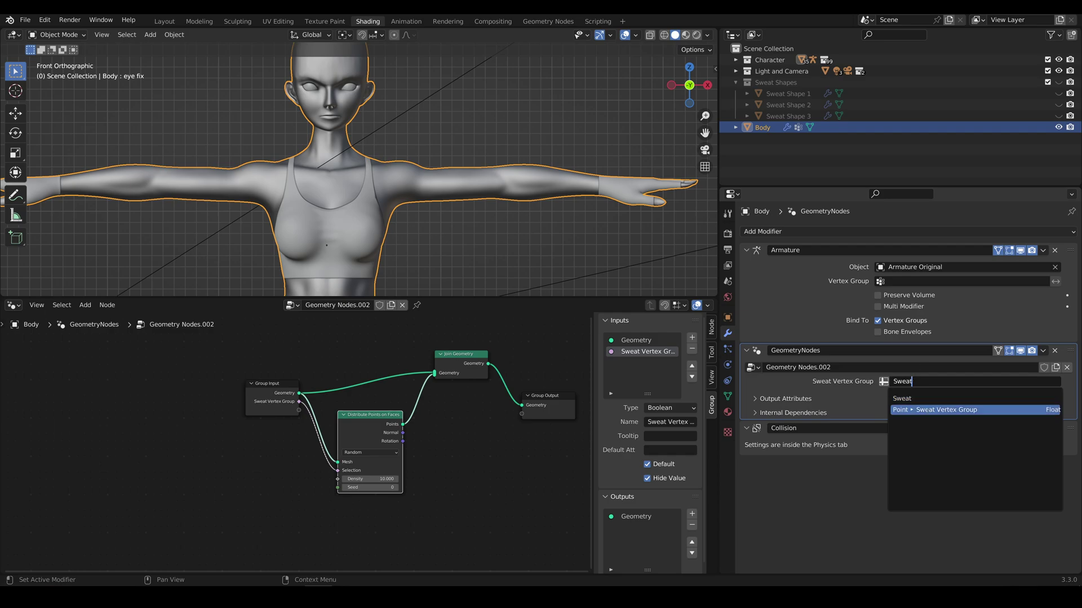
{"action": "left_click", "coordinate": [928, 412]}
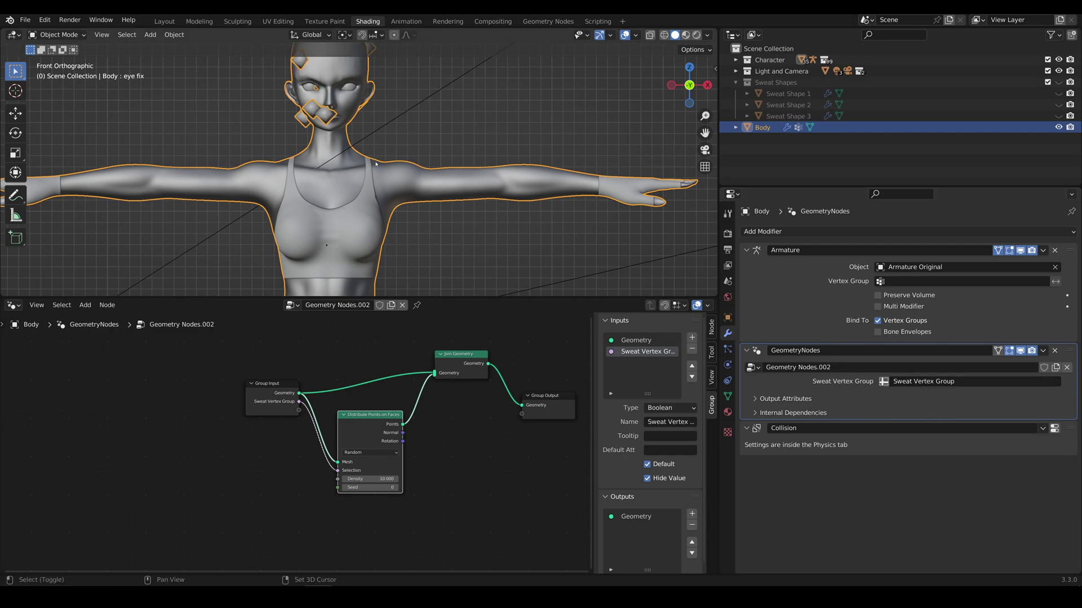
Step: Raise the Density of Distribute Points on Faces to about 650 so the head is densely covered with points
{"action": "scroll", "coordinate": [384, 191], "scroll_direction": "down", "scroll_amount": 3}
{"action": "middle_click_drag", "start_coordinate": [384, 191], "coordinate": [354, 200]}
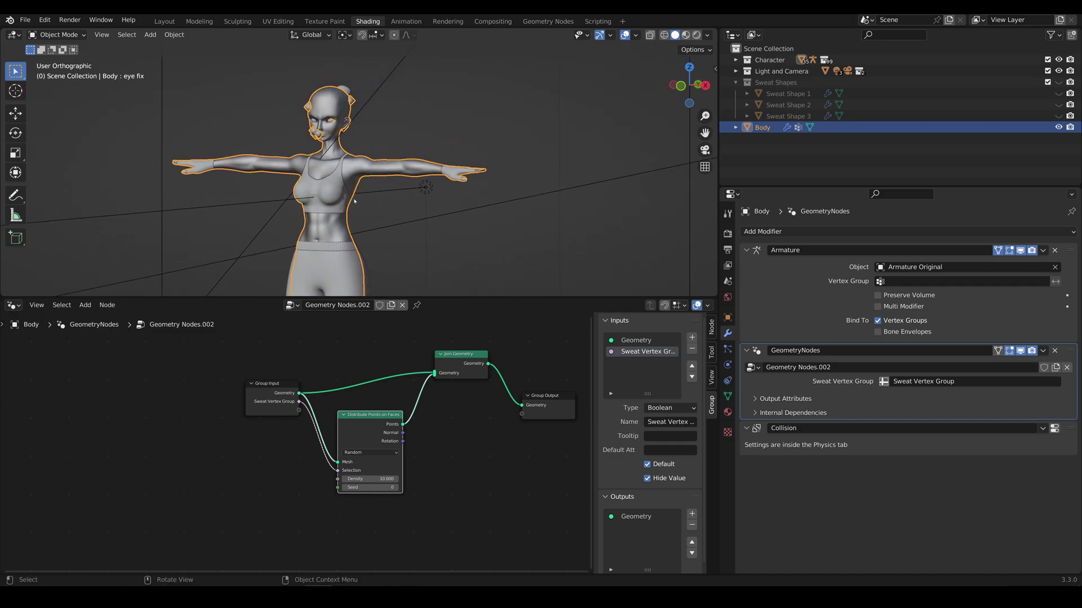
{"action": "key", "text": "KP_1"}
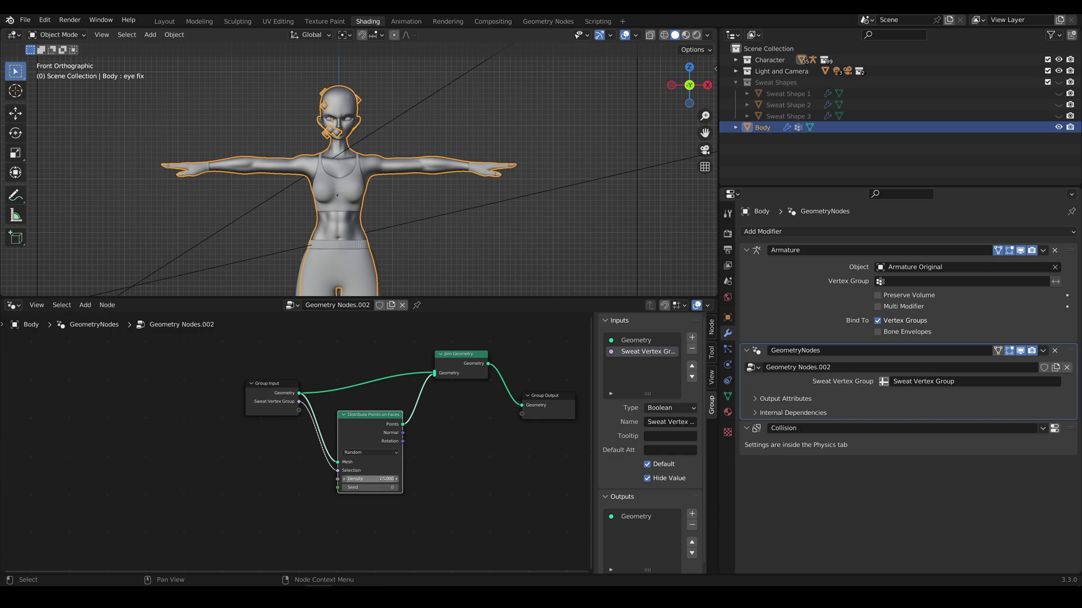
{"action": "left_click_drag", "start_coordinate": [370, 479], "coordinate": [456, 479]}
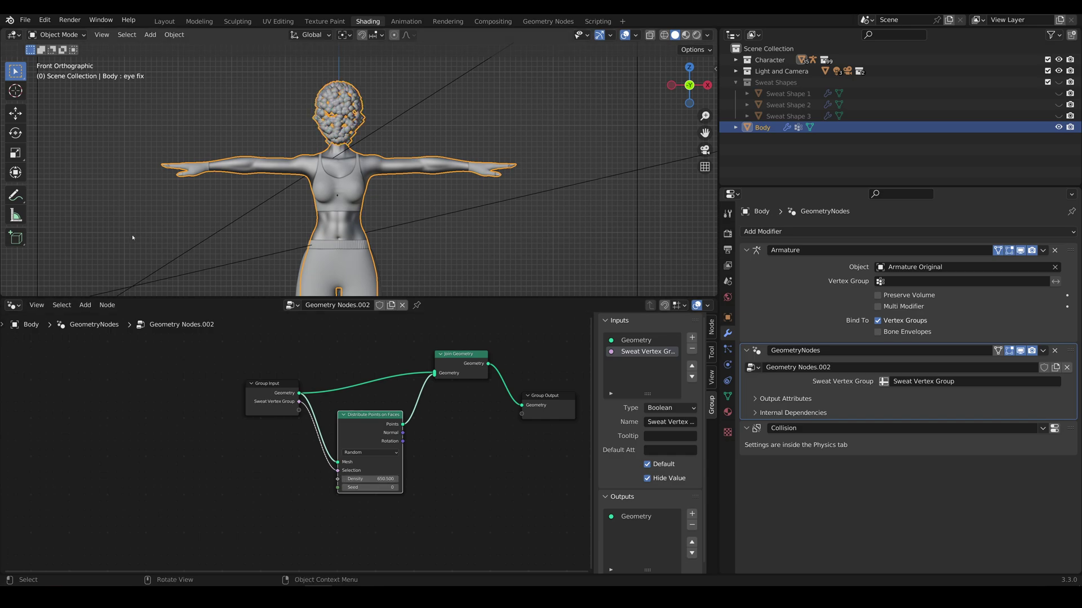
{"action": "scroll", "coordinate": [299, 200], "scroll_direction": "up", "scroll_amount": 4}
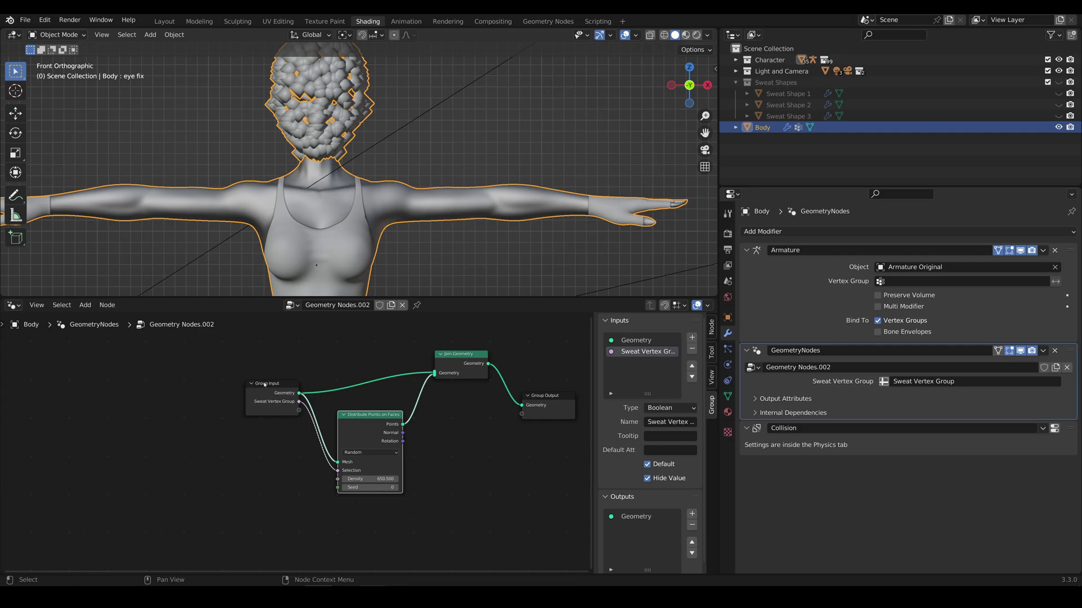
Step: Add an Instance on Points node between Distribute Points on Faces and the Group Output, below Join Geometry
{"action": "left_click_drag", "start_coordinate": [264, 385], "coordinate": [226, 376]}
{"action": "key", "text": "shift+a"}
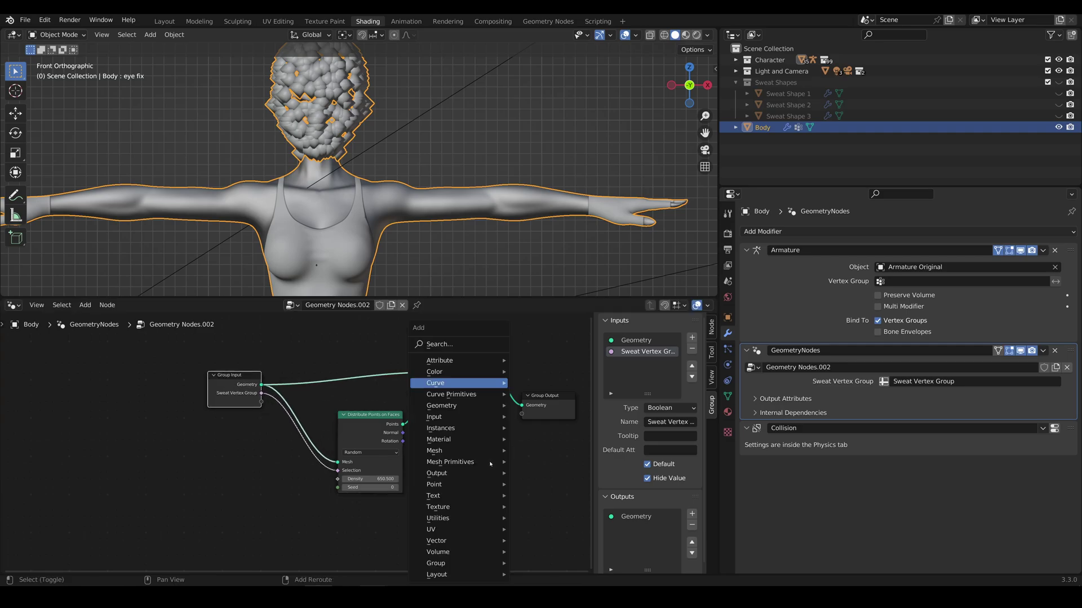
{"action": "mouse_move", "coordinate": [491, 464]}
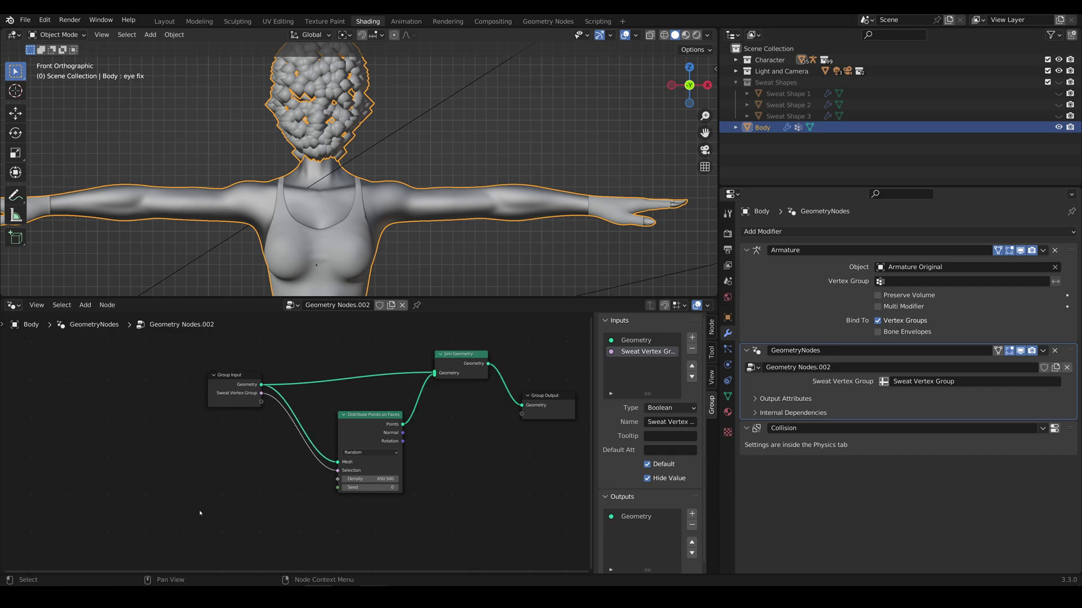
{"action": "key", "text": "shift+a"}
{"action": "mouse_move", "coordinate": [202, 512]}
{"action": "type", "text": "s"}
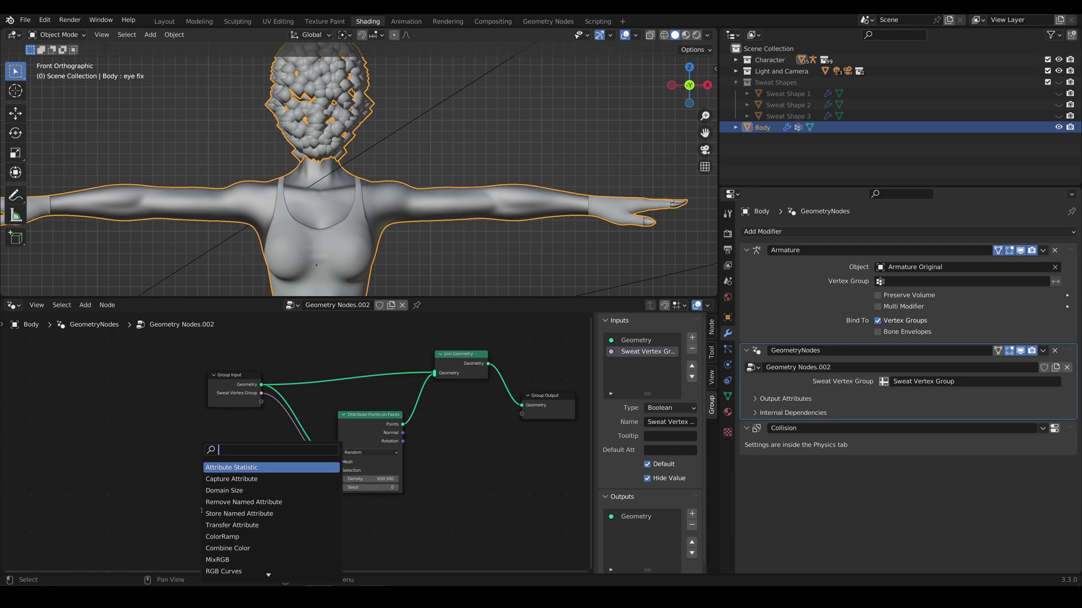
{"action": "type", "text": "instanc"}
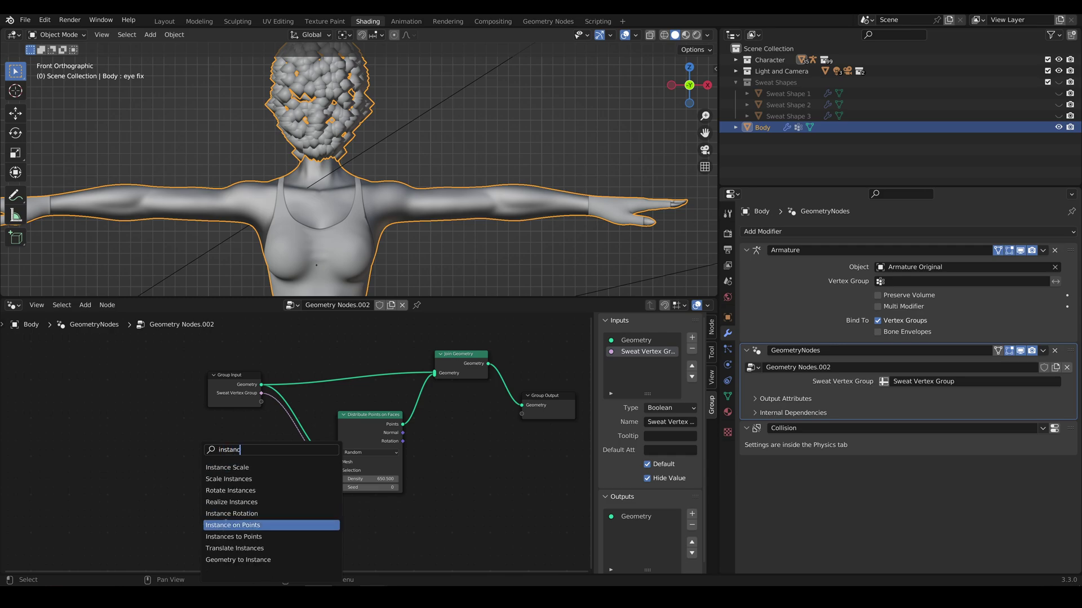
{"action": "left_click", "coordinate": [271, 525]}
{"action": "left_click", "coordinate": [504, 433]}
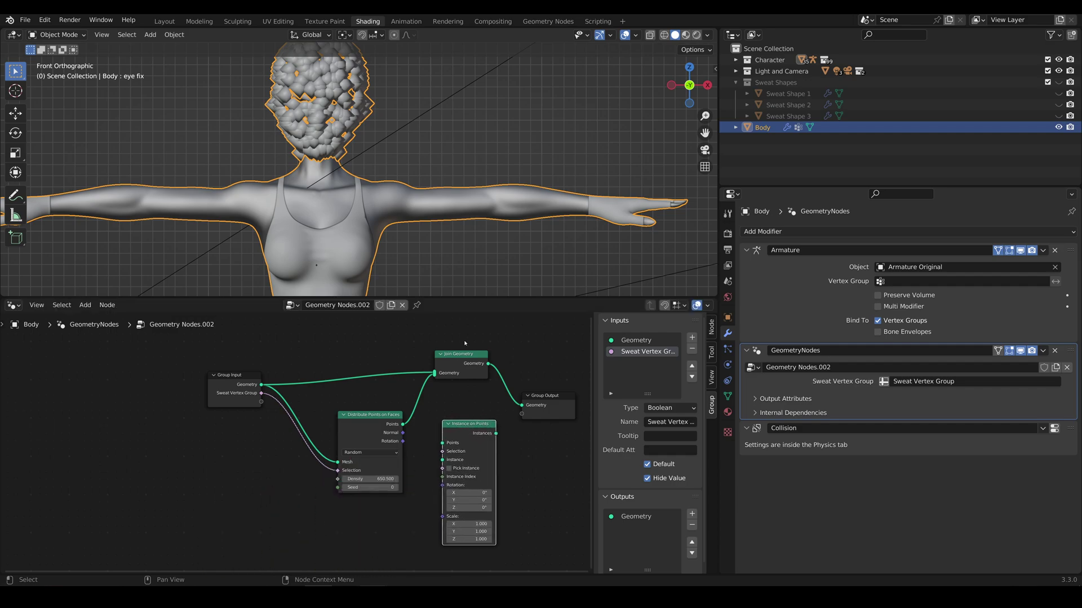
Step: Connect the distributed Points to the Points socket of Instance on Points and its Instances output to Join Geometry
{"action": "left_click_drag", "start_coordinate": [466, 357], "coordinate": [447, 455]}
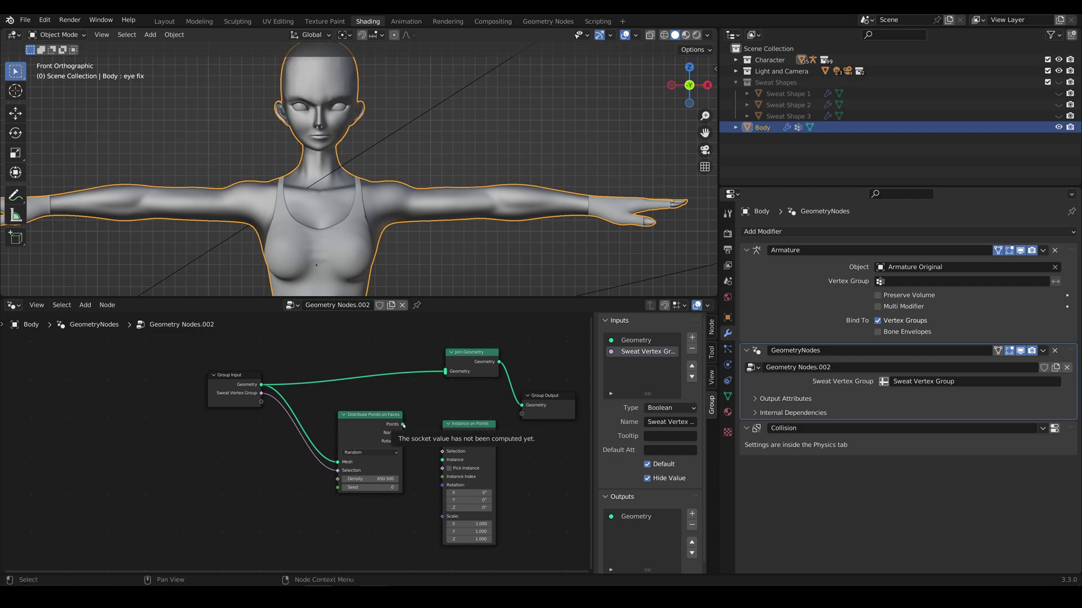
{"action": "left_click_drag", "start_coordinate": [403, 426], "coordinate": [445, 443]}
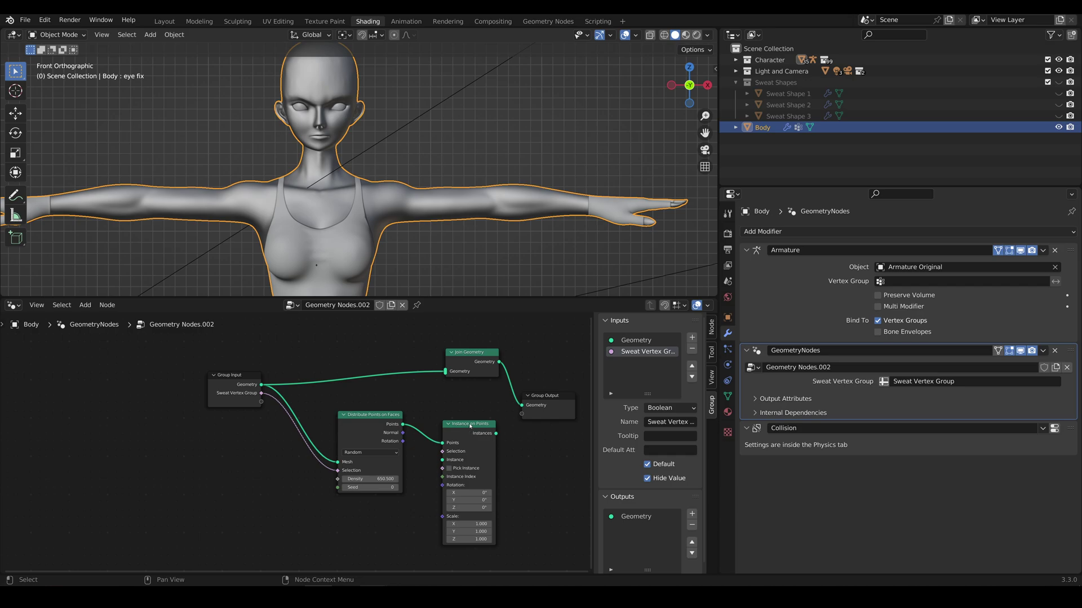
{"action": "left_click", "coordinate": [470, 426]}
{"action": "left_click_drag", "start_coordinate": [471, 425], "coordinate": [446, 373]}
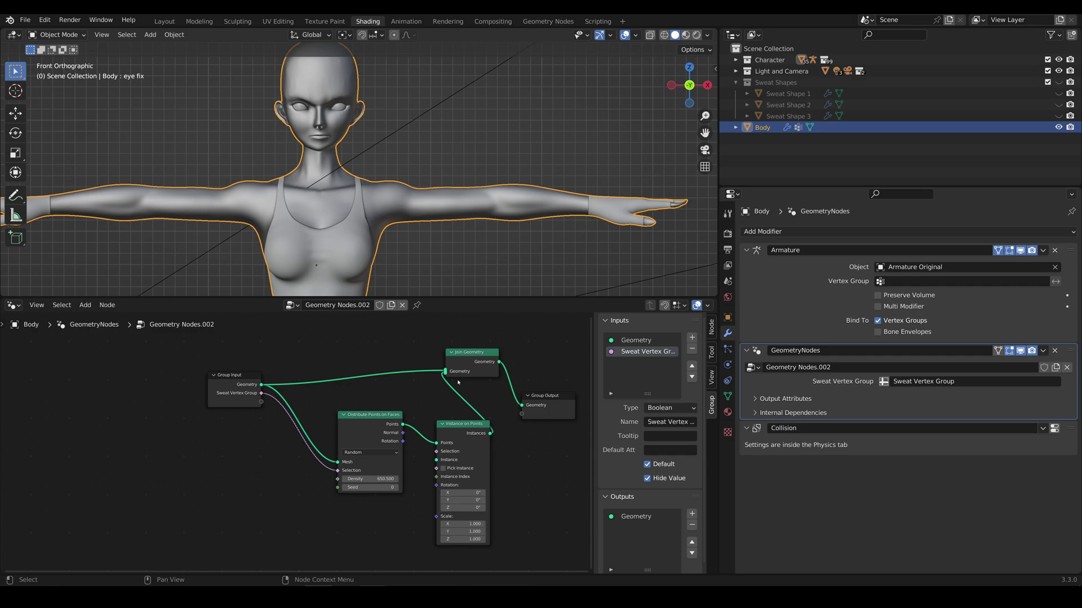
{"action": "mouse_move", "coordinate": [455, 370]}
{"action": "left_click_drag", "start_coordinate": [369, 421], "coordinate": [336, 410]}
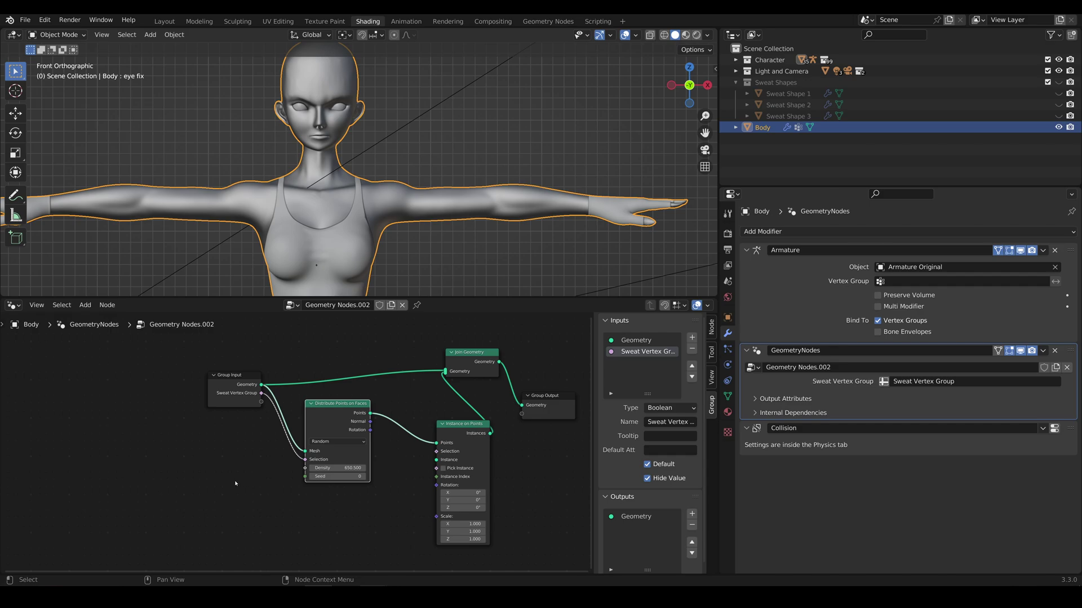
Step: Add a Collection Info node and place it below Distribute Points on Faces
{"action": "left_click", "coordinate": [786, 83]}
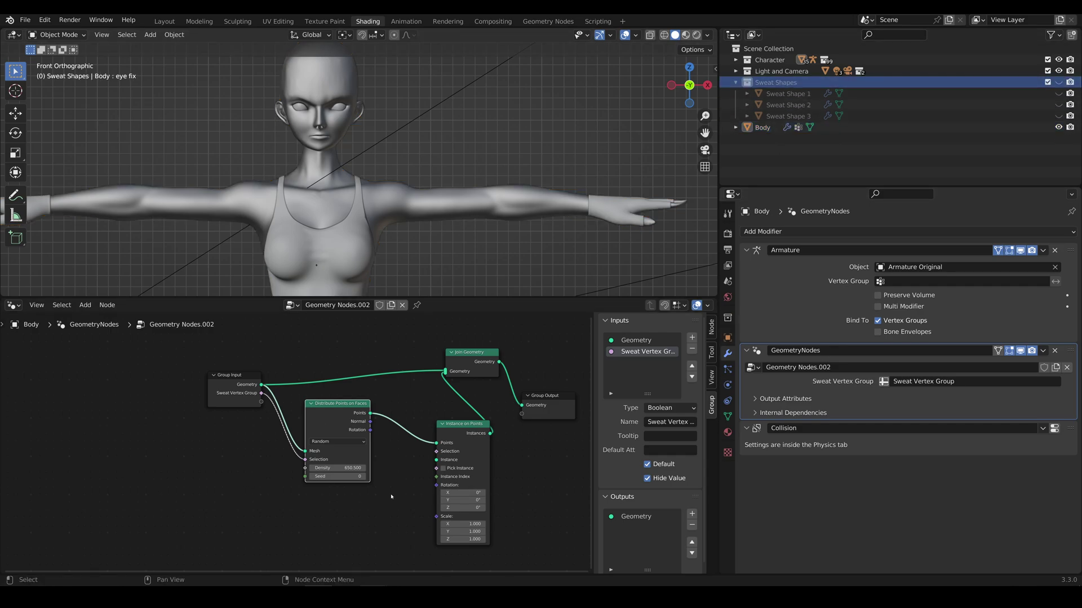
{"action": "left_click", "coordinate": [215, 506]}
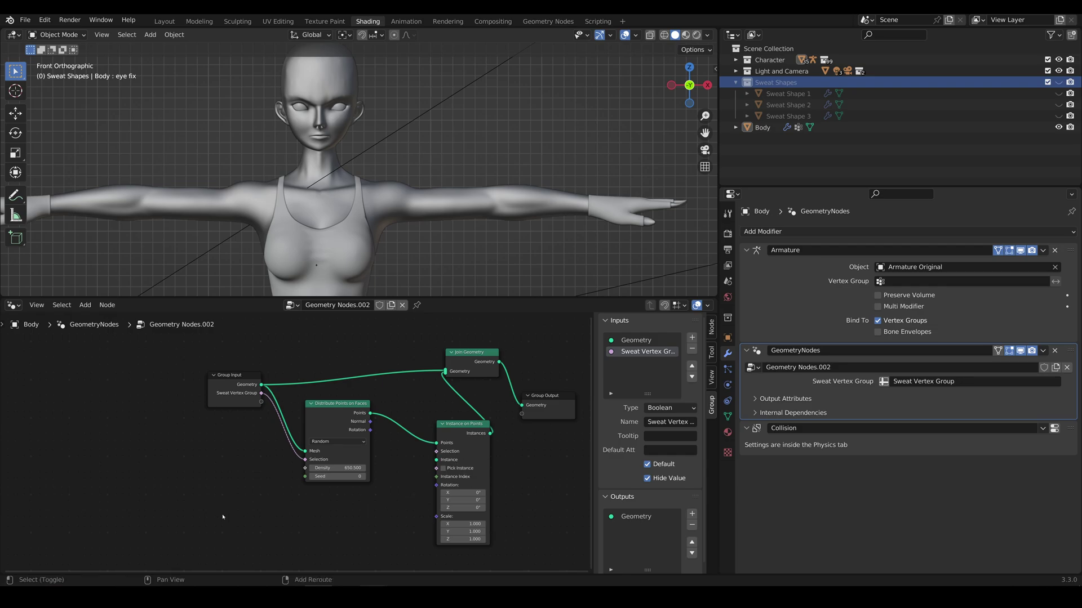
{"action": "key", "text": "shift+a"}
{"action": "type", "text": "colle"}
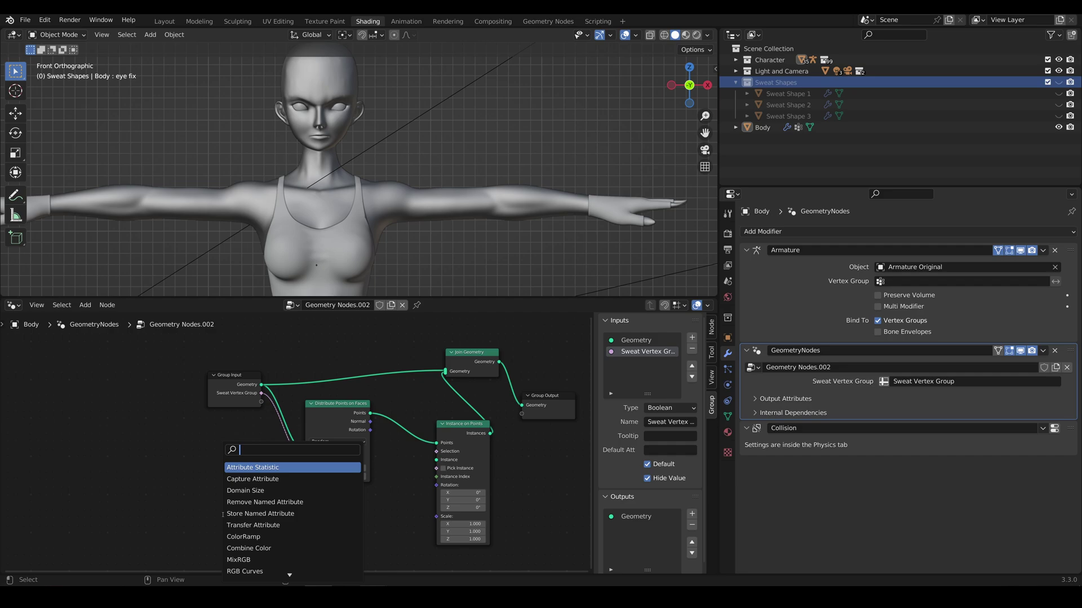
{"action": "key", "text": "Return"}
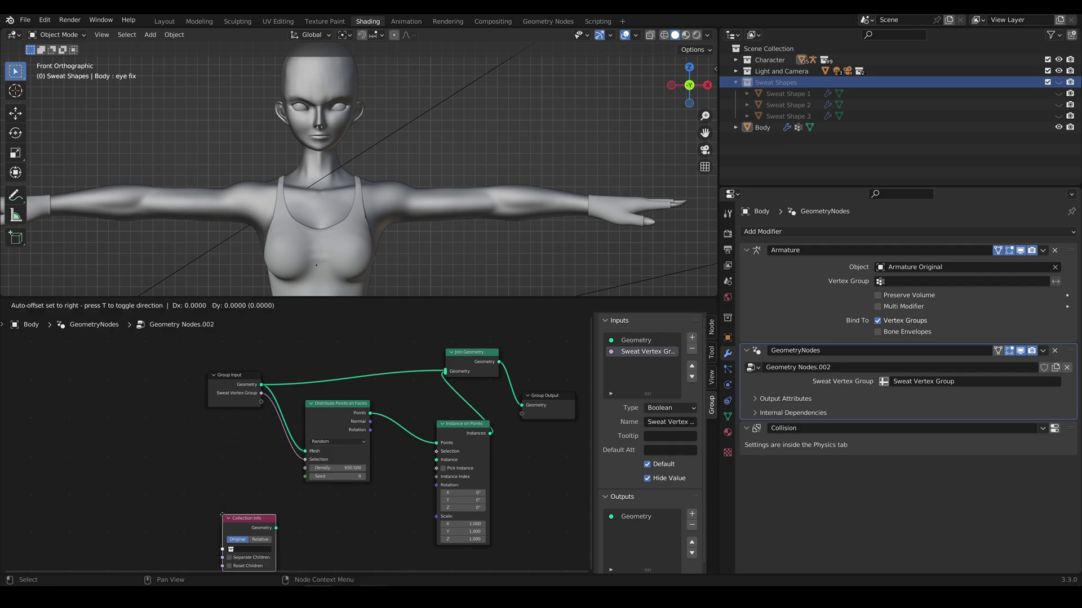
{"action": "left_click", "coordinate": [222, 517]}
{"action": "middle_click_drag", "start_coordinate": [329, 511], "coordinate": [339, 450]}
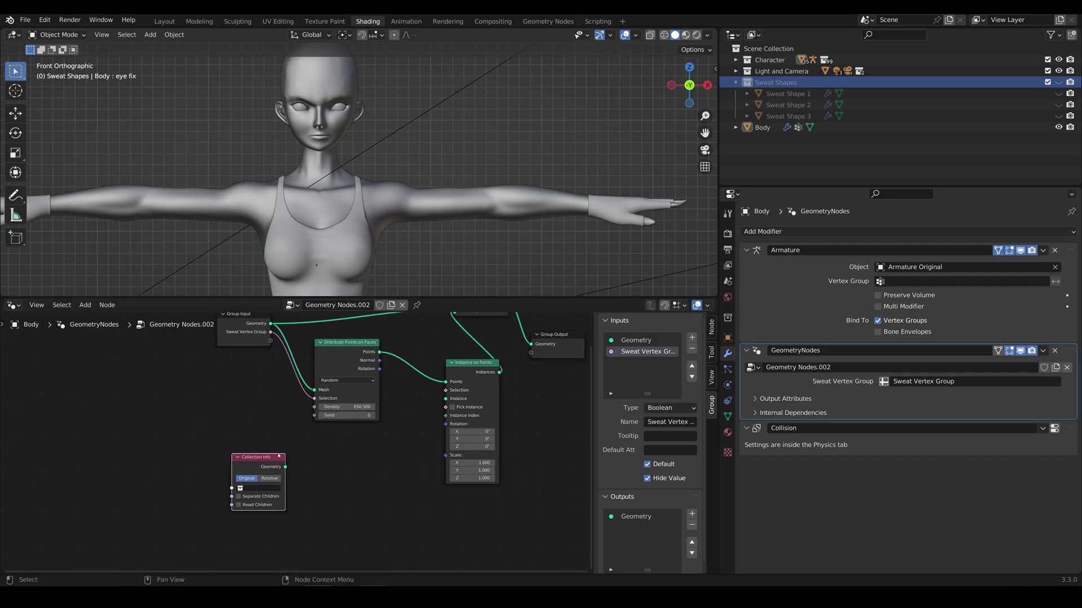
{"action": "left_click_drag", "start_coordinate": [268, 467], "coordinate": [304, 479]}
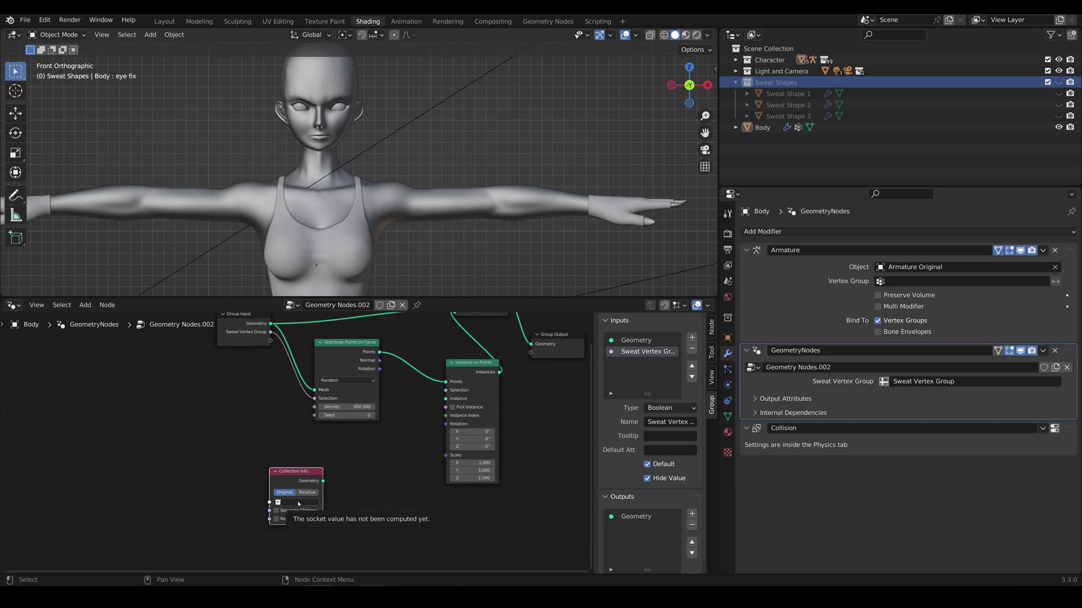
Step: Assign the Sweat Shapes collection to Collection Info and feed its Geometry into the Instance socket of Instance on Points with Pick Instance enabled
{"action": "left_click", "coordinate": [298, 502]}
{"action": "type", "text": "Sweat"}
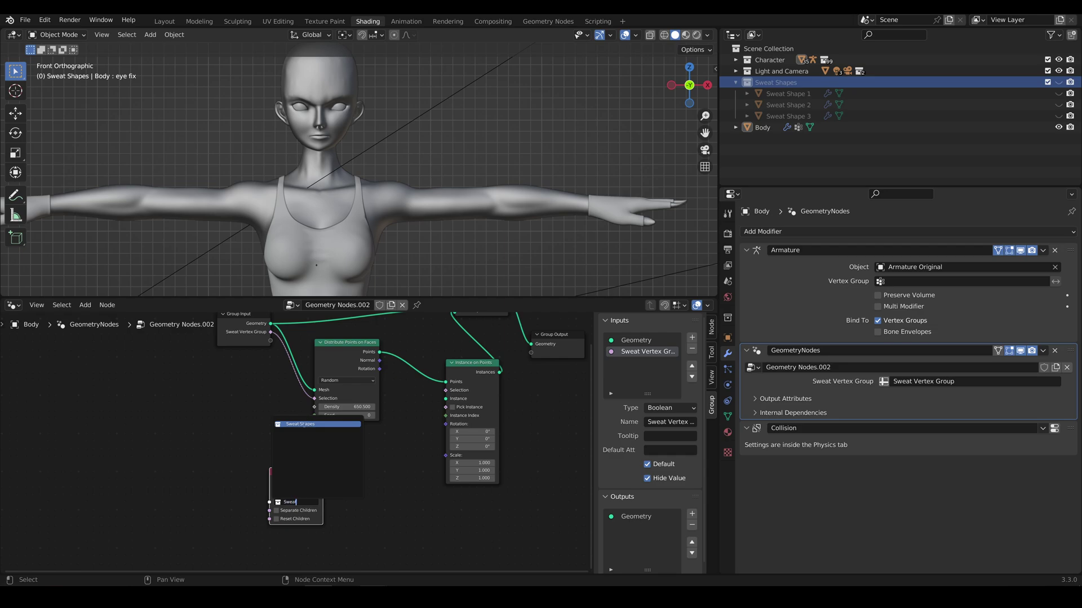
{"action": "left_click", "coordinate": [305, 425]}
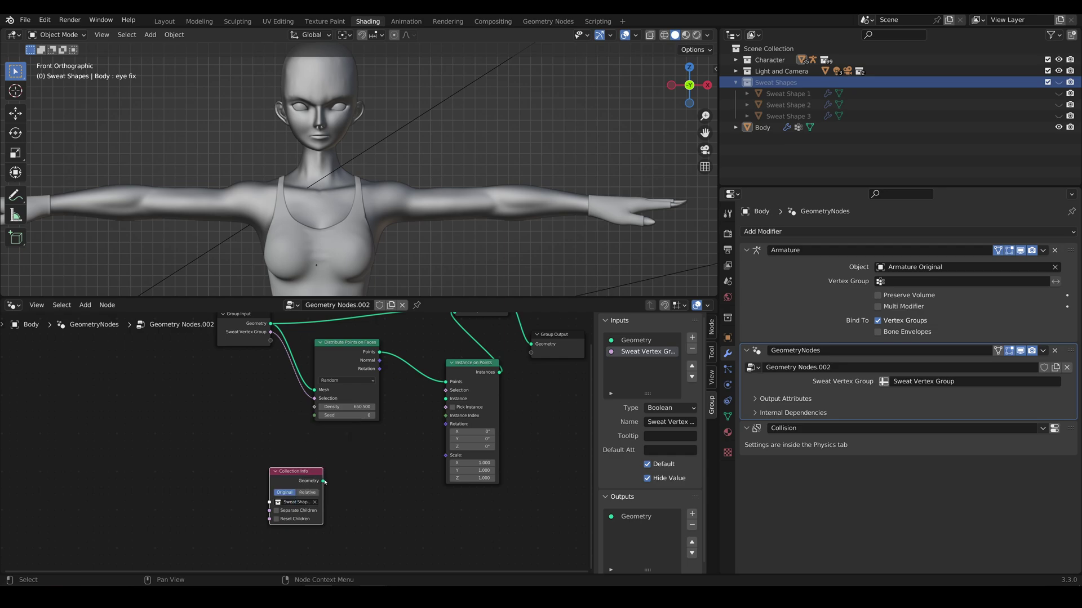
{"action": "left_click_drag", "start_coordinate": [324, 482], "coordinate": [445, 399]}
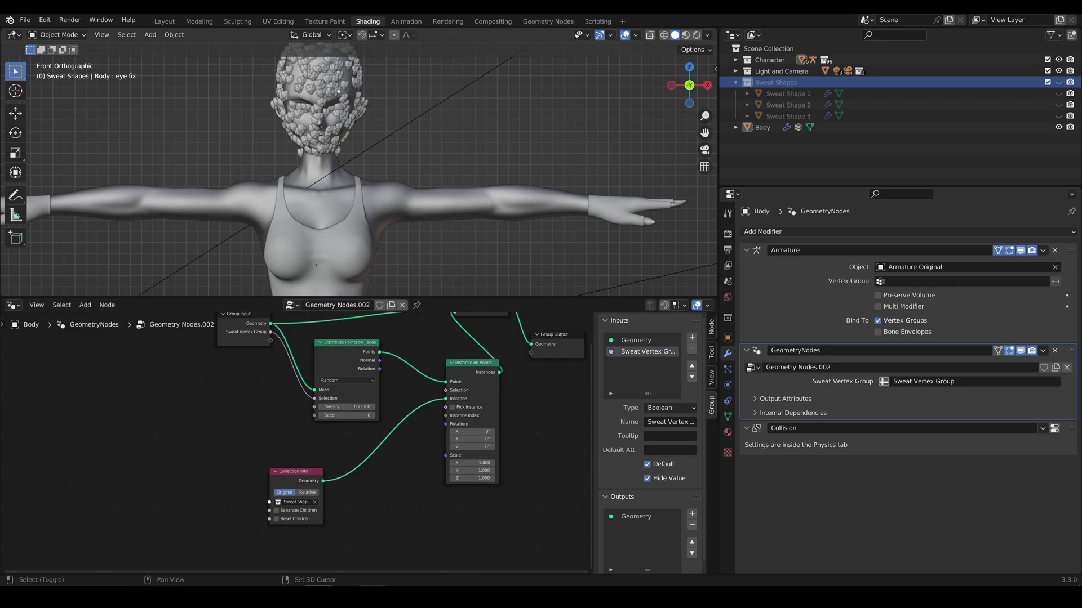
{"action": "scroll", "coordinate": [353, 183], "scroll_direction": "up", "scroll_amount": 5}
{"action": "middle_click_drag", "start_coordinate": [354, 183], "coordinate": [395, 181]}
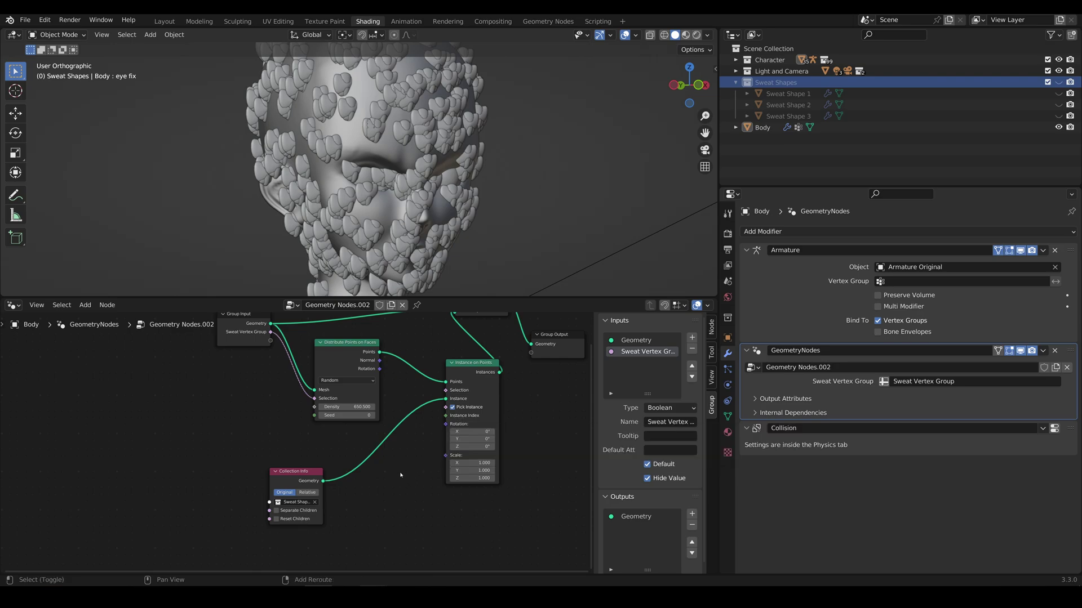
Step: Add a Random Value node set to Integer and connect its Value to the Instance Index of Instance on Points
{"action": "key", "text": "shift+a"}
{"action": "mouse_move", "coordinate": [401, 475]}
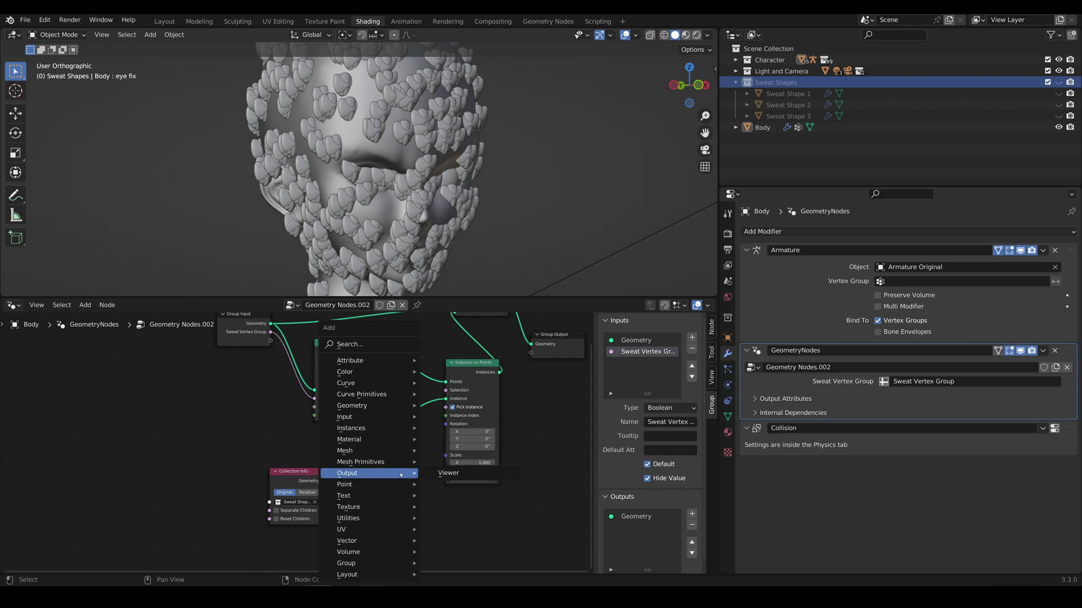
{"action": "type", "text": "random"}
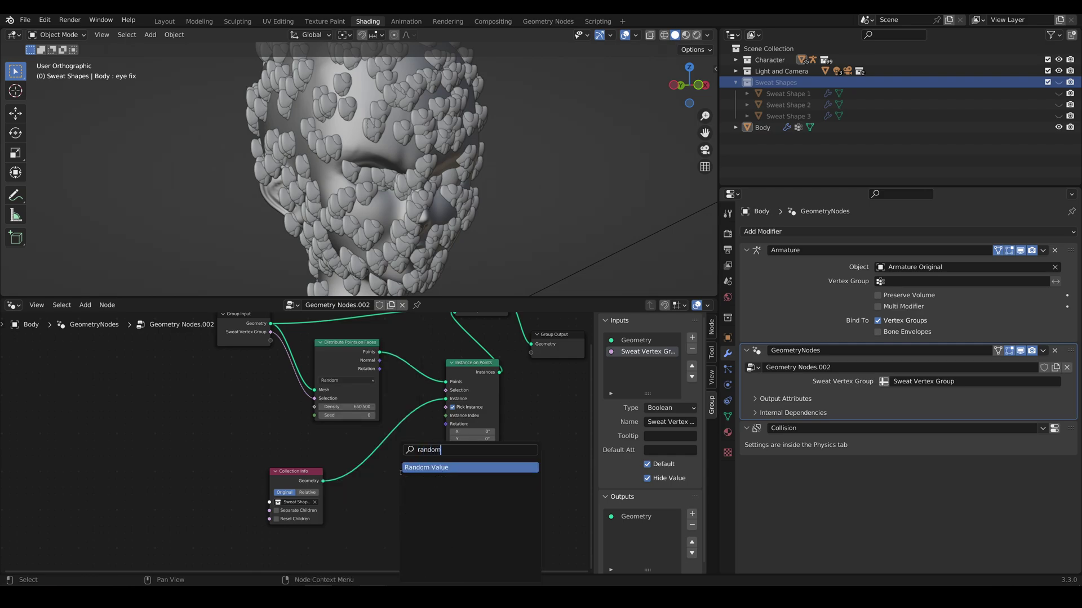
{"action": "key", "text": "Return"}
{"action": "left_click", "coordinate": [403, 511]}
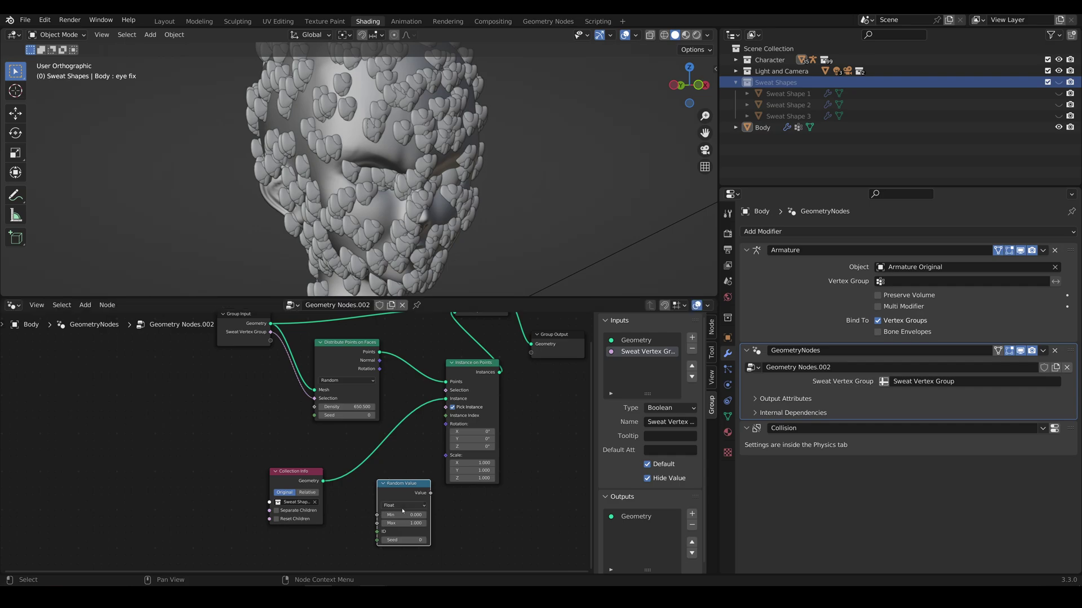
{"action": "left_click", "coordinate": [405, 506]}
{"action": "left_click", "coordinate": [410, 521]}
{"action": "left_click_drag", "start_coordinate": [420, 485], "coordinate": [445, 415]}
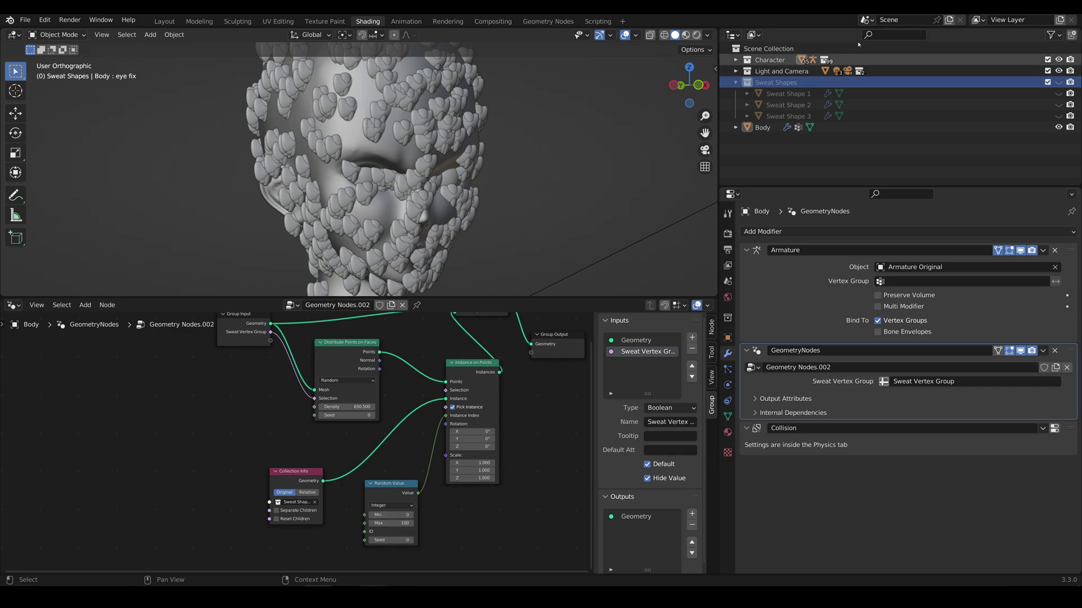
Step: Check the objects in the Sweat Shapes collection, reselect the Body and set the Random Value's Max to 2
{"action": "left_click", "coordinate": [788, 94]}
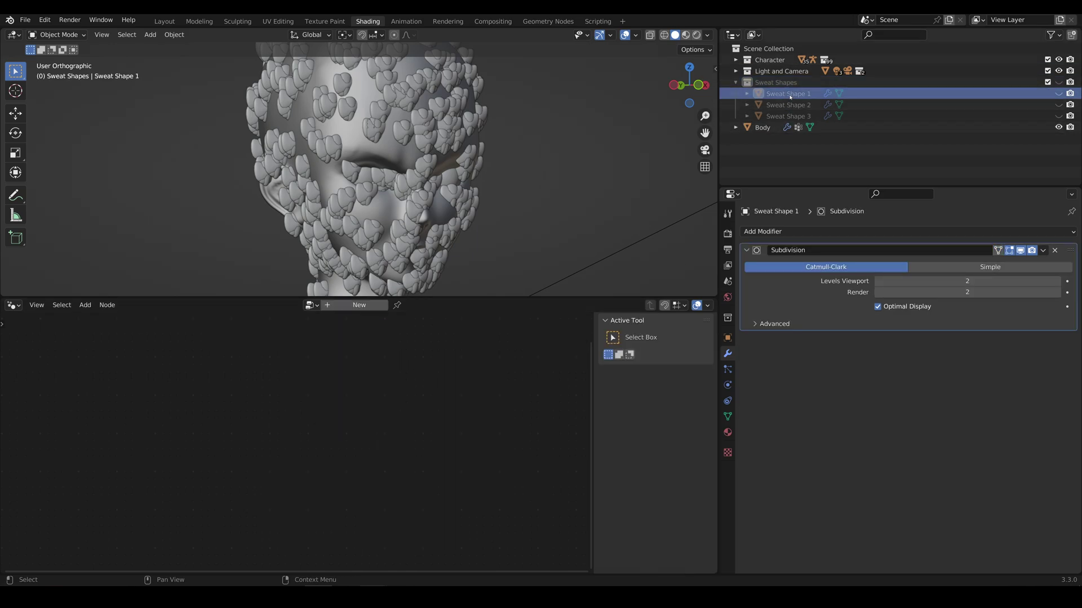
{"action": "key", "text": "Down"}
{"action": "key", "text": "Down"}
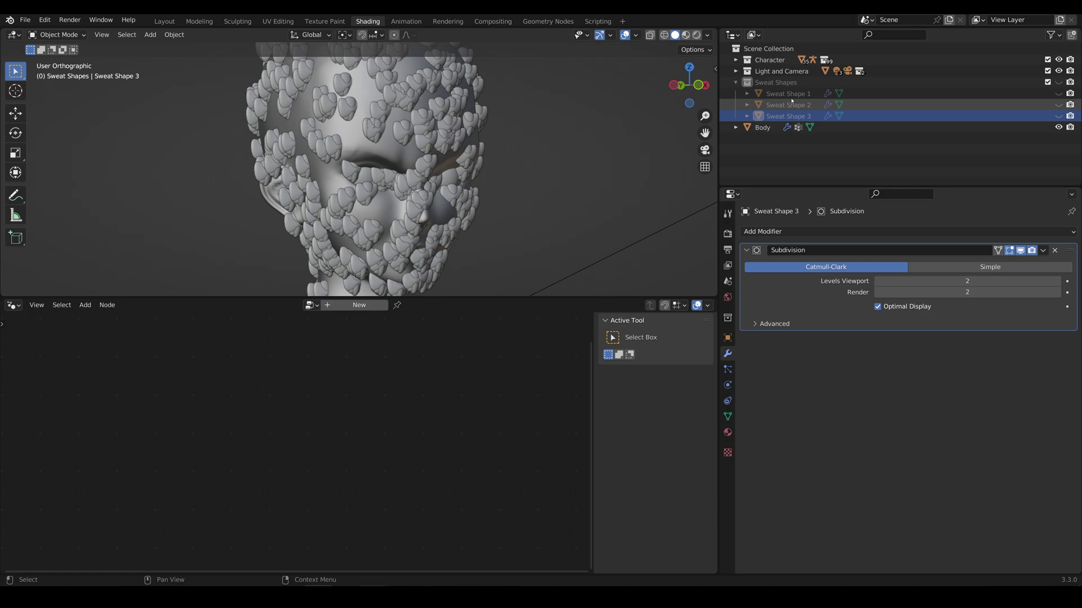
{"action": "left_click", "coordinate": [788, 94]}
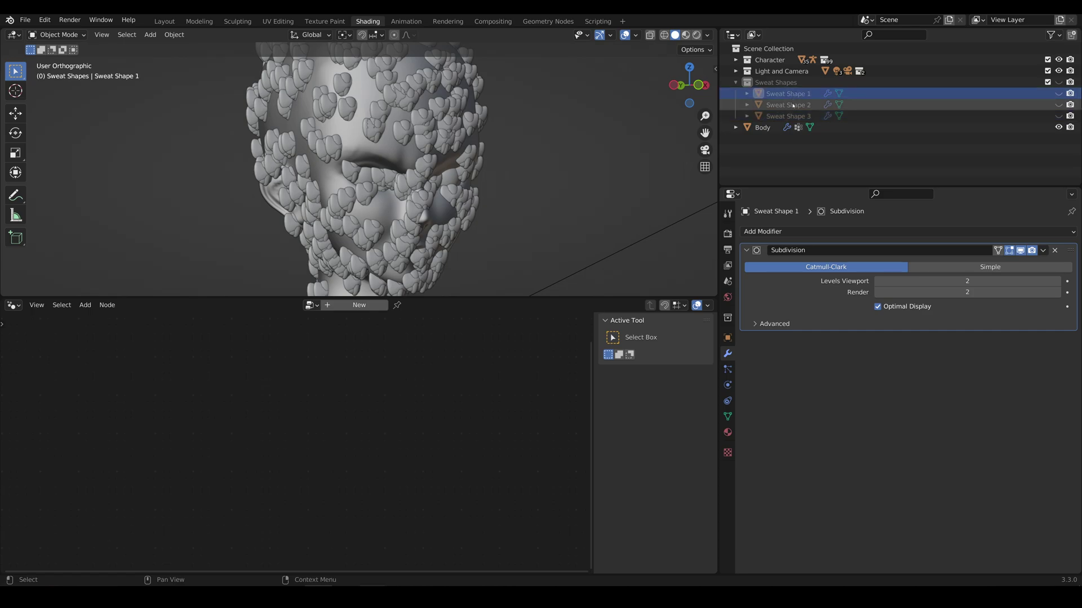
{"action": "key", "text": "Down"}
{"action": "key", "text": "Down"}
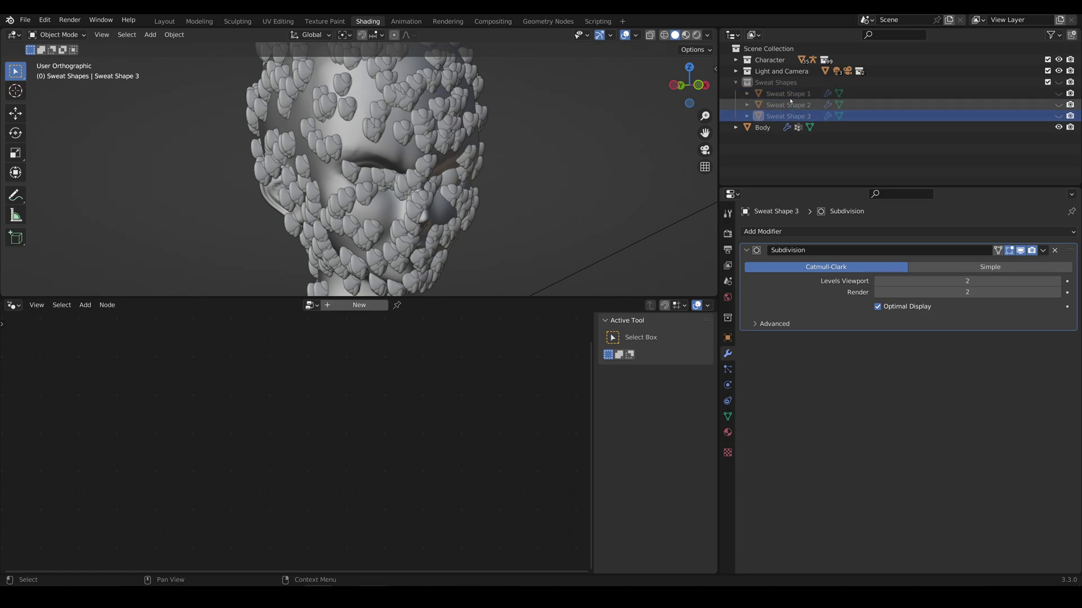
{"action": "left_click", "coordinate": [386, 161]}
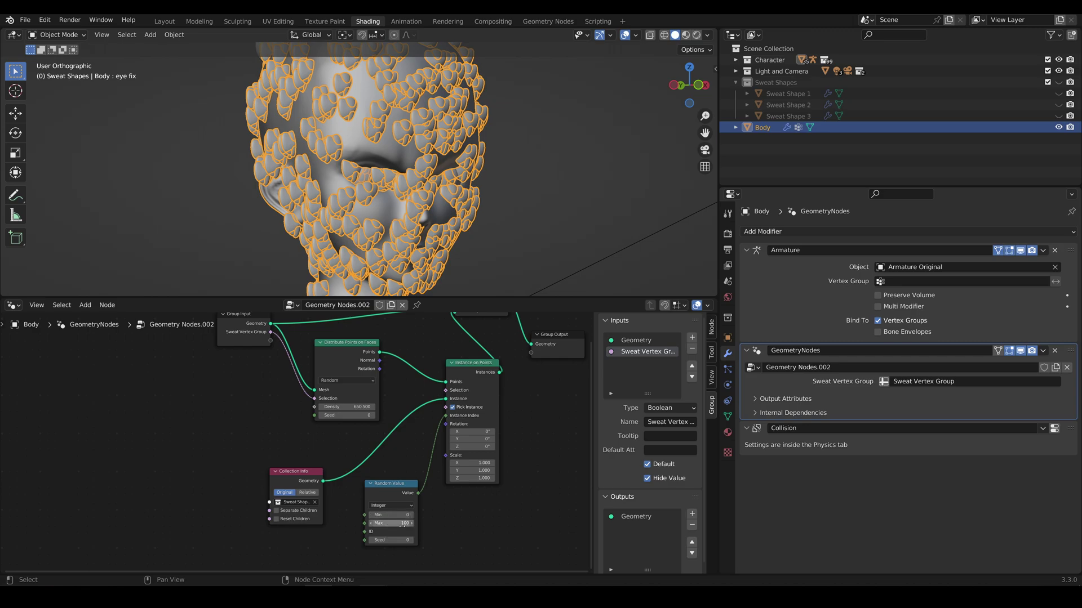
{"action": "left_click", "coordinate": [402, 524]}
{"action": "type", "text": "2"}
{"action": "key", "text": "Return"}
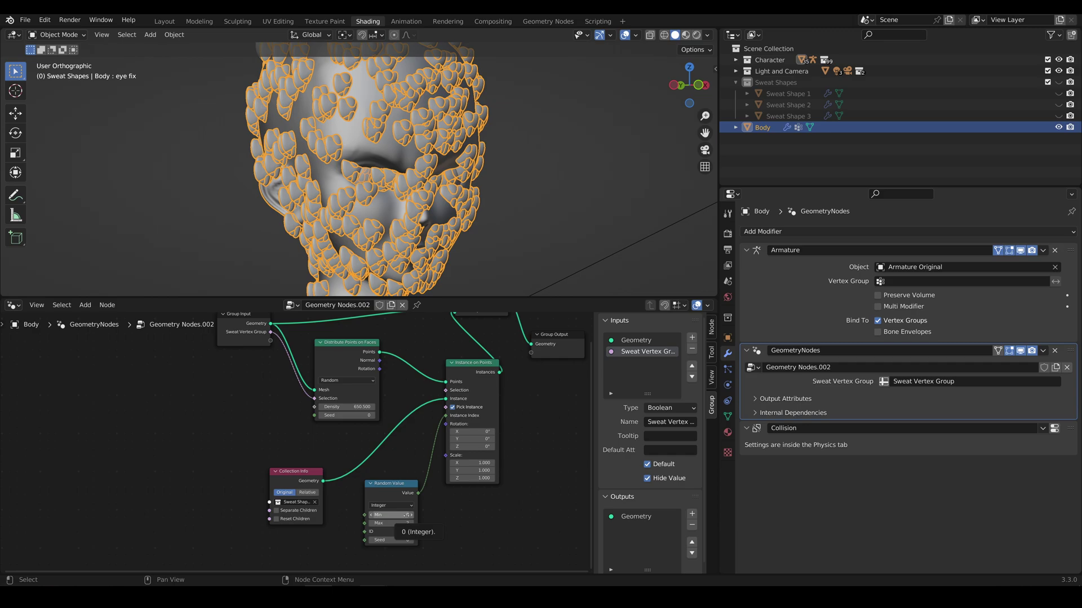
Step: Enable Separate Children on Collection Info and inspect the individual drop shapes on the face
{"action": "middle_click_drag", "start_coordinate": [390, 213], "coordinate": [371, 213]}
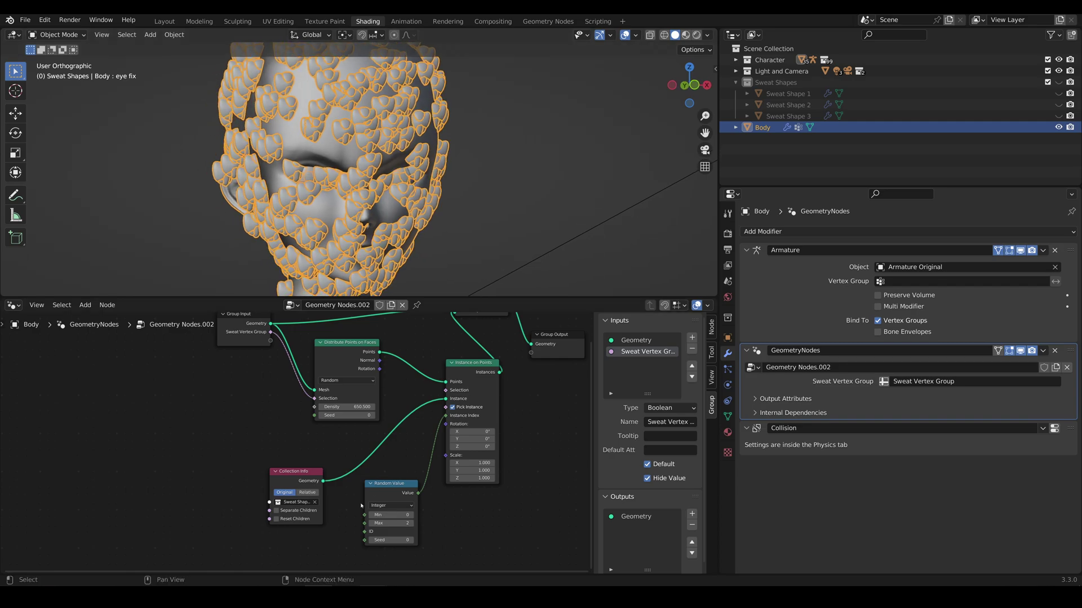
{"action": "left_click", "coordinate": [277, 510]}
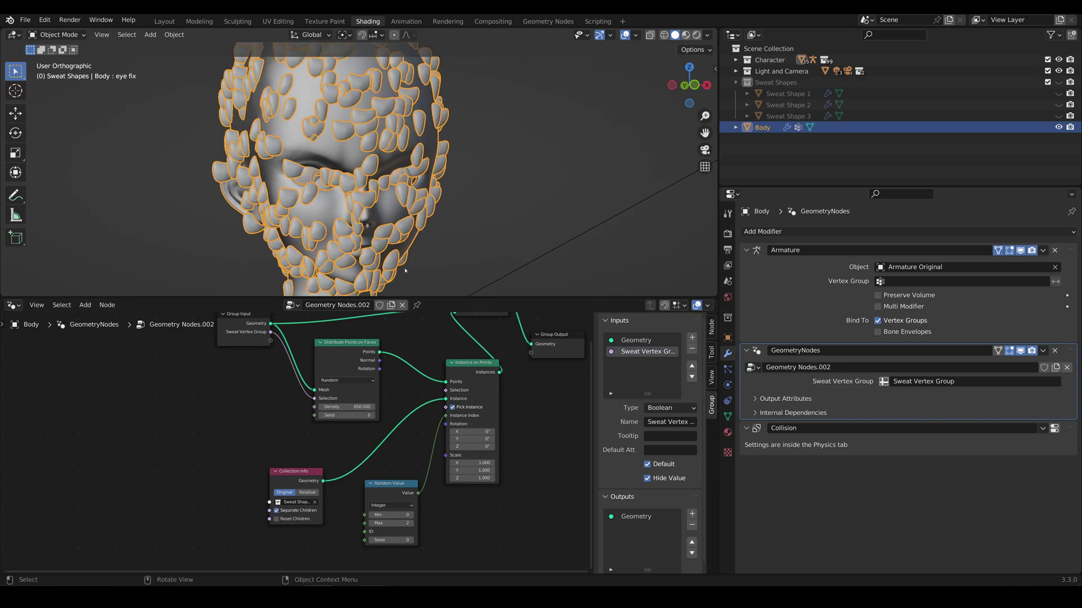
{"action": "middle_click_drag", "start_coordinate": [455, 195], "coordinate": [458, 226]}
{"action": "scroll", "coordinate": [457, 225], "scroll_direction": "up", "scroll_amount": 5}
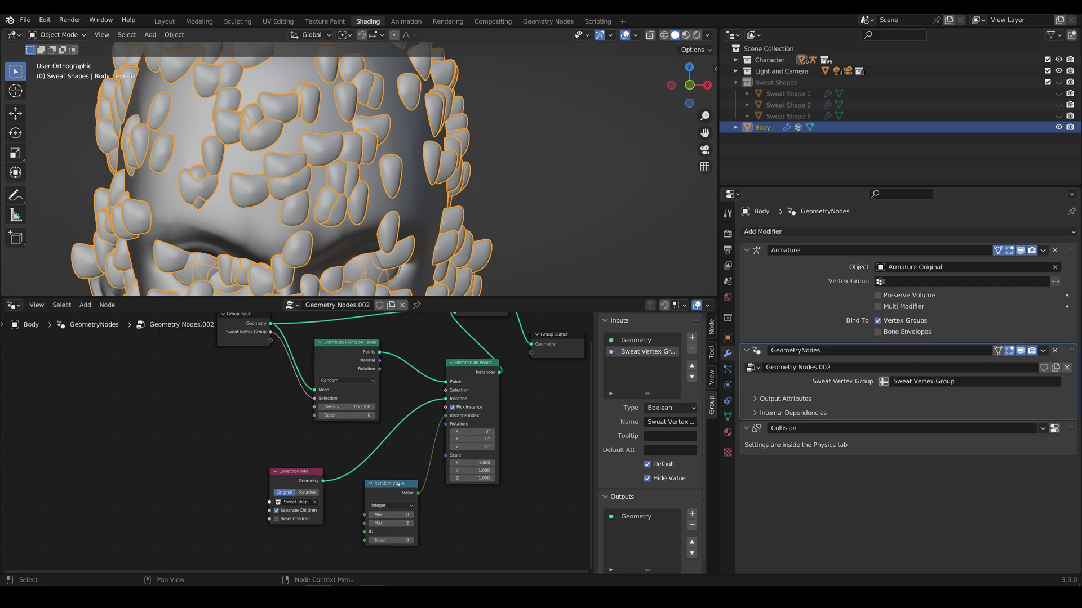
{"action": "scroll", "coordinate": [394, 169], "scroll_direction": "down", "scroll_amount": 4}
{"action": "middle_click_drag", "start_coordinate": [409, 181], "coordinate": [412, 157]}
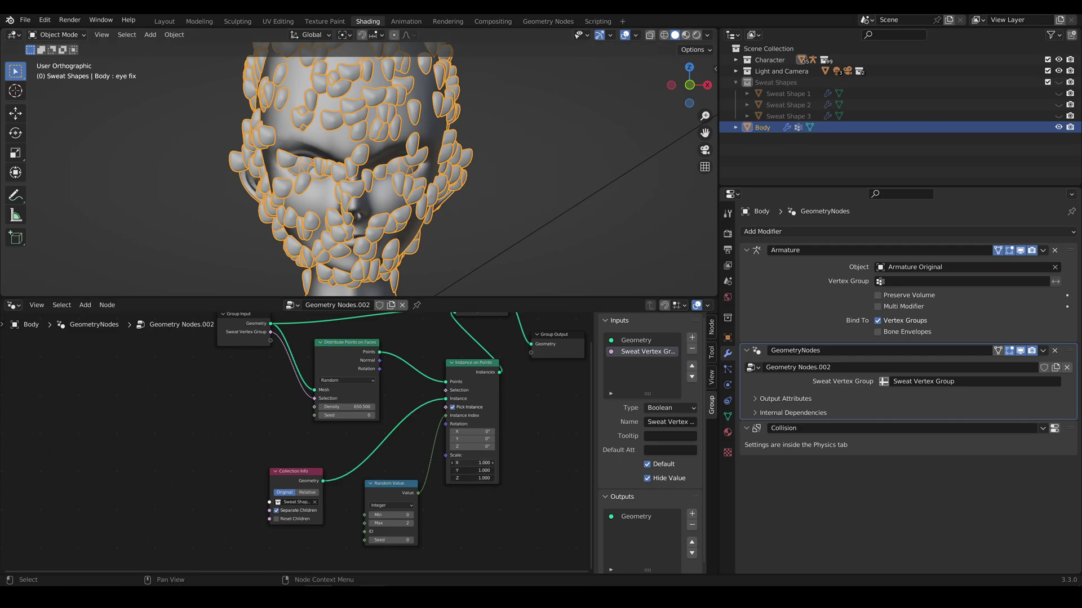
Step: Try a Scale of 0.02 on X, Y and Z in Instance on Points
{"action": "left_click", "coordinate": [482, 463]}
{"action": "key", "text": "BackSpace"}
{"action": "type", "text": ".02"}
{"action": "key", "text": "Return"}
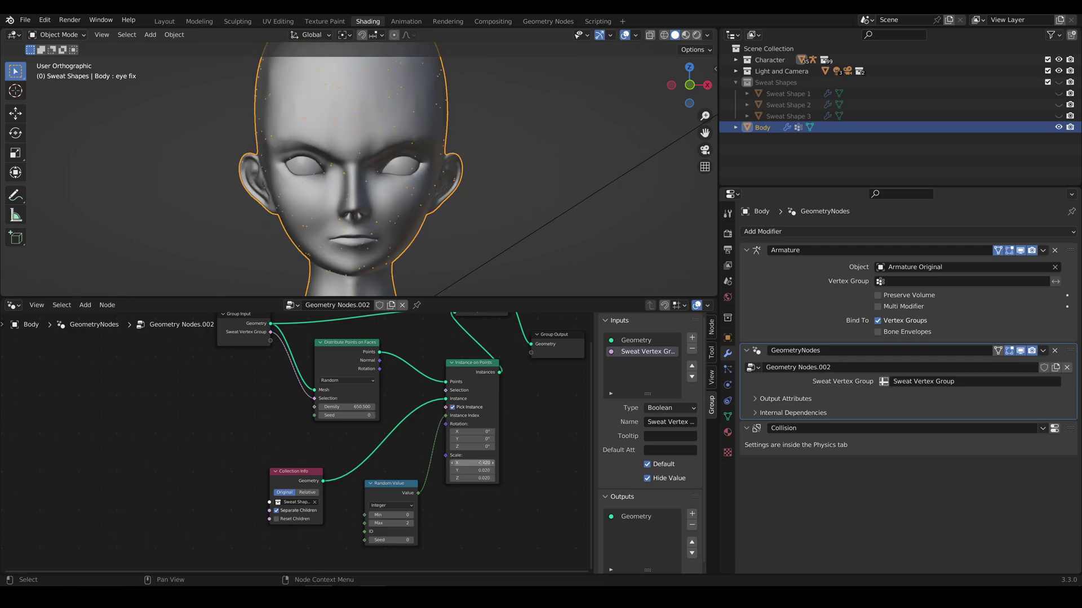
{"action": "left_click_drag", "start_coordinate": [472, 455], "coordinate": [472, 458]}
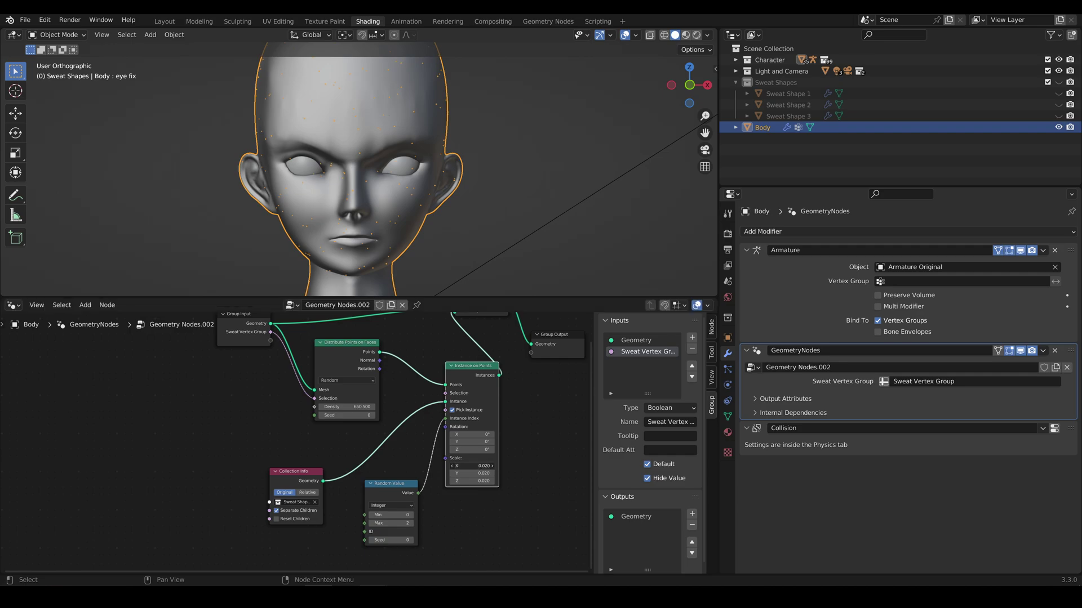
Step: Set the Scale of Instance on Points to 0.23 on X, Y and Z
{"action": "left_click", "coordinate": [479, 465]}
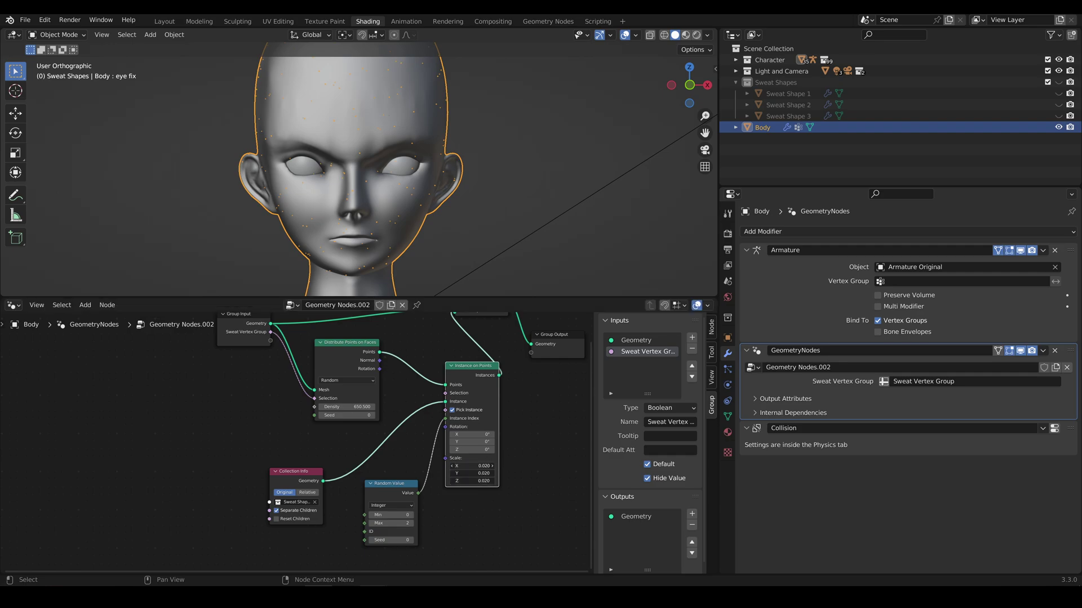
{"action": "double_click", "coordinate": [484, 465]}
{"action": "type", "text": ".23"}
{"action": "key", "text": "Return"}
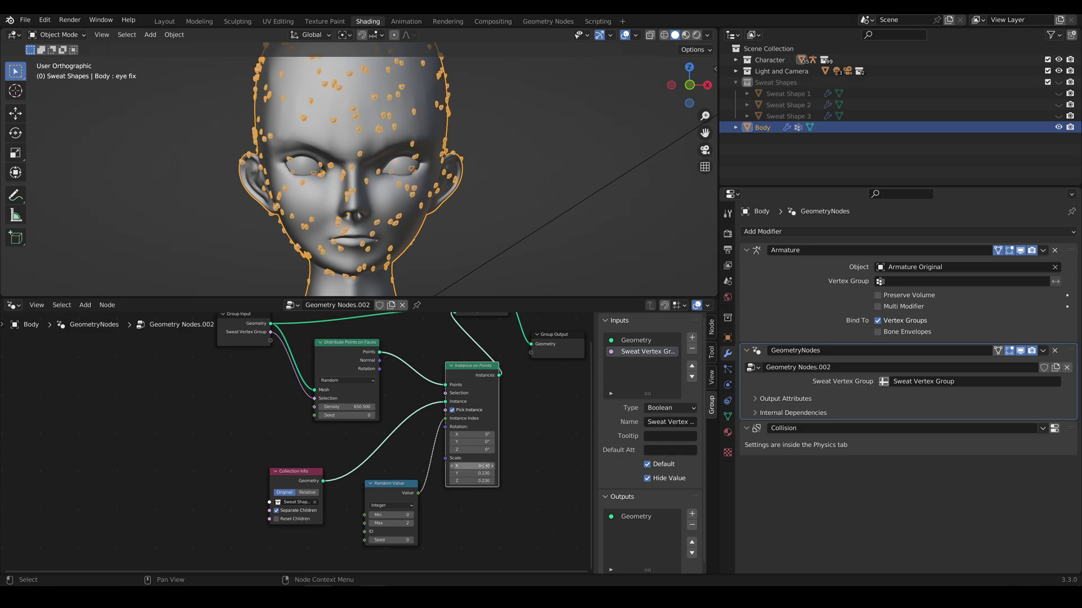
Step: Deselect the Body and raise the Density of Distribute Points on Faces to about 1180
{"action": "middle_click_drag", "start_coordinate": [387, 195], "coordinate": [415, 220]}
{"action": "left_click", "coordinate": [443, 217]}
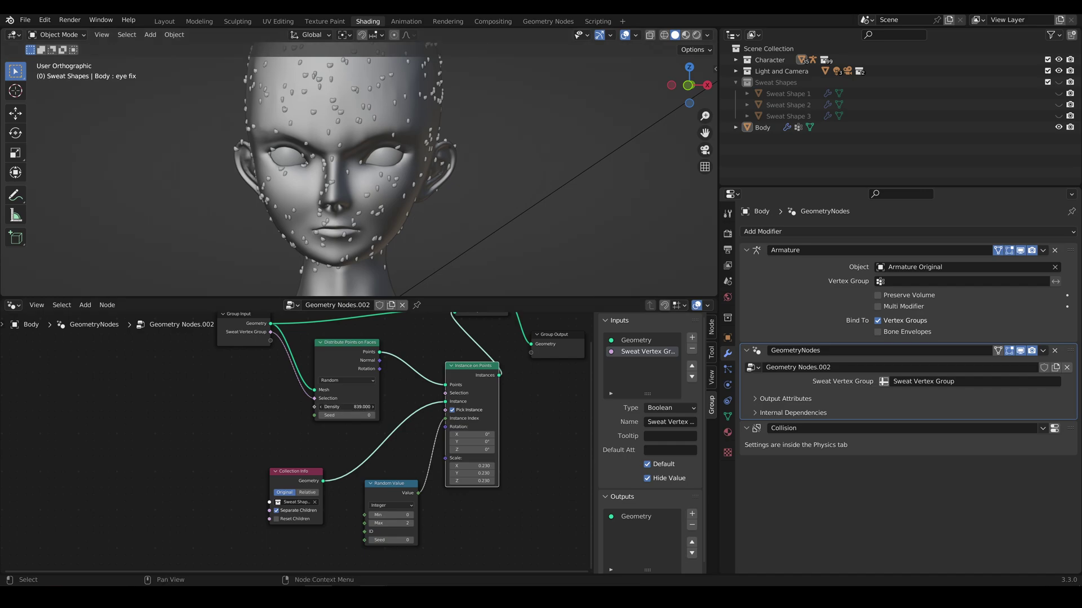
{"action": "left_click_drag", "start_coordinate": [349, 407], "coordinate": [375, 406]}
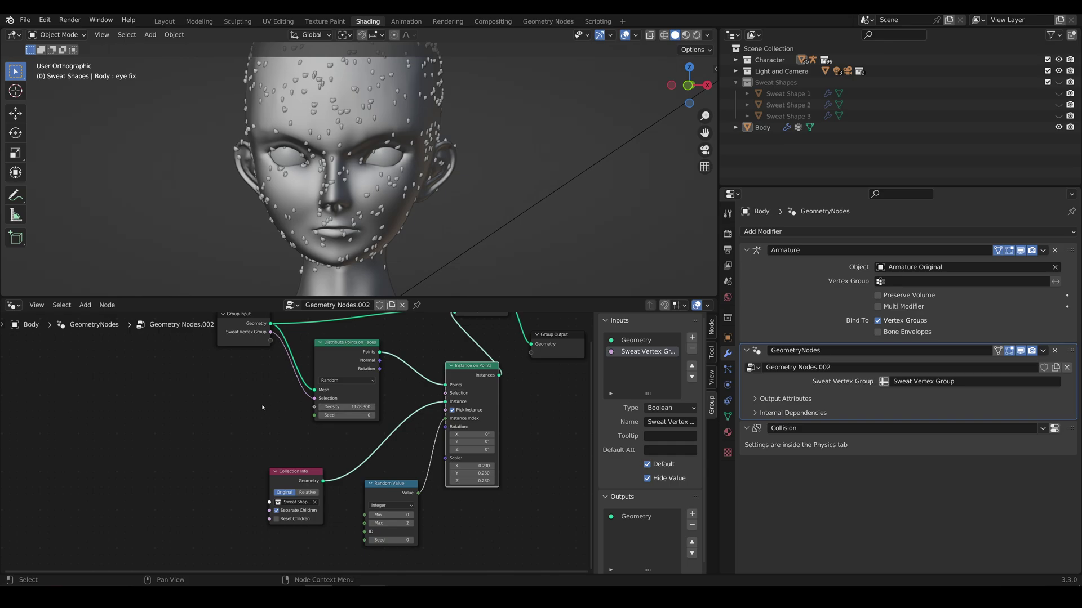